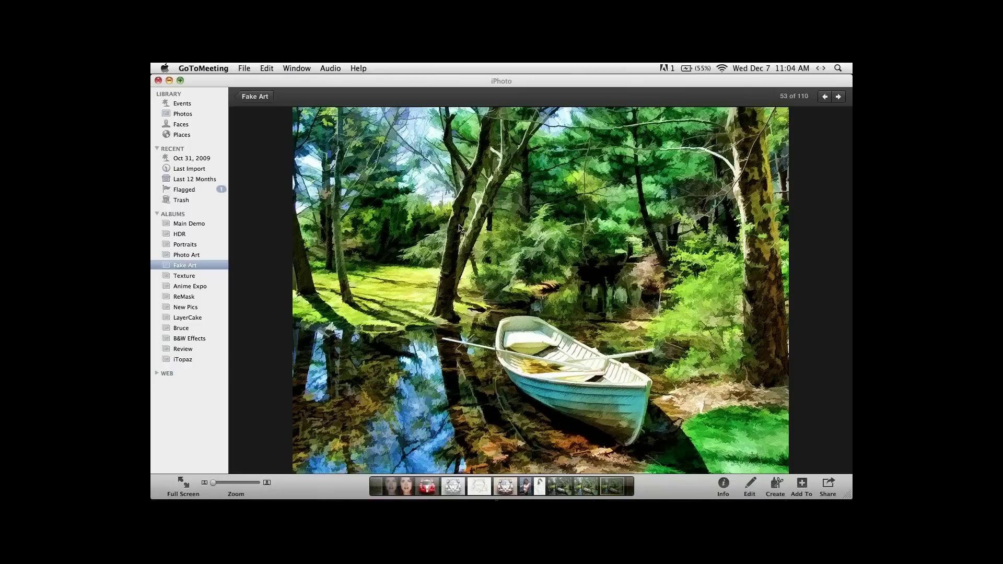
- Look through the painted landscape examples in the Fake Art album, ending on the two versions of the lone tree
{"action": "left_click", "coordinate": [496, 263]}
{"action": "key", "text": "Right"}
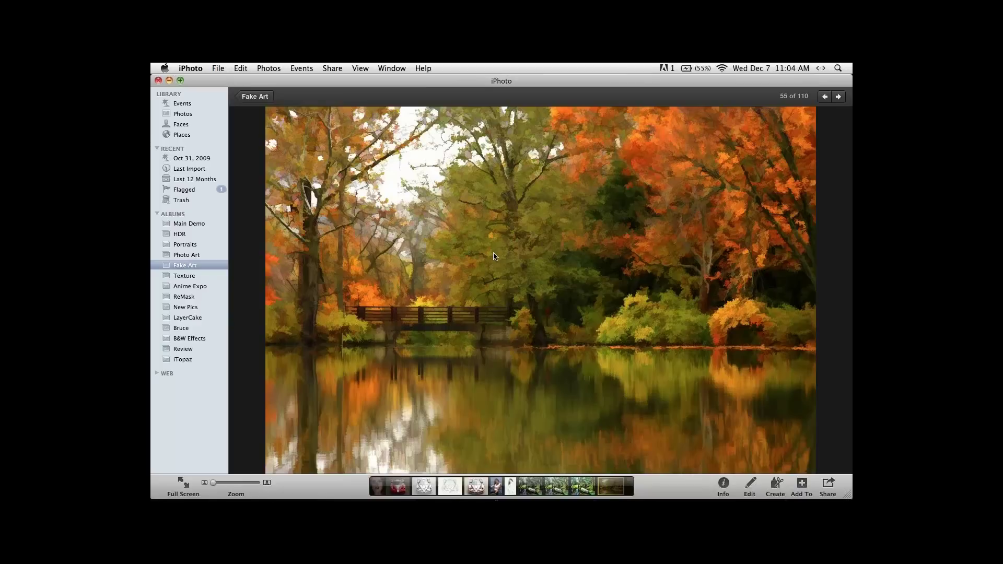
{"action": "key", "text": "Right"}
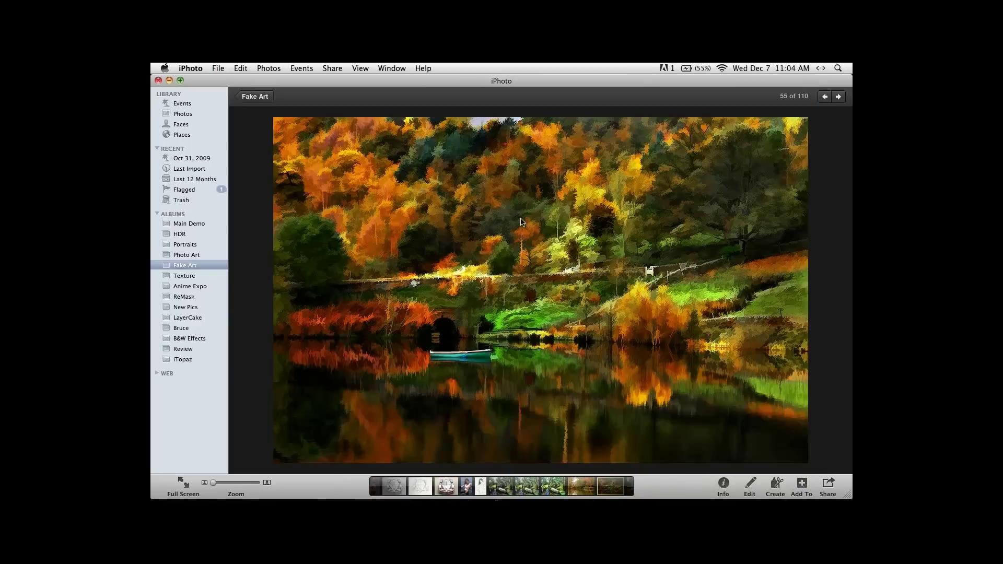
{"action": "key", "text": "Right"}
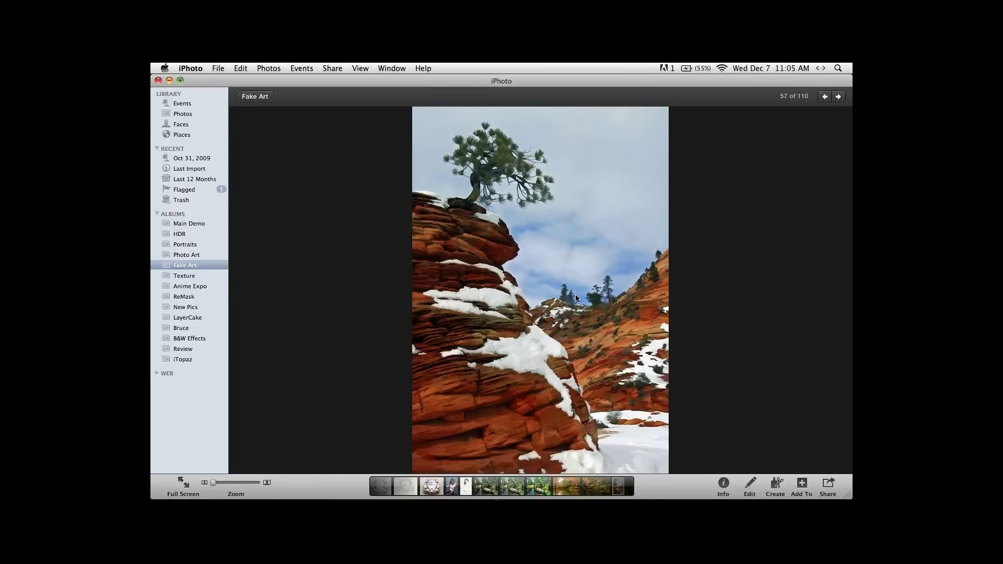
{"action": "key", "text": "Right"}
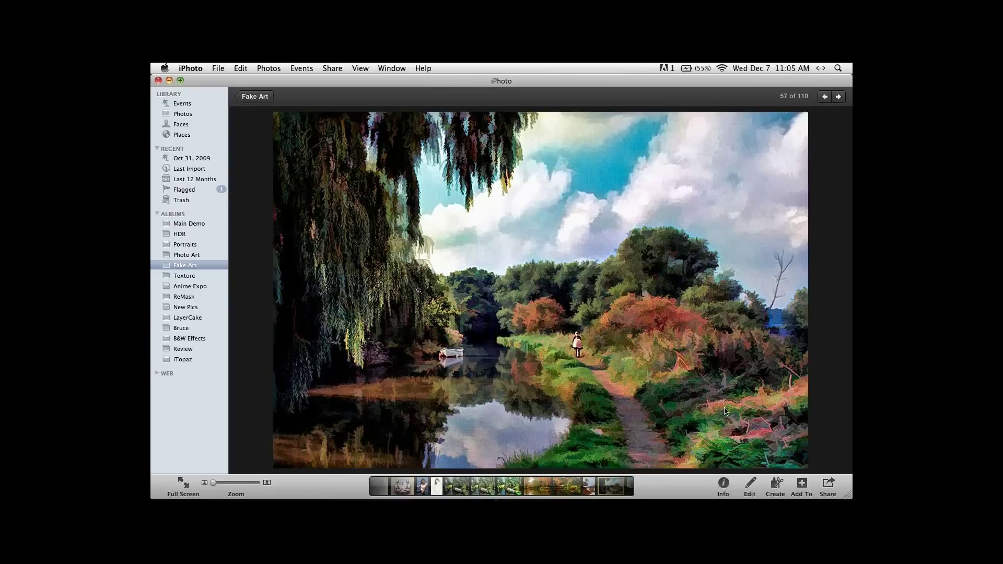
{"action": "key", "text": "Right"}
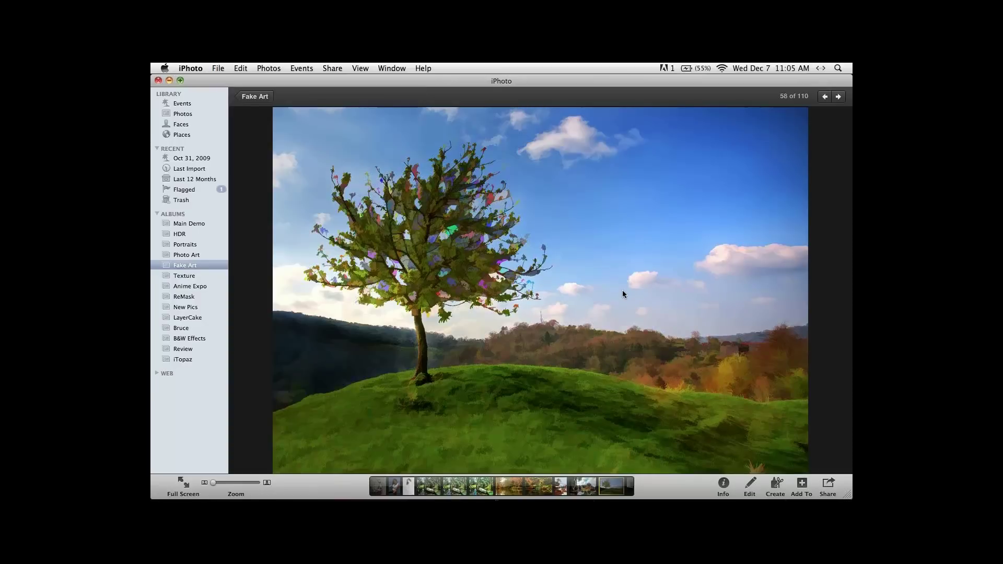
{"action": "key", "text": "Right"}
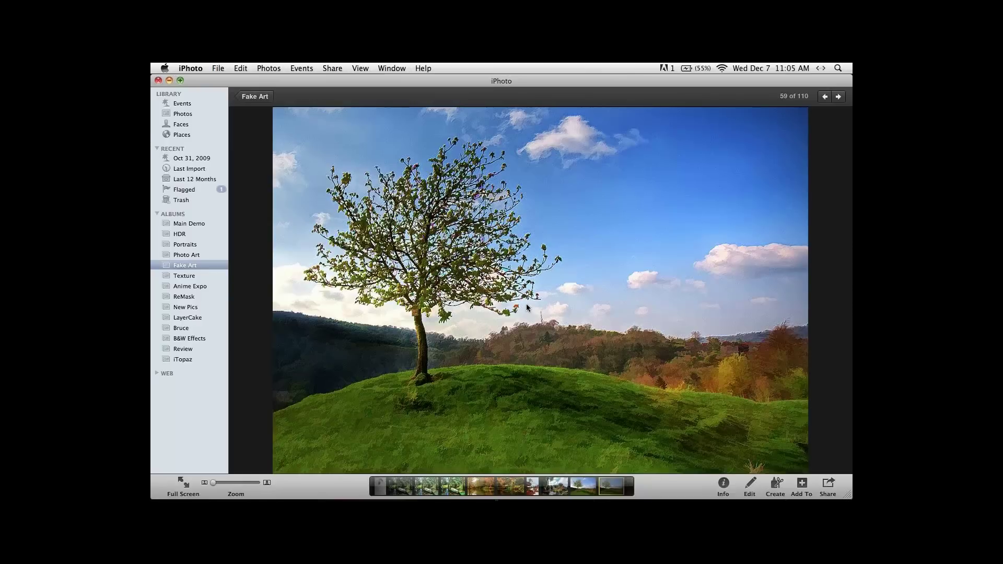
- Switch to Photoshop and display Tree_Cloud.jpg in full-screen mode with the whole image in view
{"action": "key", "text": "super+Tab"}
{"action": "key", "text": "super+Tab"}
{"action": "key", "text": "super+Tab"}
{"action": "key", "text": "super+Tab"}
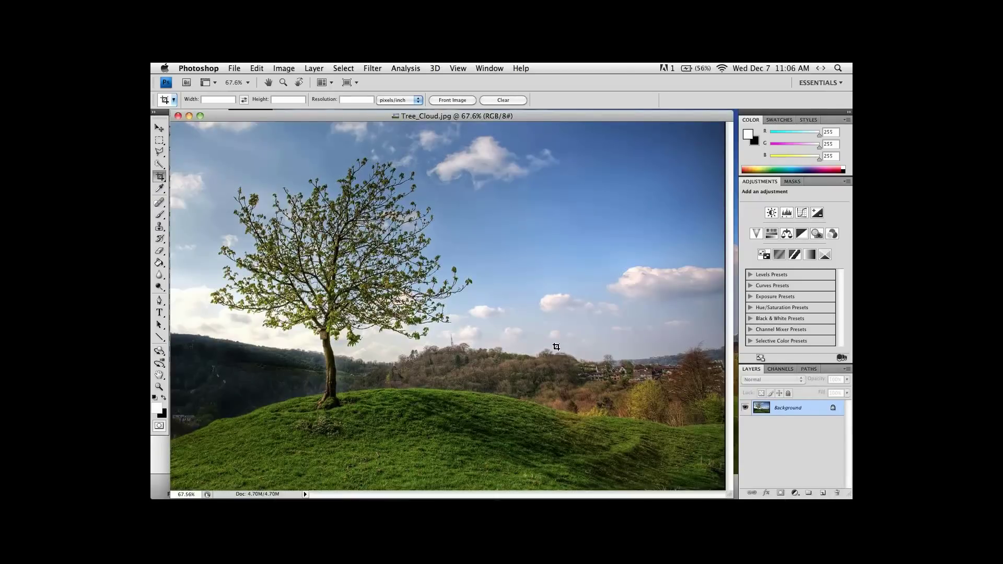
{"action": "key", "text": "f"}
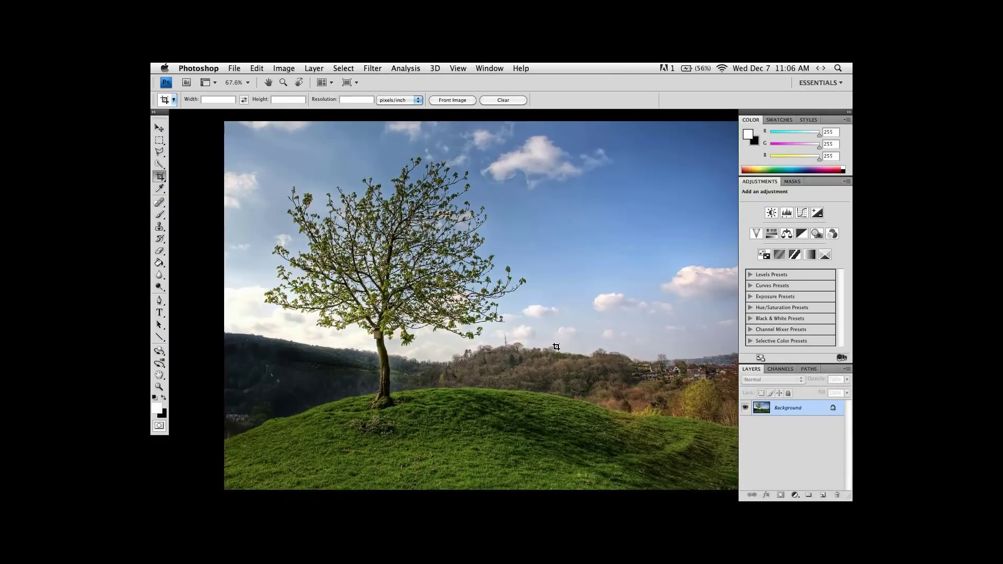
{"action": "scroll", "coordinate": [574, 352], "scroll_direction": "right", "scroll_amount": 2}
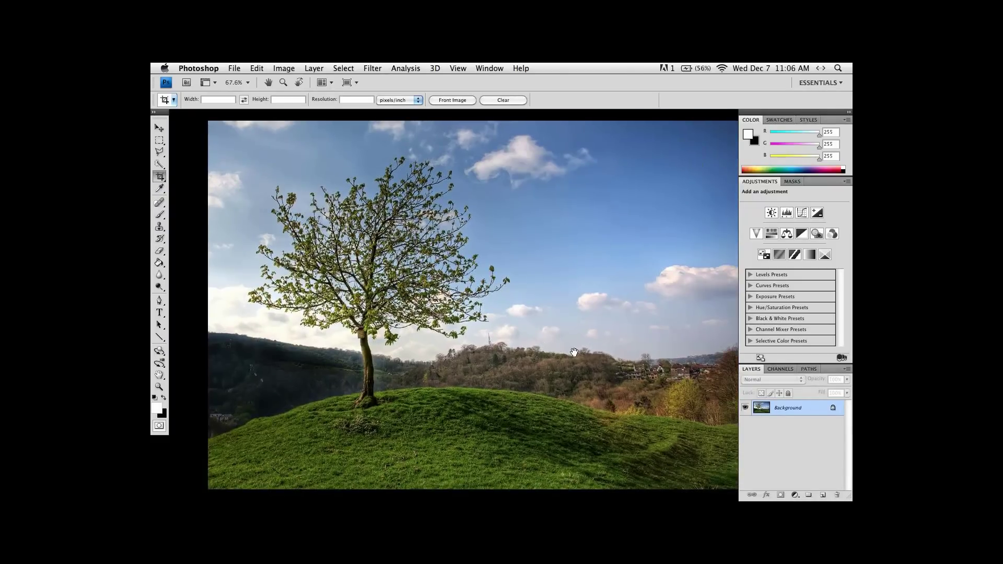
{"action": "scroll", "coordinate": [574, 352], "scroll_direction": "right", "scroll_amount": 3}
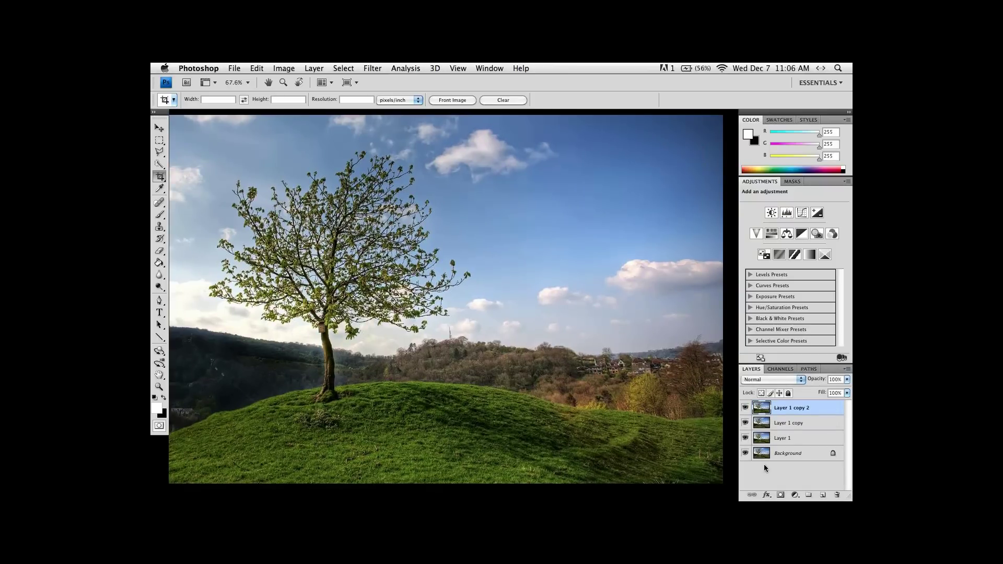
- Open Topaz Simplify 3 on Layer 1 copy 2, collapse the presets list and reset all settings
{"action": "left_click", "coordinate": [372, 68]}
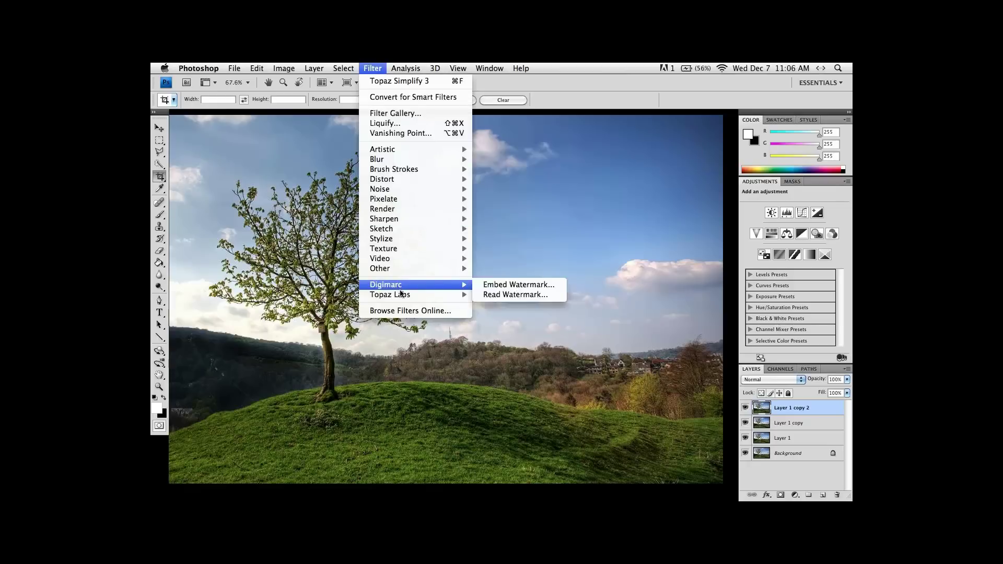
{"action": "mouse_move", "coordinate": [407, 296]}
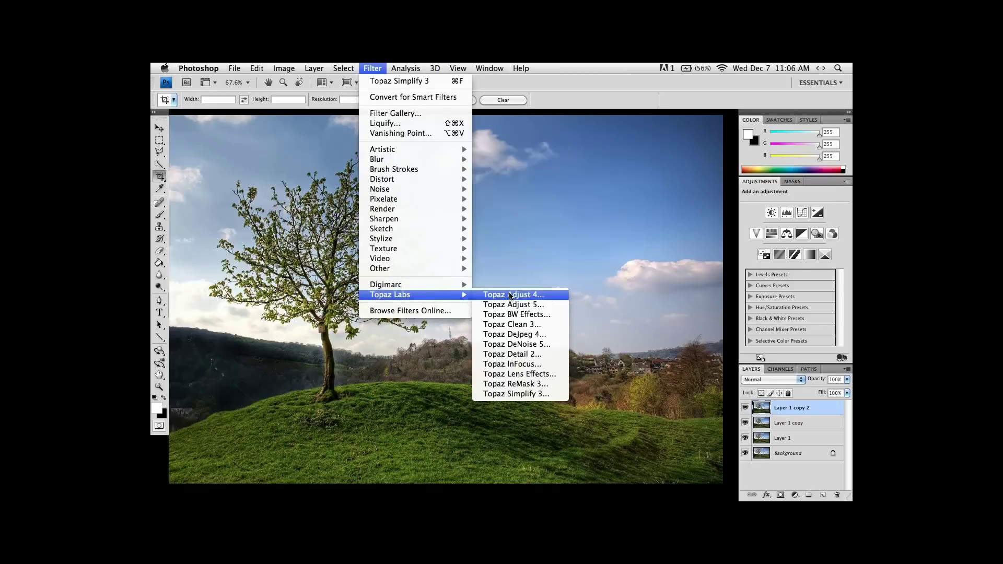
{"action": "left_click", "coordinate": [512, 394]}
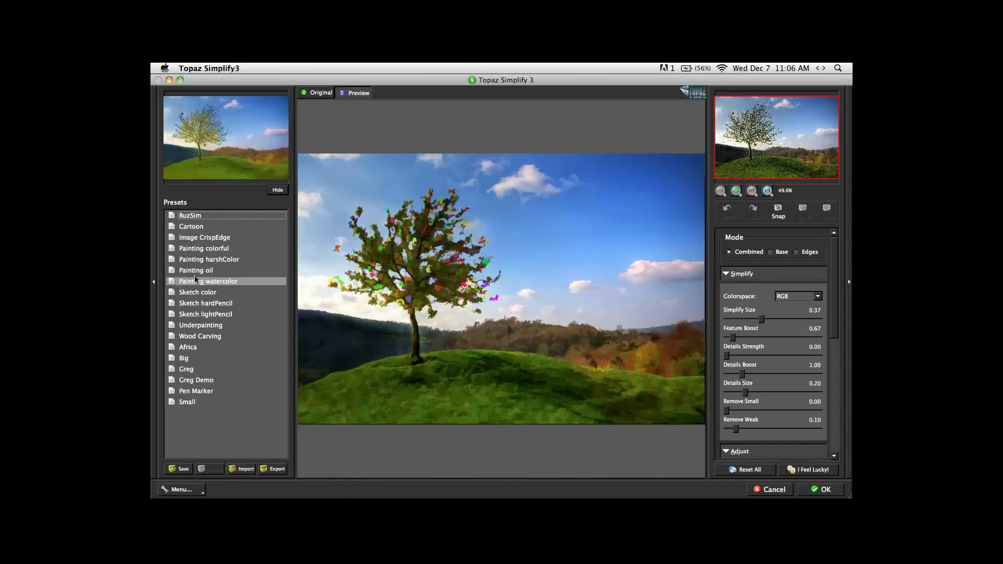
{"action": "left_click", "coordinate": [153, 284]}
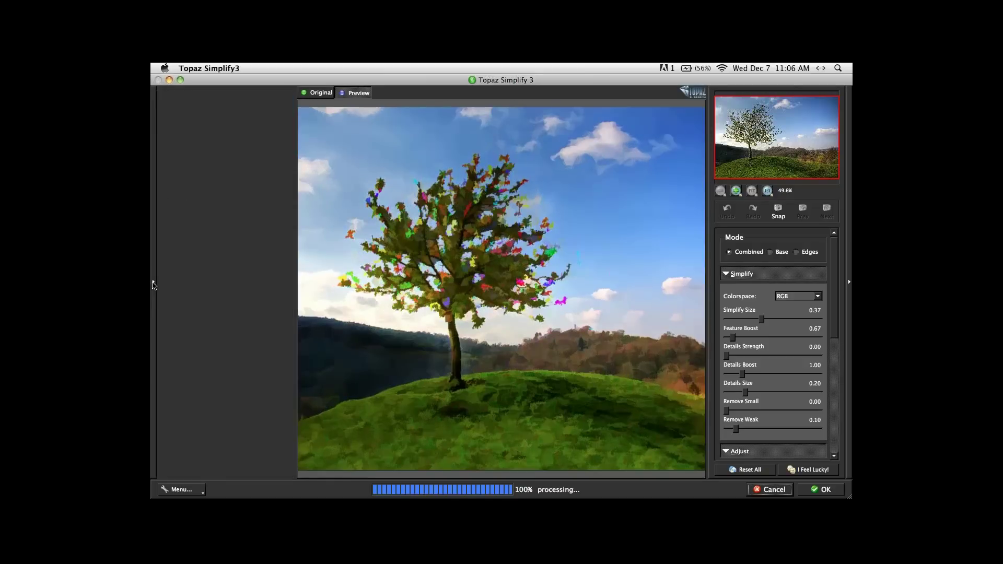
{"action": "left_click", "coordinate": [738, 470]}
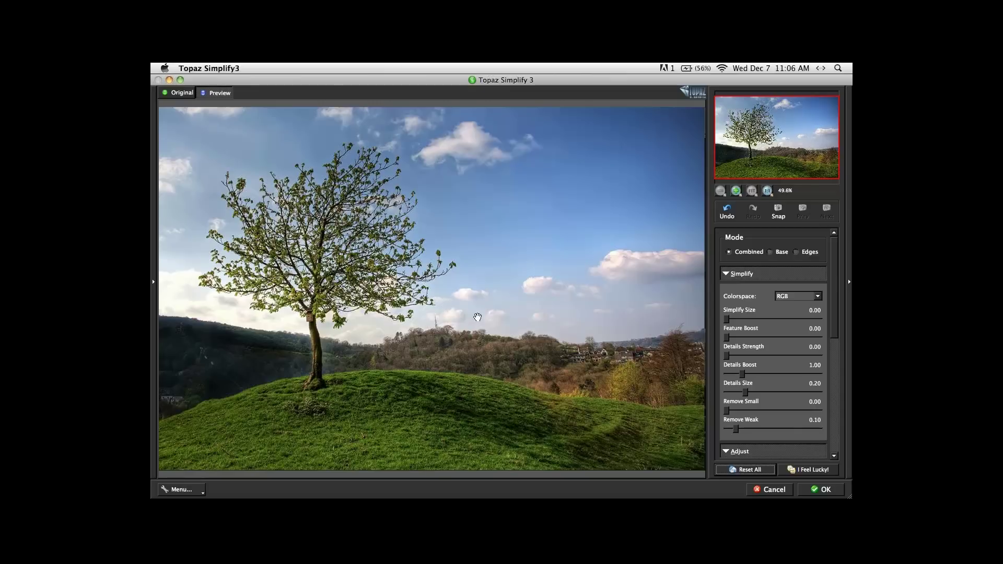
- Set the Simplify Size to 0.44 and keep the colorspace at RGB
{"action": "left_click", "coordinate": [727, 319]}
{"action": "left_click_drag", "start_coordinate": [727, 319], "coordinate": [768, 320]}
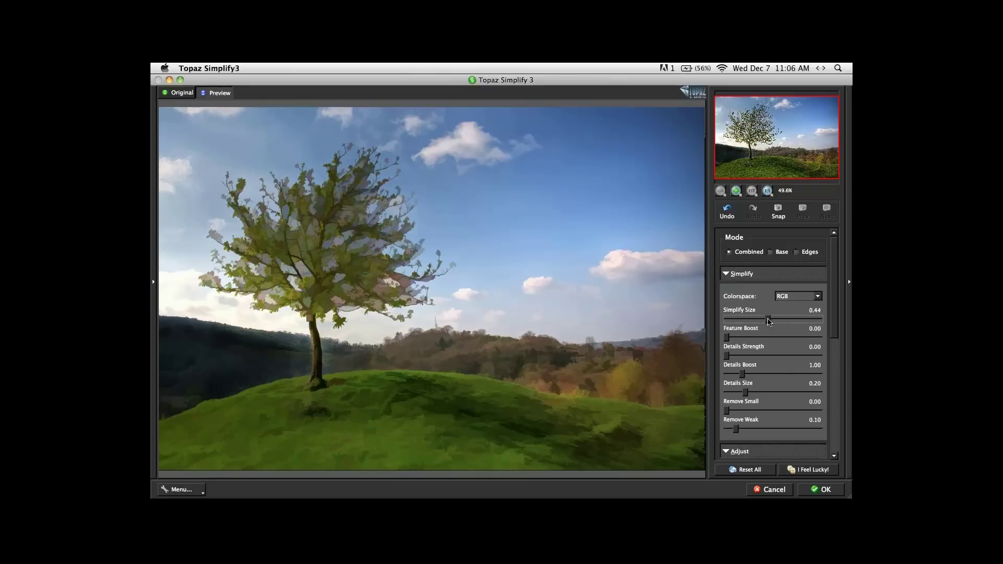
{"action": "left_click", "coordinate": [793, 301]}
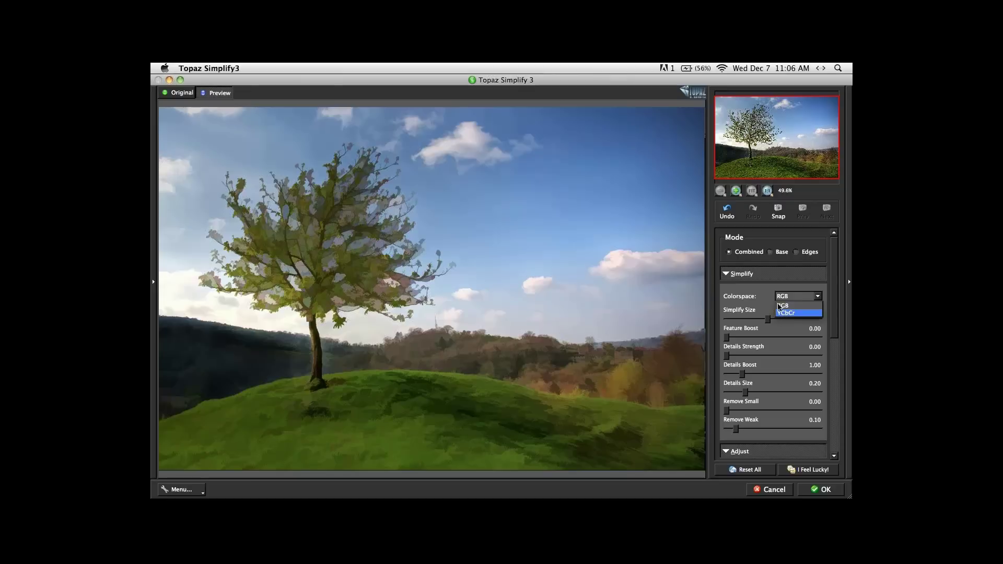
{"action": "left_click", "coordinate": [788, 305]}
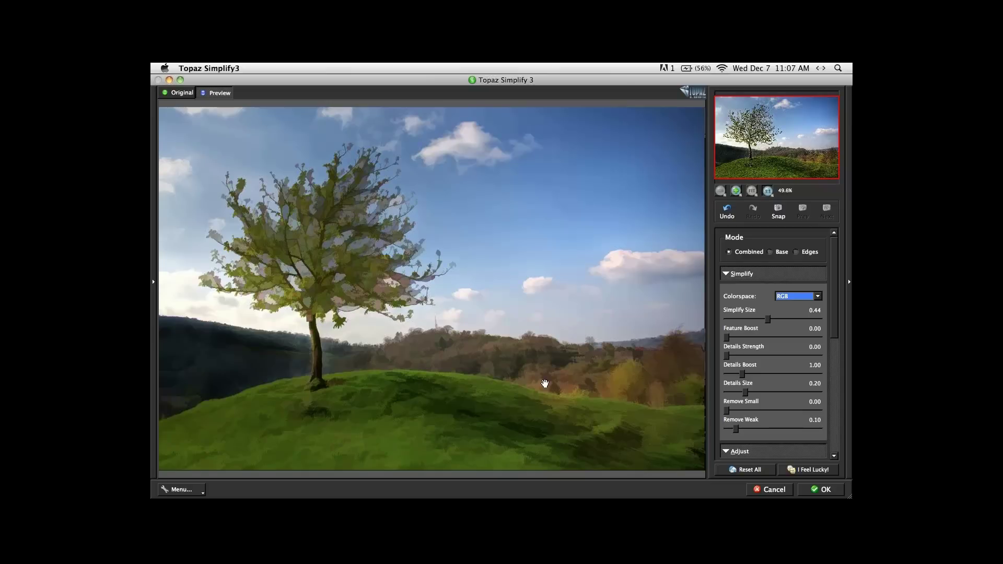
- Set the Feature Boost to 0.78, checking the tree detail at 100% magnification
{"action": "key", "text": "super+alt+0"}
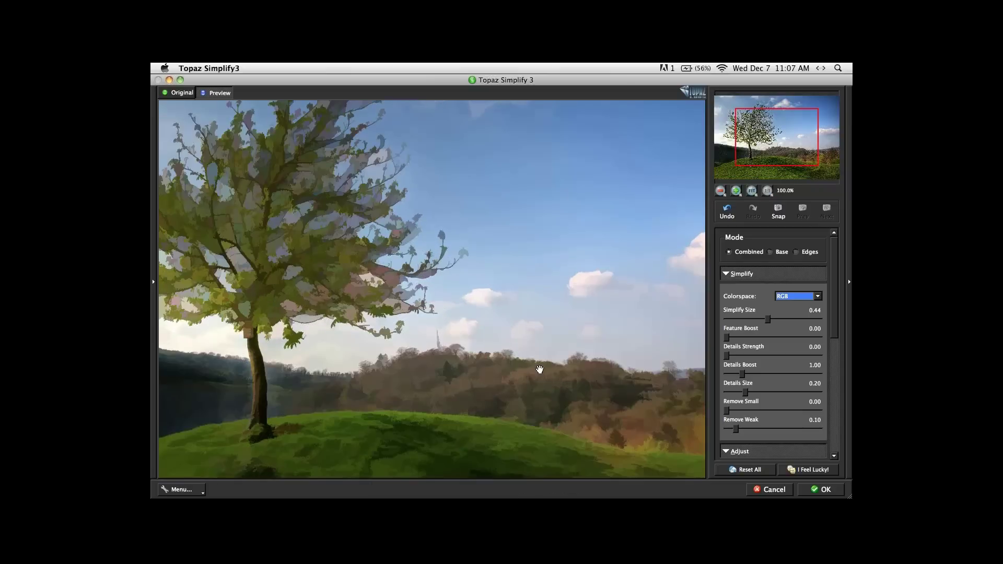
{"action": "left_click_drag", "start_coordinate": [335, 457], "coordinate": [477, 368]}
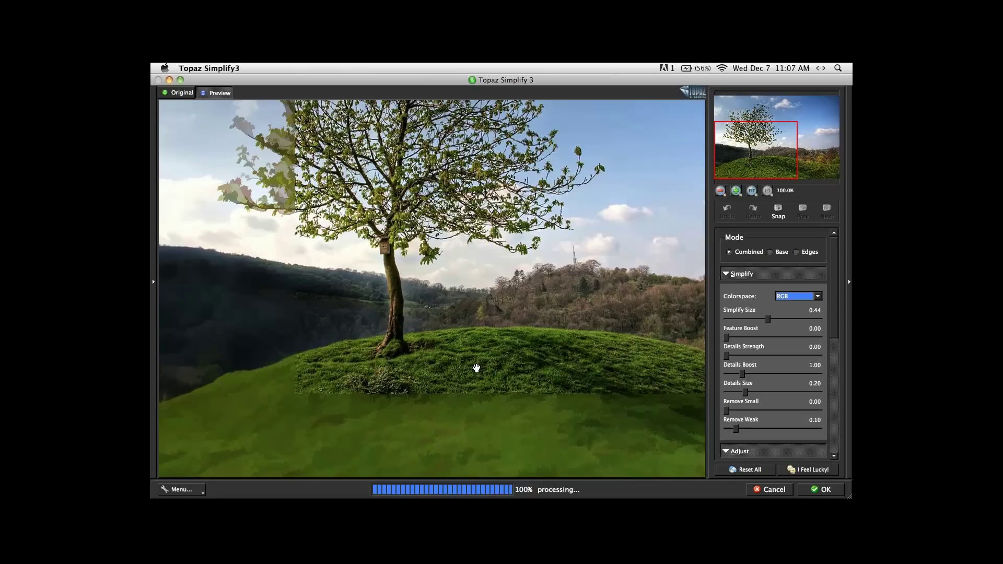
{"action": "left_click", "coordinate": [505, 281]}
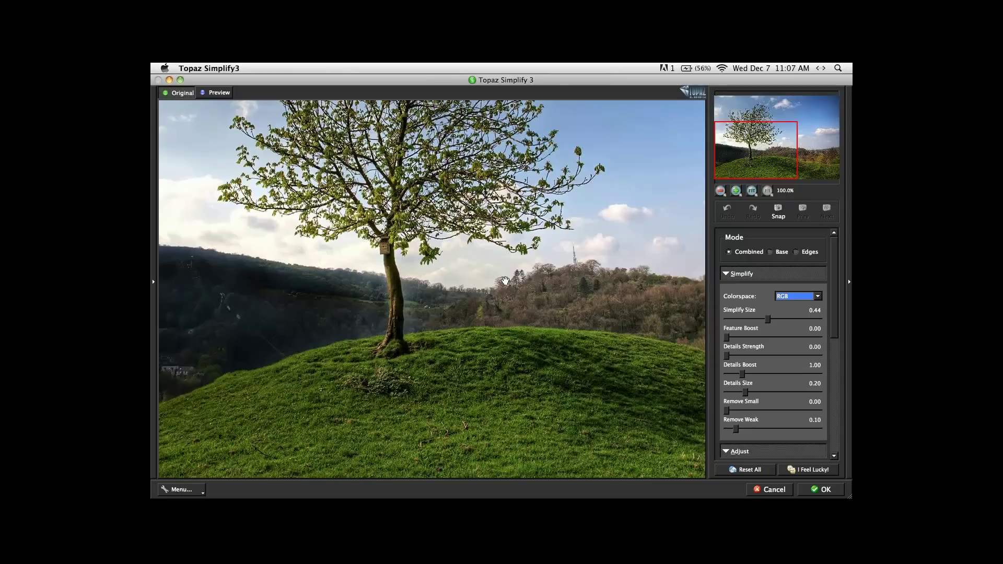
{"action": "left_click_drag", "start_coordinate": [504, 281], "coordinate": [494, 350]}
{"action": "left_click_drag", "start_coordinate": [726, 337], "coordinate": [734, 341]}
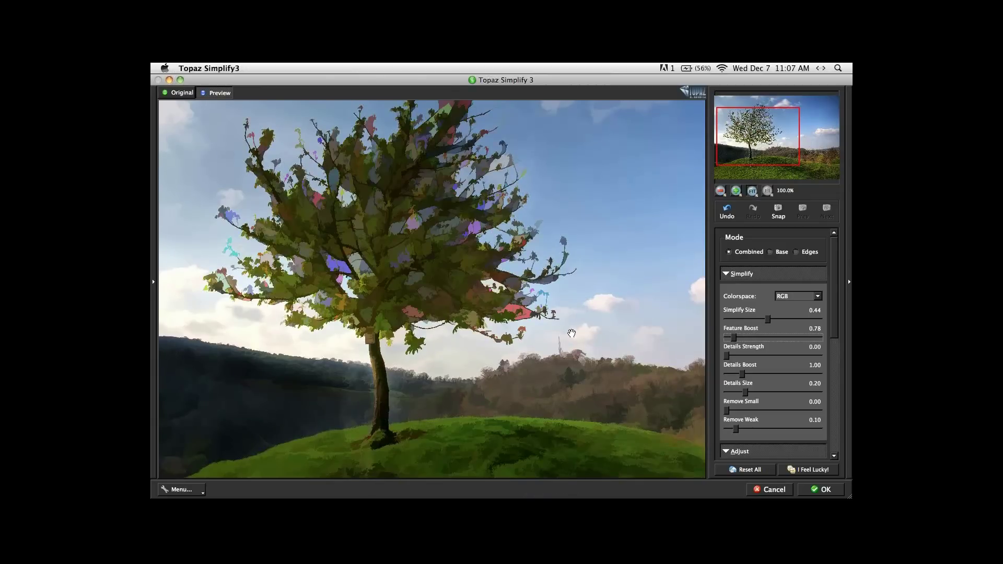
{"action": "key", "text": "super+0"}
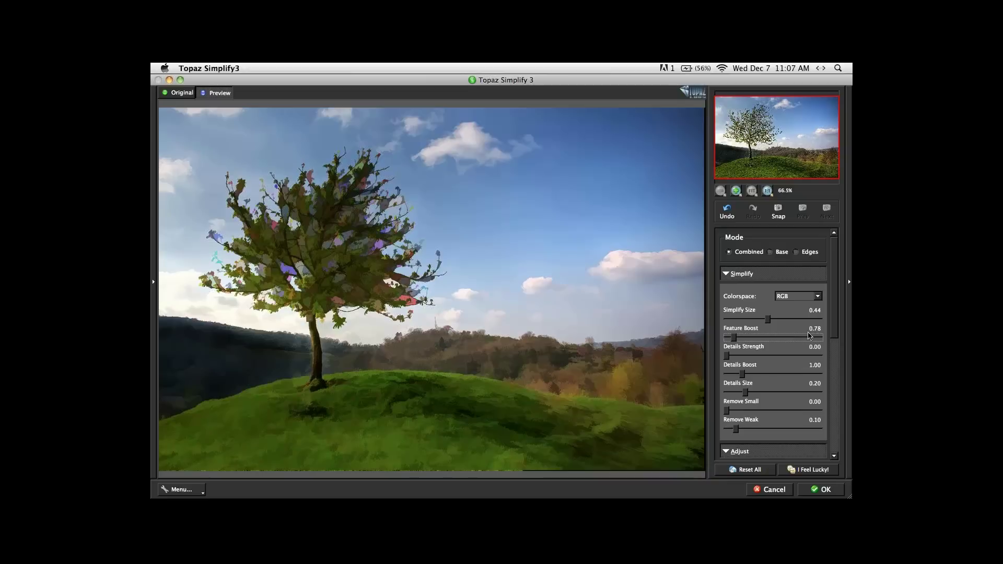
- Set the Saturation to 1.22 and slightly raise the Saturation Boost in the colour adjustments
{"action": "left_click_drag", "start_coordinate": [834, 330], "coordinate": [834, 405]}
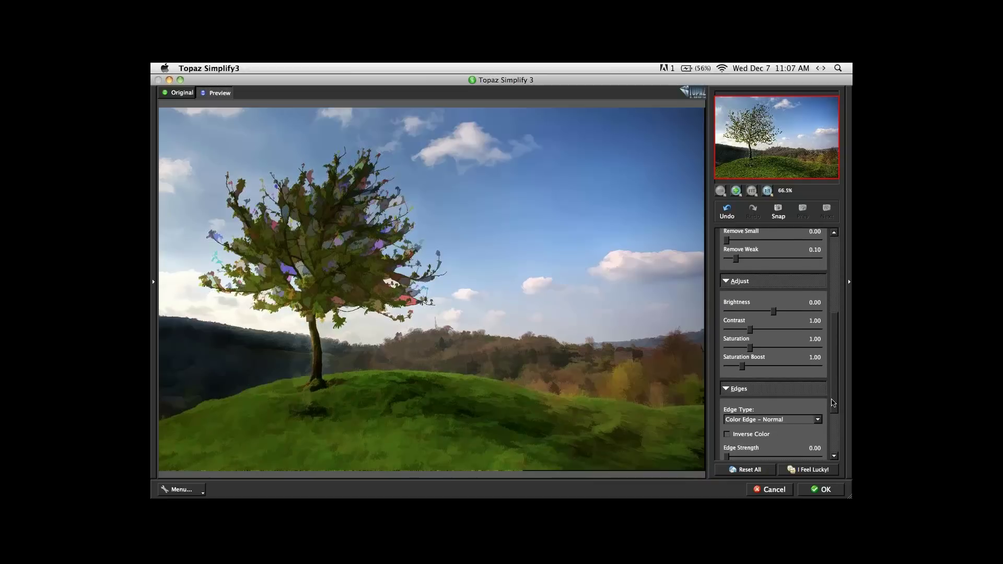
{"action": "left_click_drag", "start_coordinate": [749, 346], "coordinate": [755, 345]}
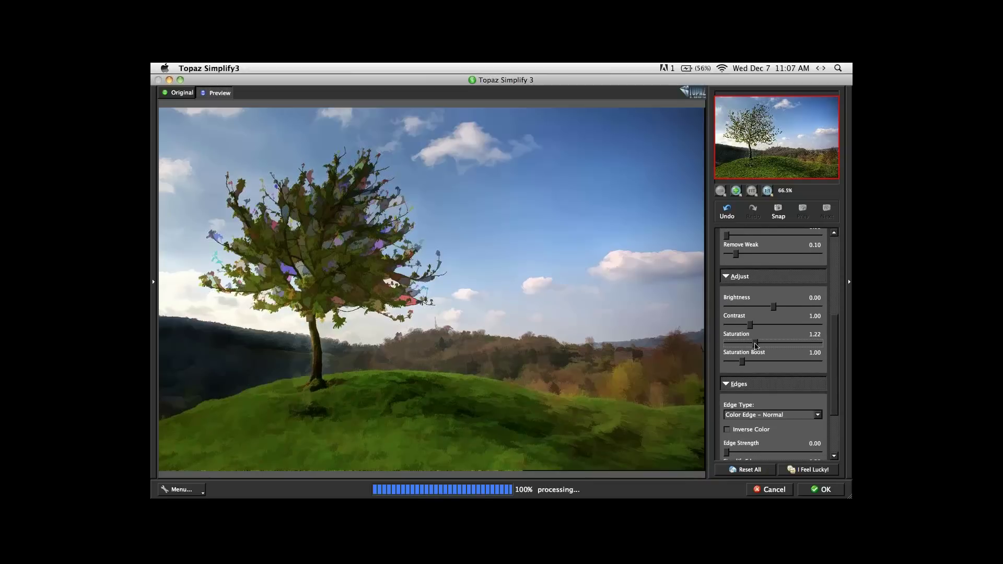
{"action": "left_click_drag", "start_coordinate": [742, 361], "coordinate": [747, 361]}
- Try Simplify Size values of 0.41 and 0.09, and settle on 0.46 for the painted look
{"action": "scroll", "coordinate": [757, 342], "scroll_direction": "up", "scroll_amount": 5}
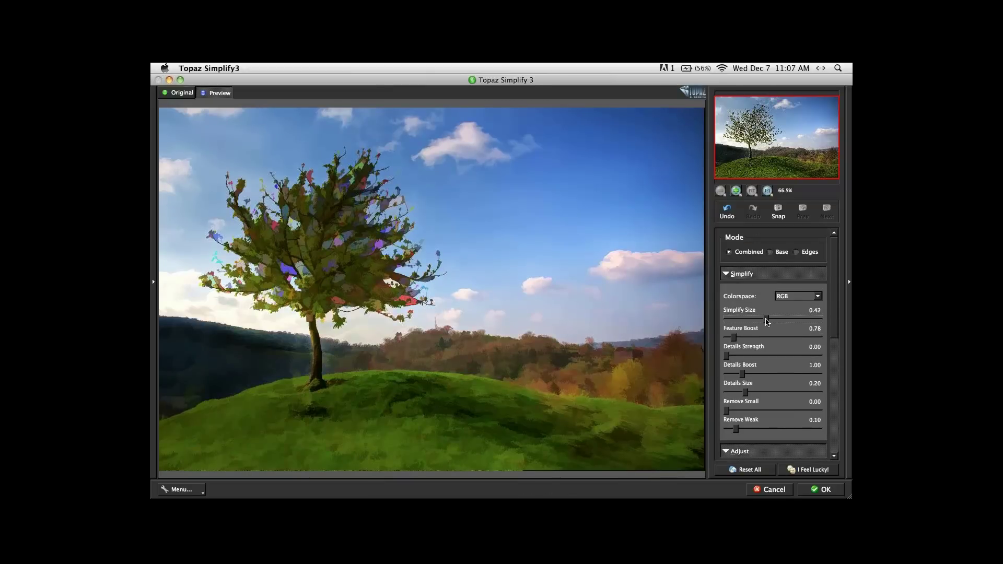
{"action": "left_click_drag", "start_coordinate": [767, 319], "coordinate": [766, 320]}
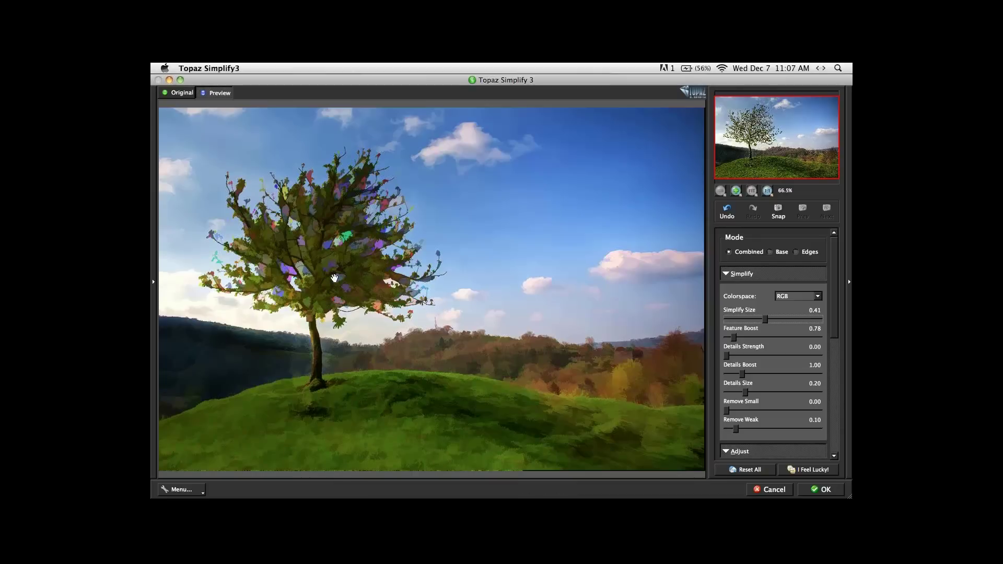
{"action": "left_click_drag", "start_coordinate": [766, 321], "coordinate": [736, 321]}
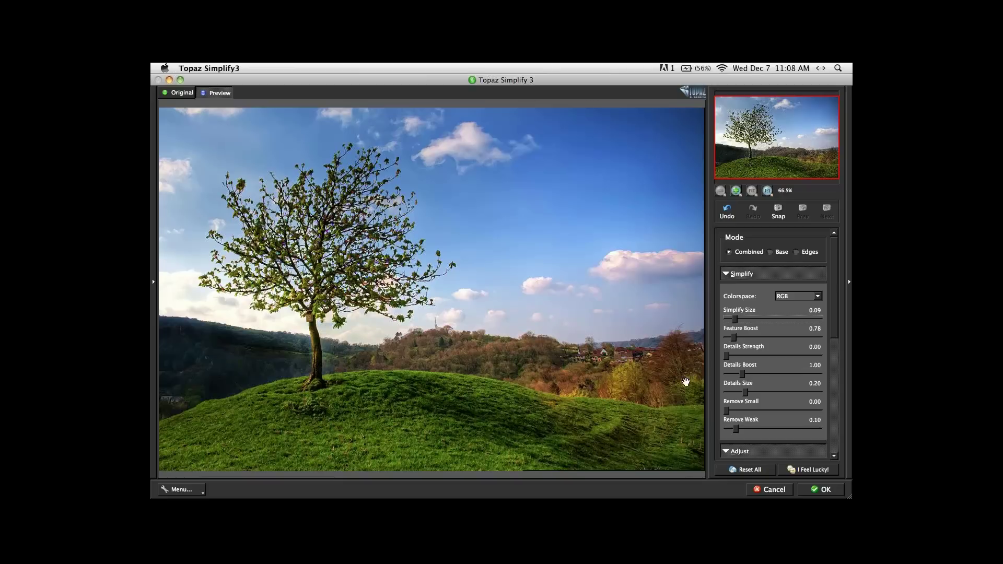
{"action": "left_click_drag", "start_coordinate": [735, 319], "coordinate": [770, 320]}
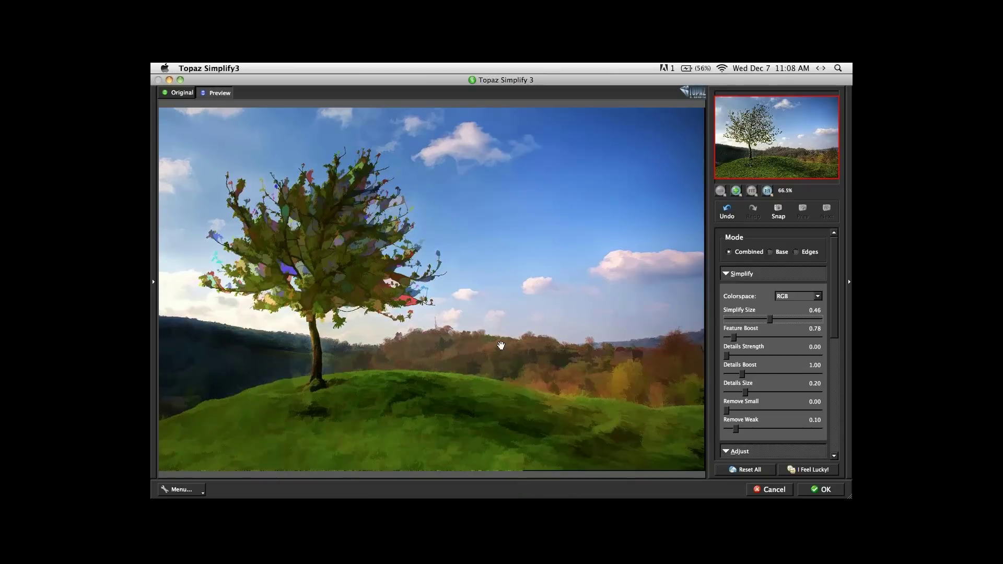
- Save the current settings as a preset named Paint1 and apply the Simplify filter to the layer
{"action": "left_click", "coordinate": [155, 286]}
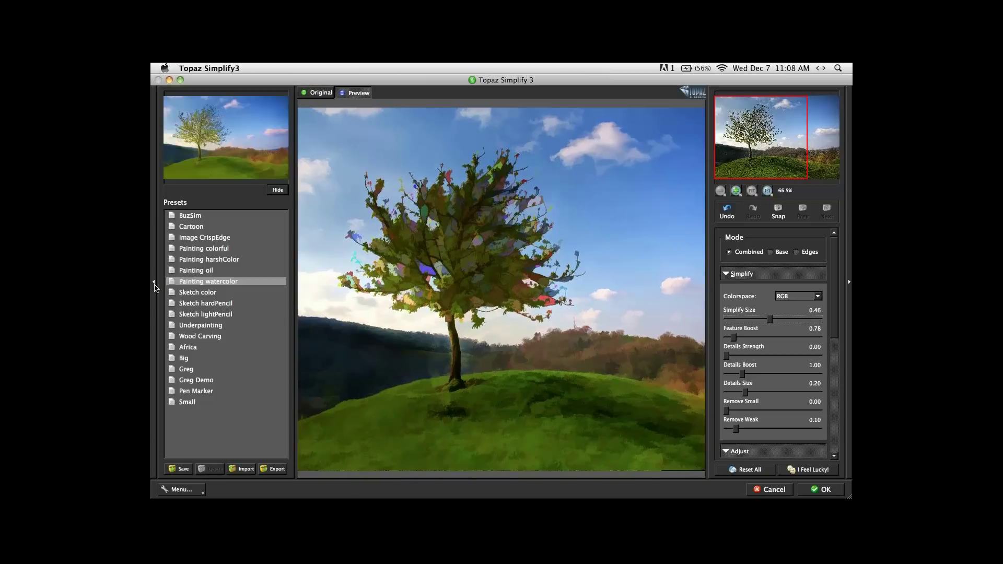
{"action": "left_click", "coordinate": [178, 469]}
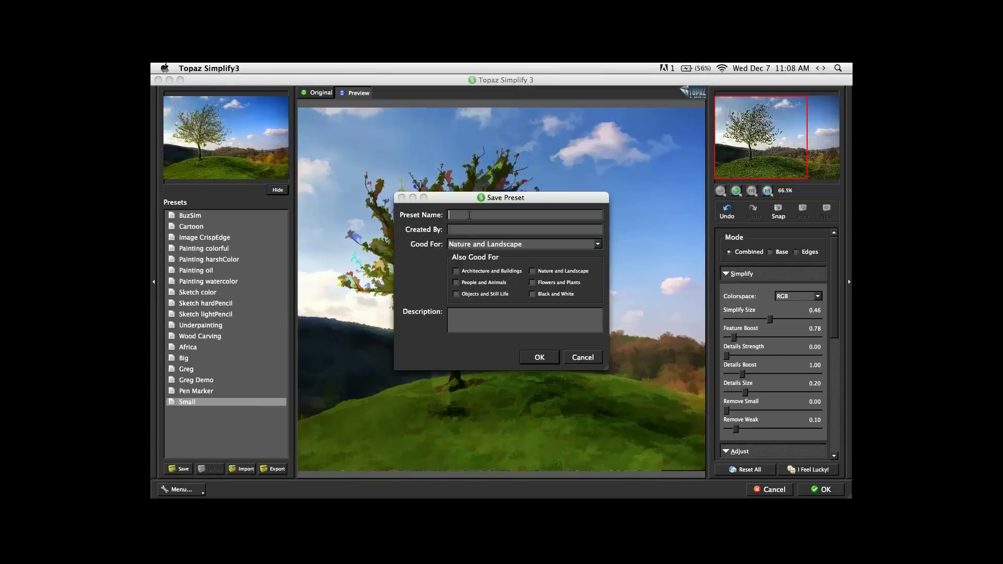
{"action": "type", "text": "Paint1"}
{"action": "left_click", "coordinate": [553, 358]}
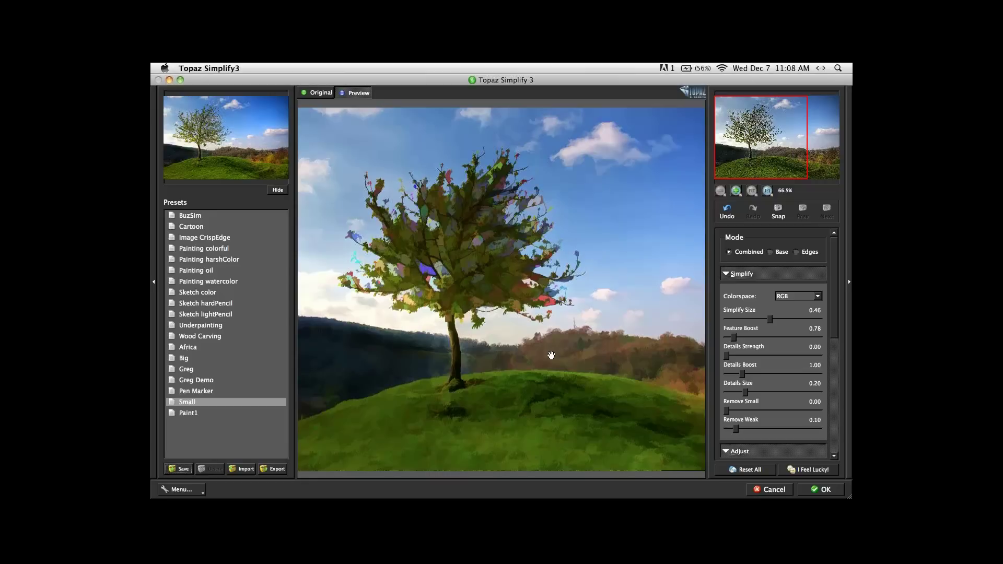
{"action": "left_click", "coordinate": [825, 489]}
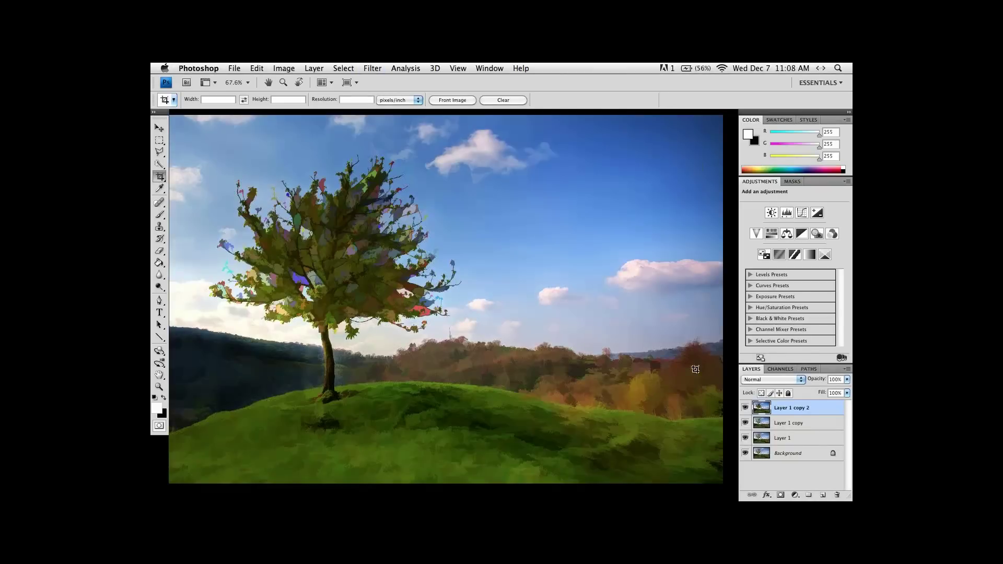
- Hide Layer 1 copy 2, select Layer 1 copy, and open the Topaz Simplify 3 filter for it
{"action": "left_click", "coordinate": [746, 408]}
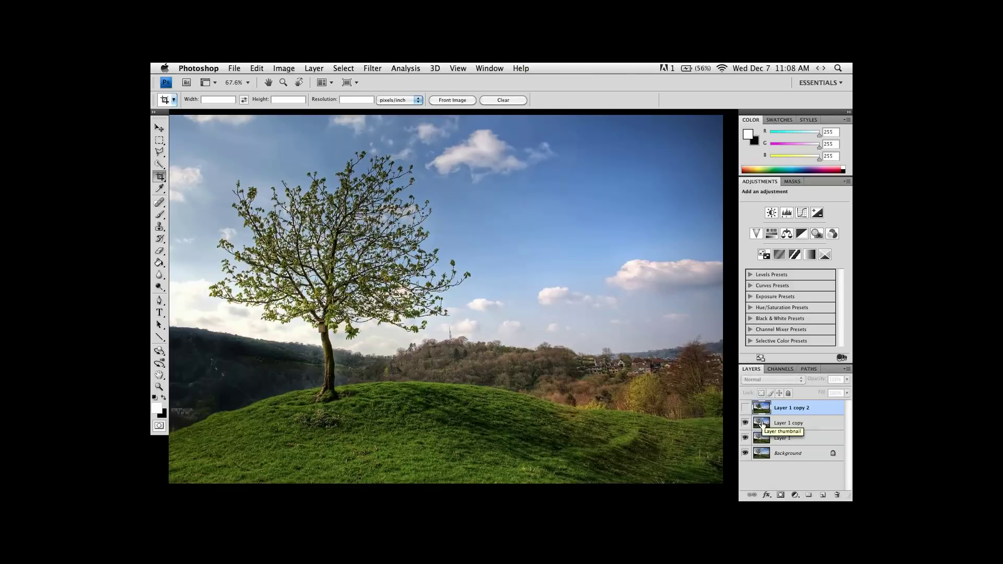
{"action": "left_click", "coordinate": [762, 425]}
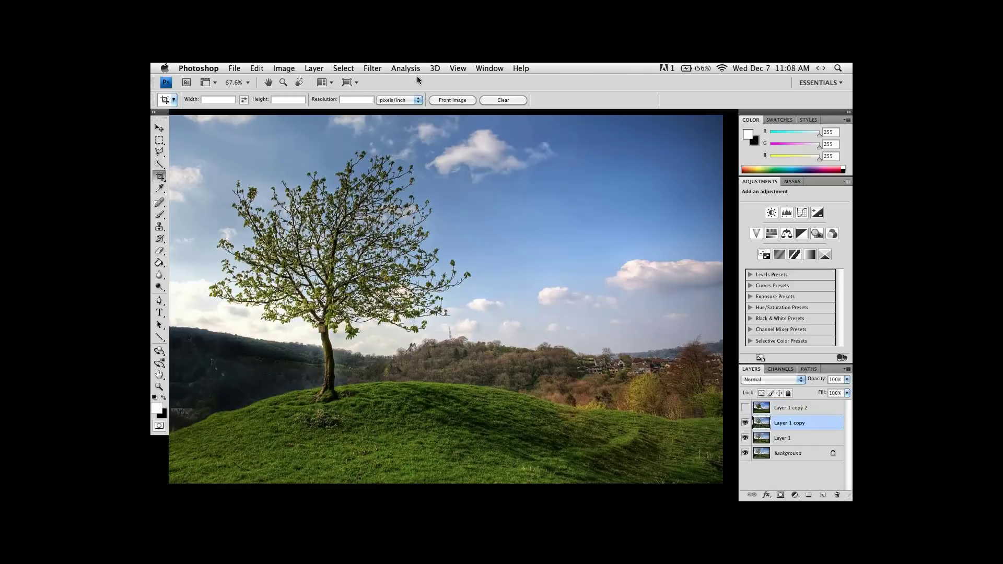
{"action": "left_click", "coordinate": [370, 69]}
{"action": "mouse_move", "coordinate": [417, 296]}
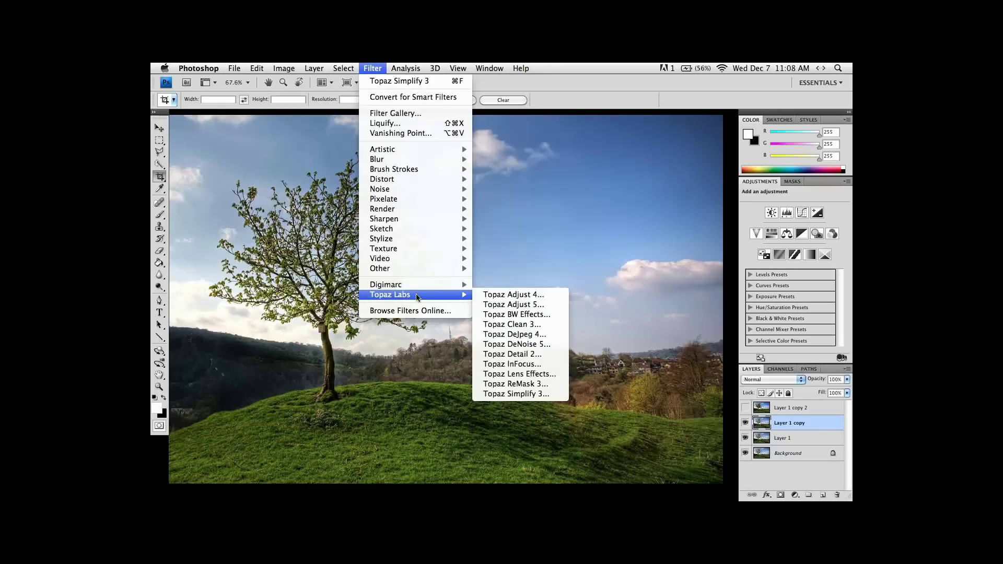
{"action": "left_click", "coordinate": [518, 394]}
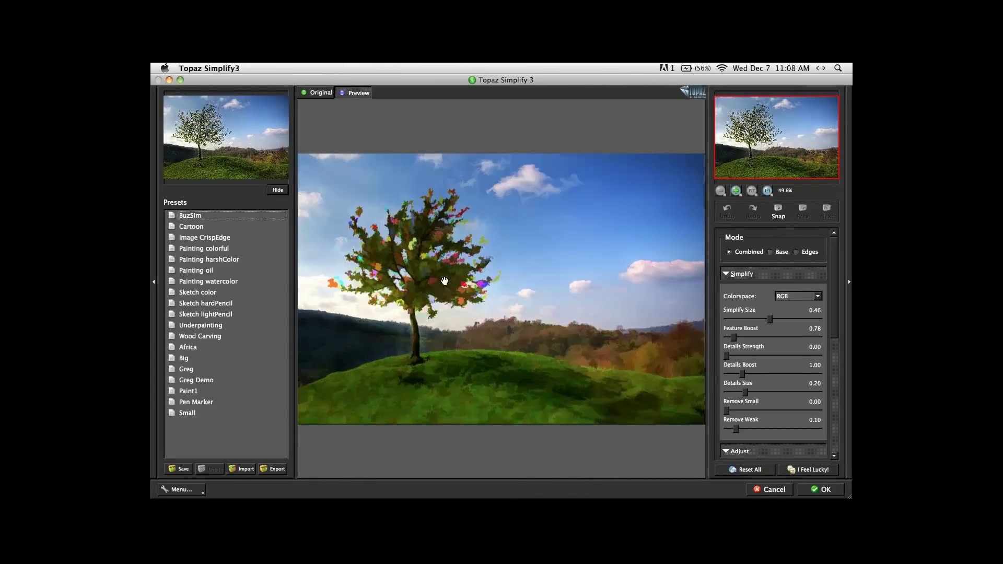
- Check the tree at 100% magnification, set the Simplify Size to 0.1, and apply the Simplify filter to the layer
{"action": "left_click", "coordinate": [156, 284]}
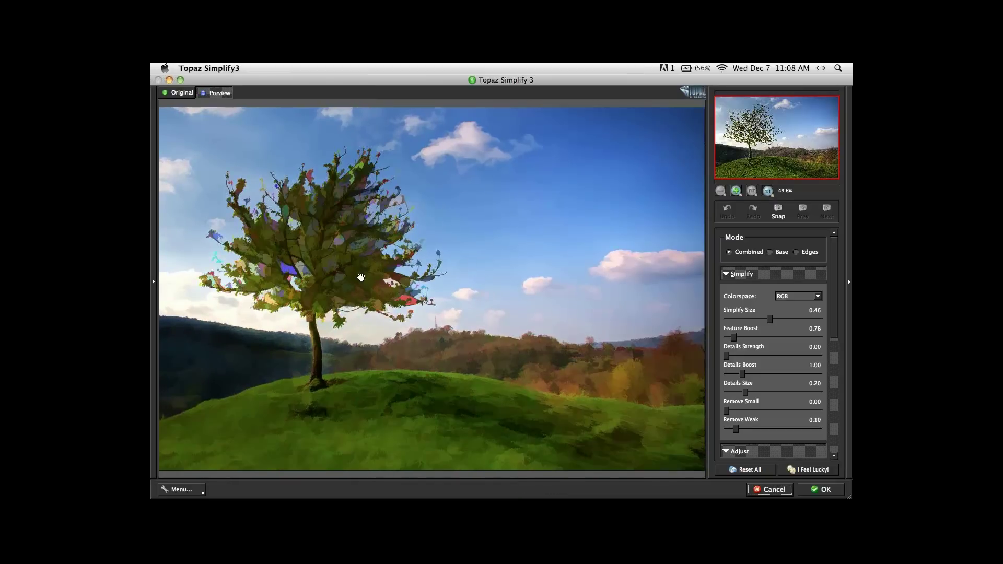
{"action": "left_click", "coordinate": [361, 277]}
{"action": "left_click", "coordinate": [343, 310]}
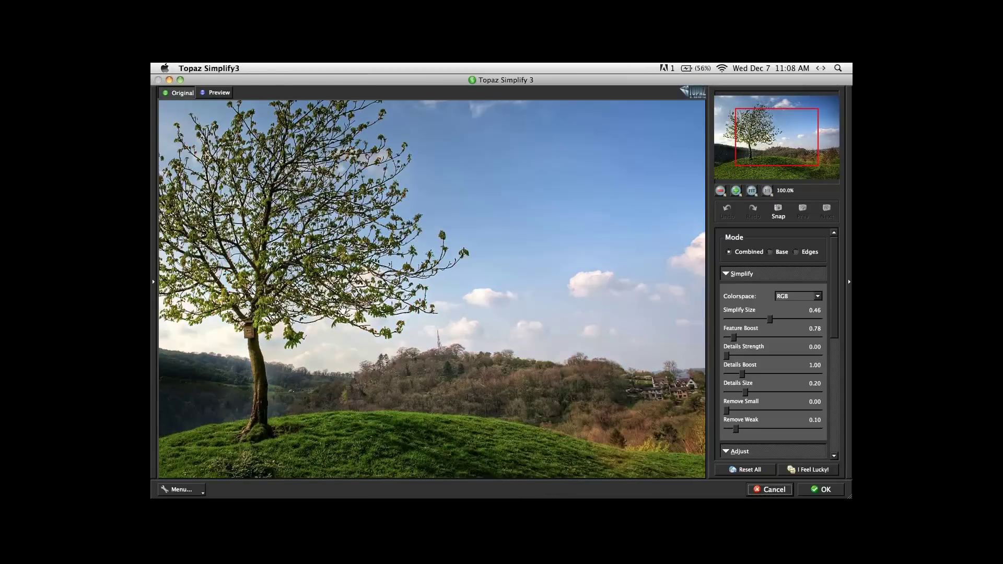
{"action": "left_click_drag", "start_coordinate": [342, 309], "coordinate": [526, 318]}
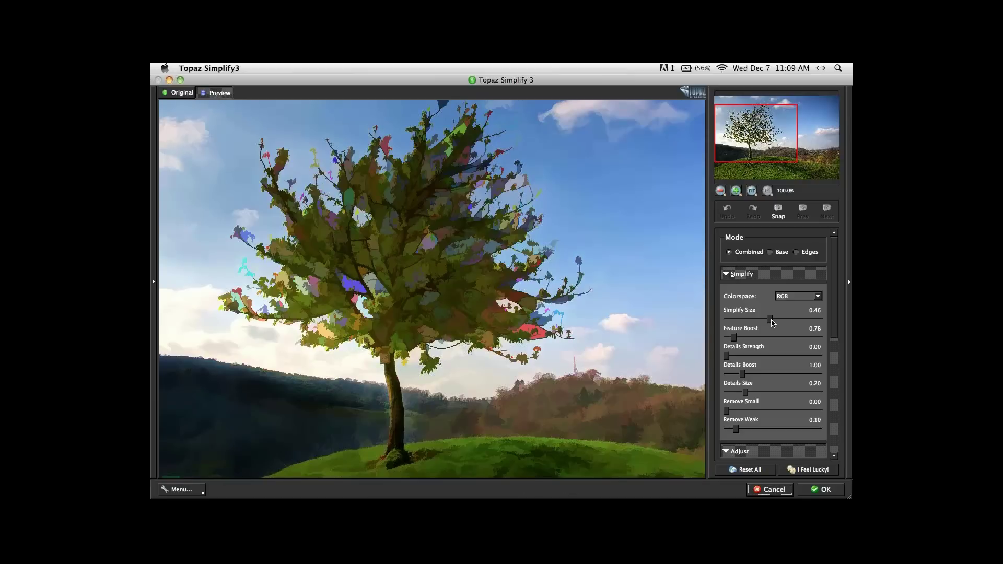
{"action": "left_click_drag", "start_coordinate": [772, 323], "coordinate": [738, 322]}
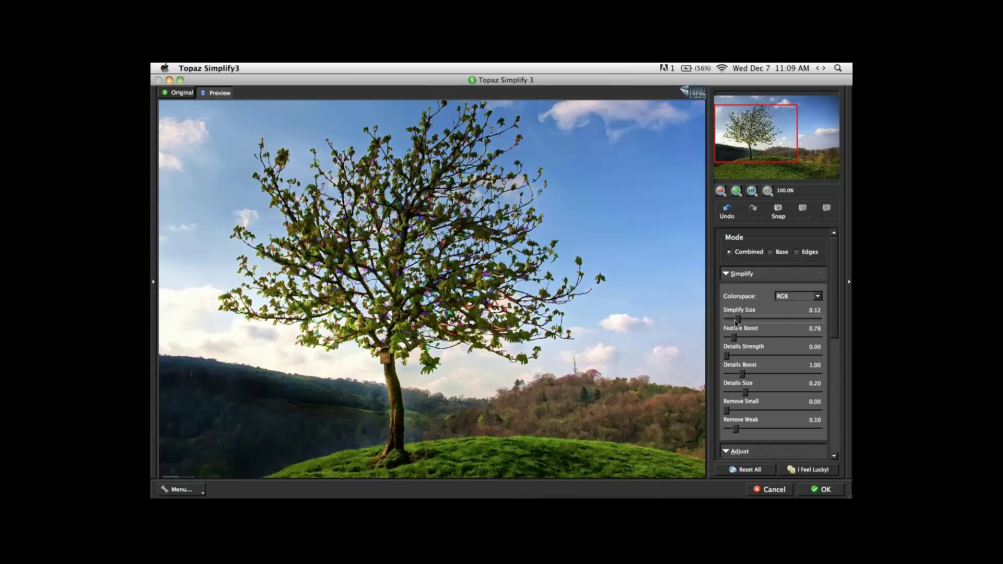
{"action": "left_click_drag", "start_coordinate": [738, 322], "coordinate": [736, 322]}
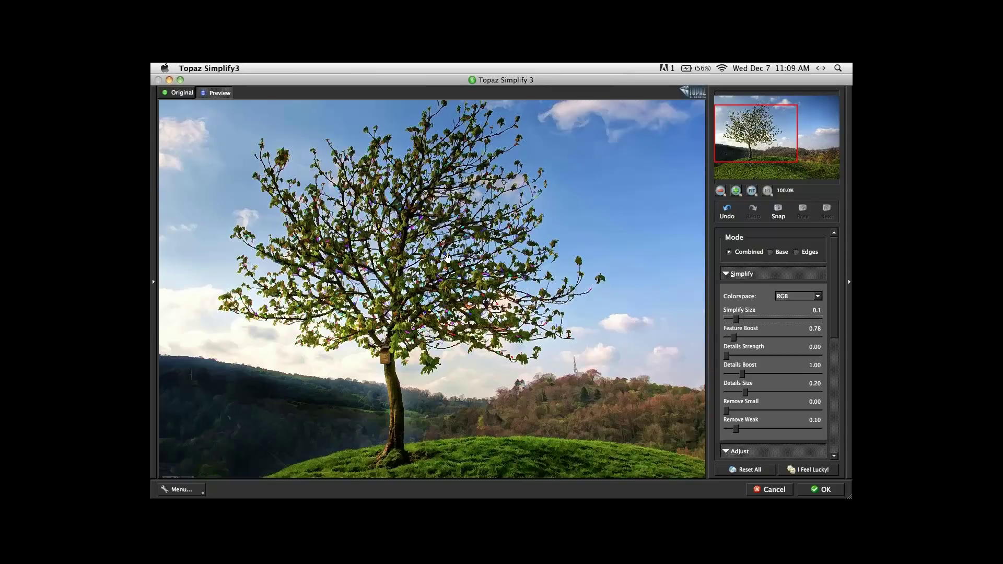
{"action": "left_click", "coordinate": [819, 490]}
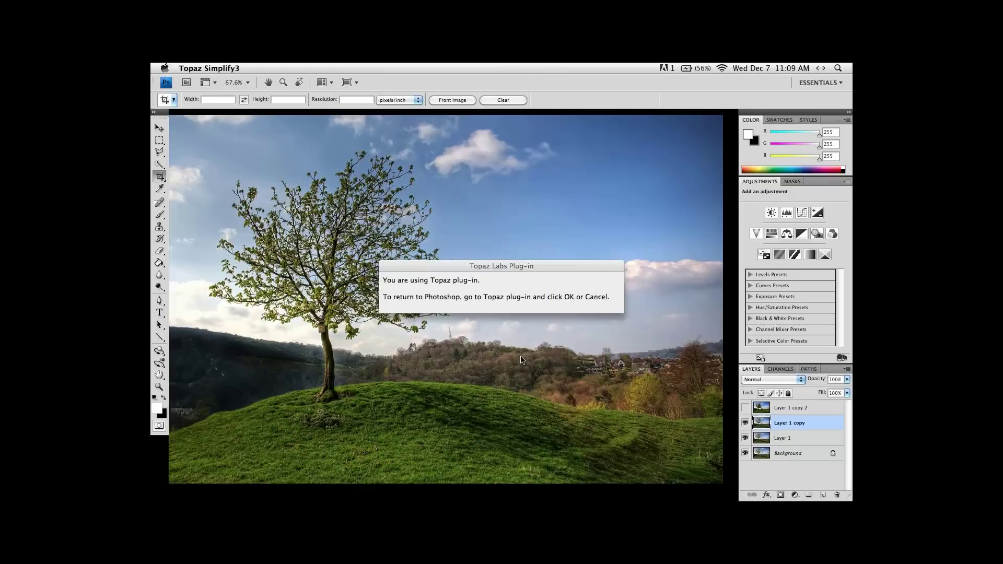
- Compare the two simplified versions, make Layer 1 copy 2 visible again, and duplicate it
{"action": "left_click", "coordinate": [744, 409]}
{"action": "left_click", "coordinate": [745, 408]}
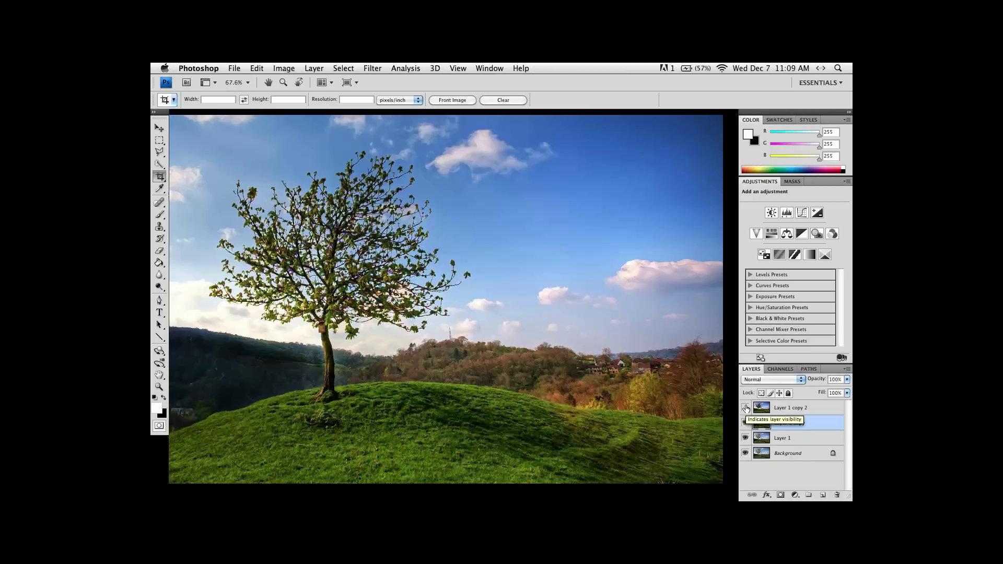
{"action": "left_click", "coordinate": [744, 408]}
{"action": "left_click", "coordinate": [757, 409]}
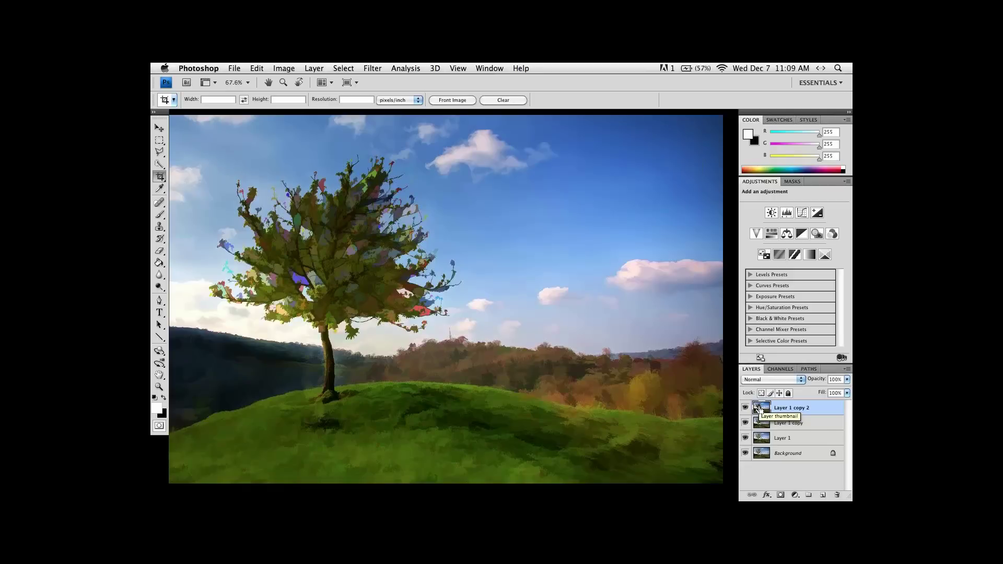
{"action": "key", "text": "super+j"}
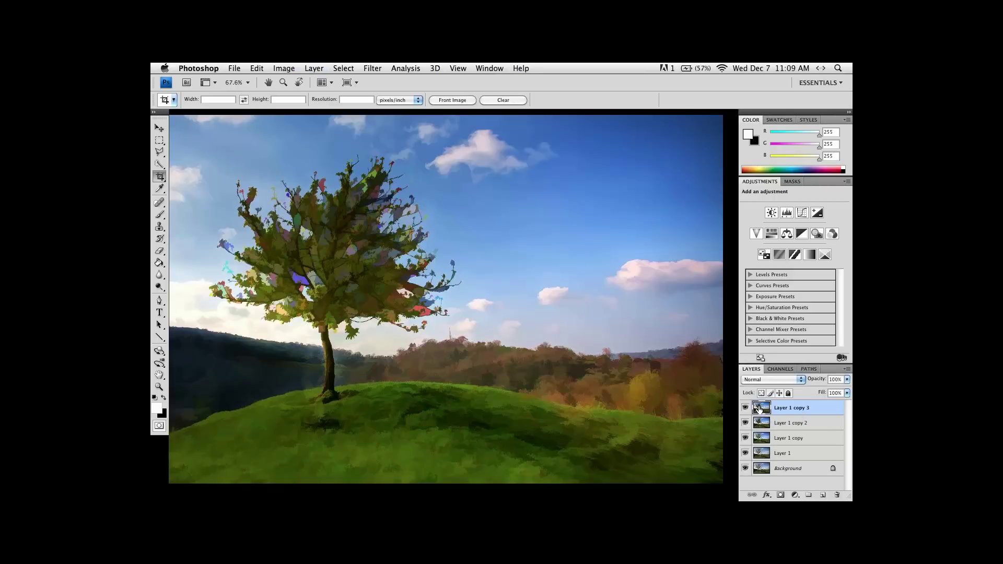
- Hide Layer 1 copy 3 and set the blending mode of Layer 1 copy 2 to Difference
{"action": "left_click", "coordinate": [745, 408]}
{"action": "left_click", "coordinate": [758, 424]}
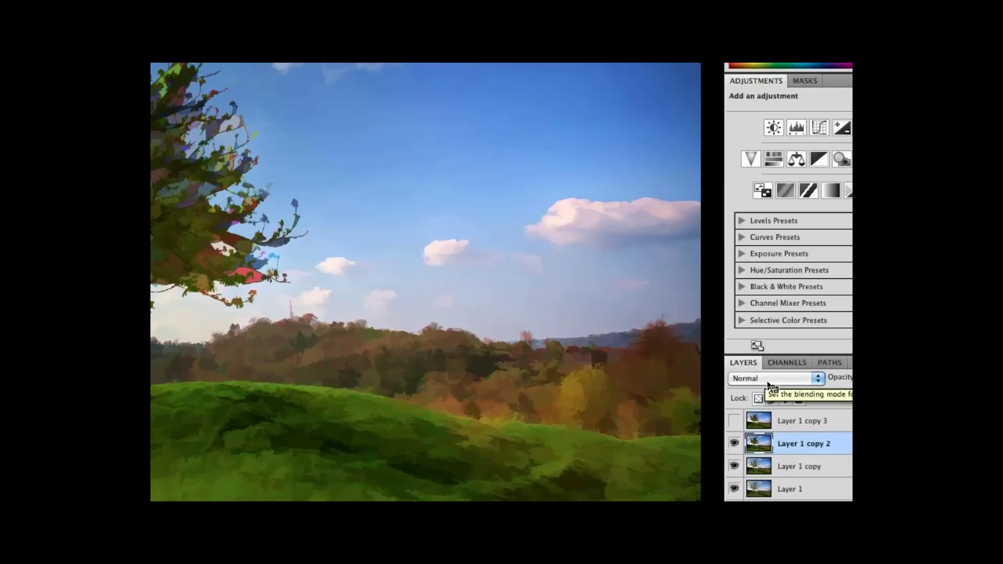
{"action": "left_click", "coordinate": [768, 382]}
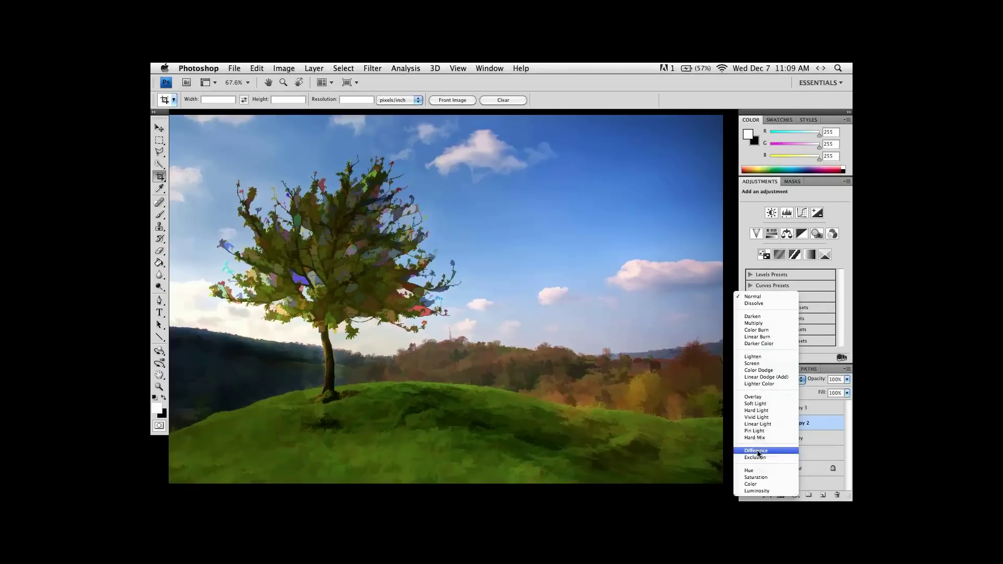
{"action": "left_click", "coordinate": [758, 451]}
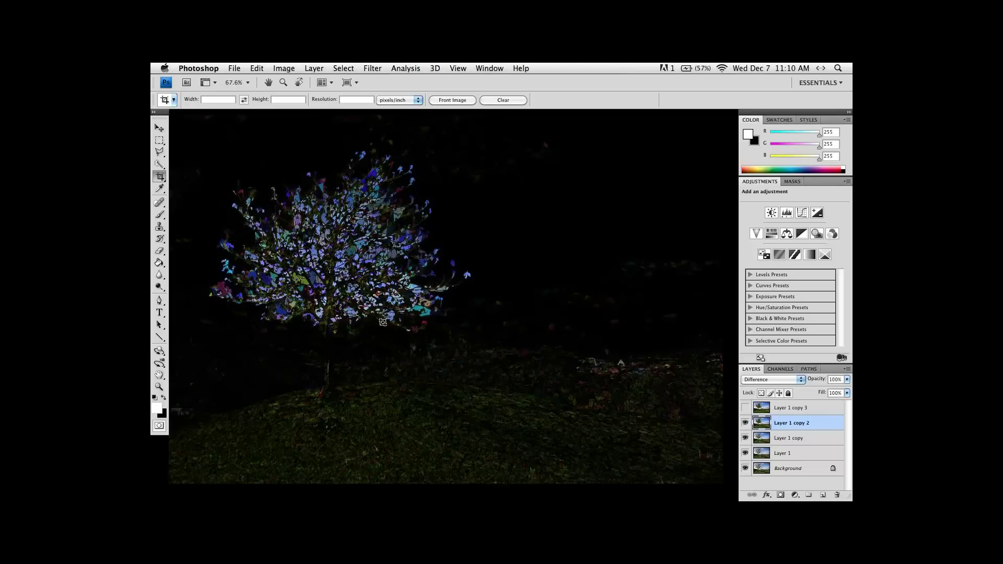
- Merge Layer 1 copy 2 with Layer 1 copy into a single layer
{"action": "left_click", "coordinate": [785, 441], "text": "shift"}
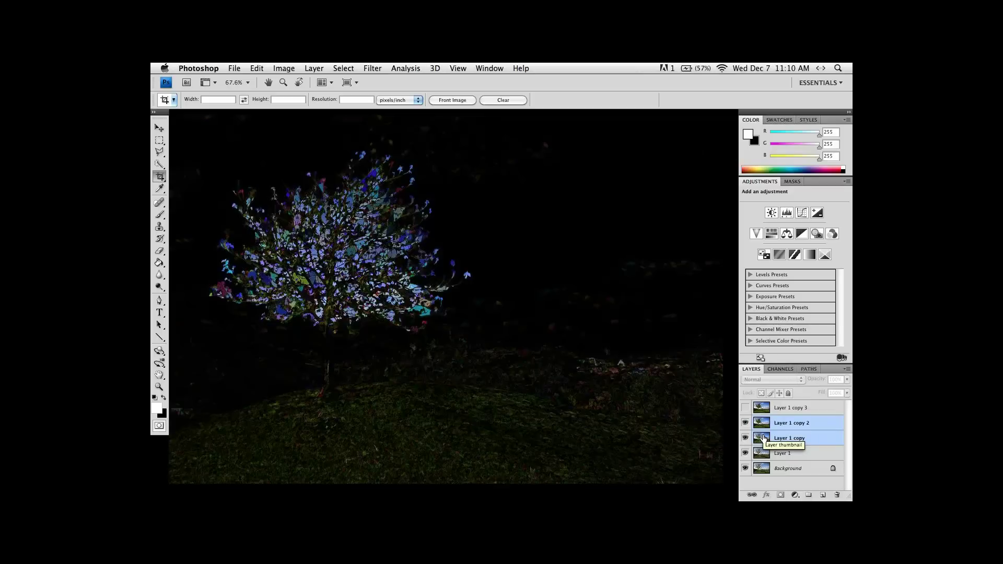
{"action": "left_click", "coordinate": [848, 368]}
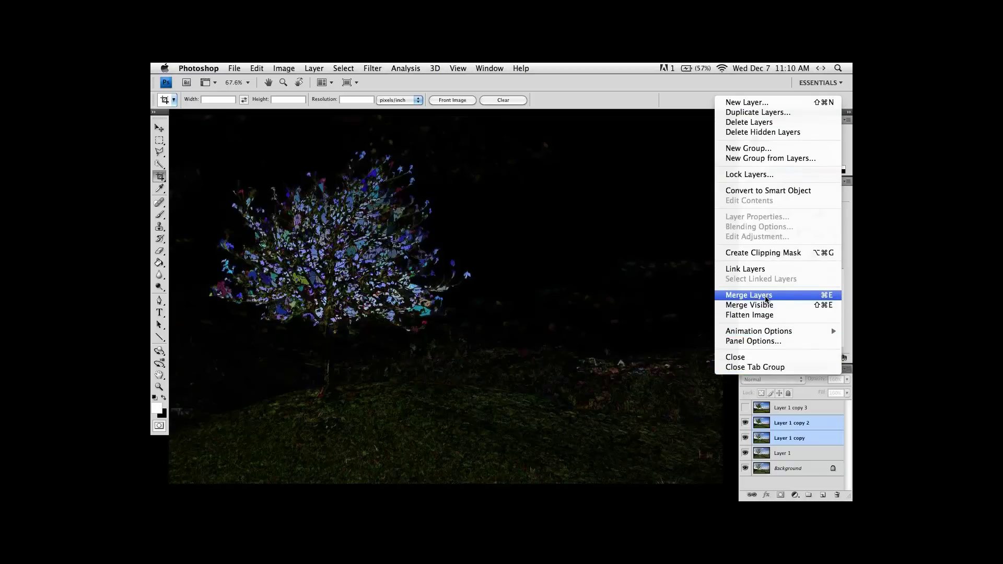
{"action": "left_click", "coordinate": [767, 299]}
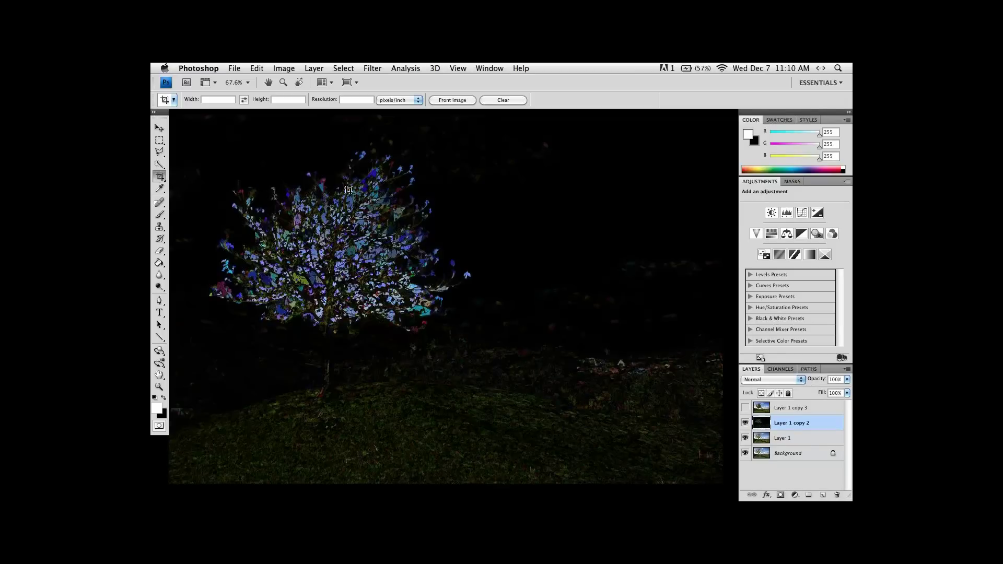
- Desaturate the merged difference layer
{"action": "left_click", "coordinate": [275, 69]}
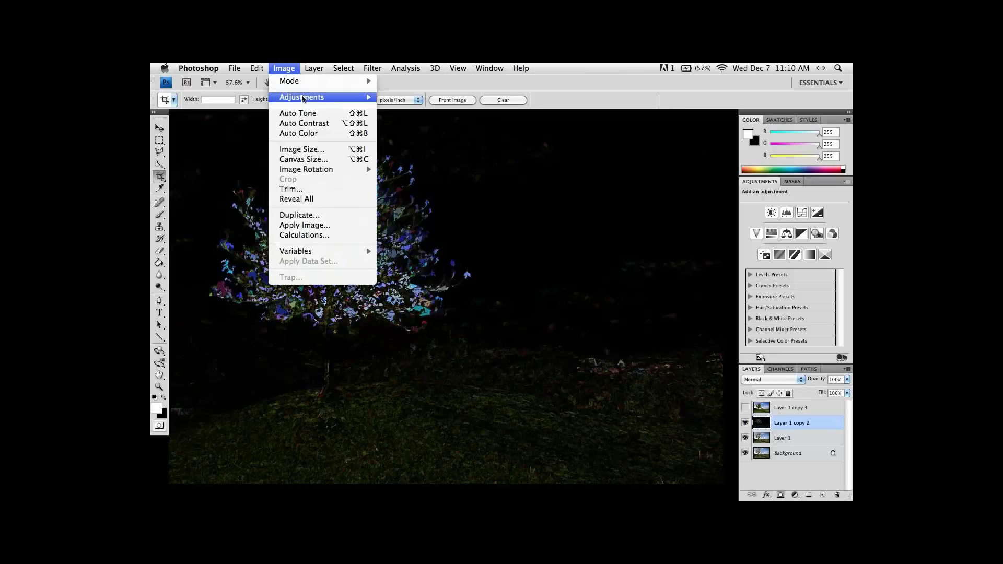
{"action": "mouse_move", "coordinate": [306, 99]}
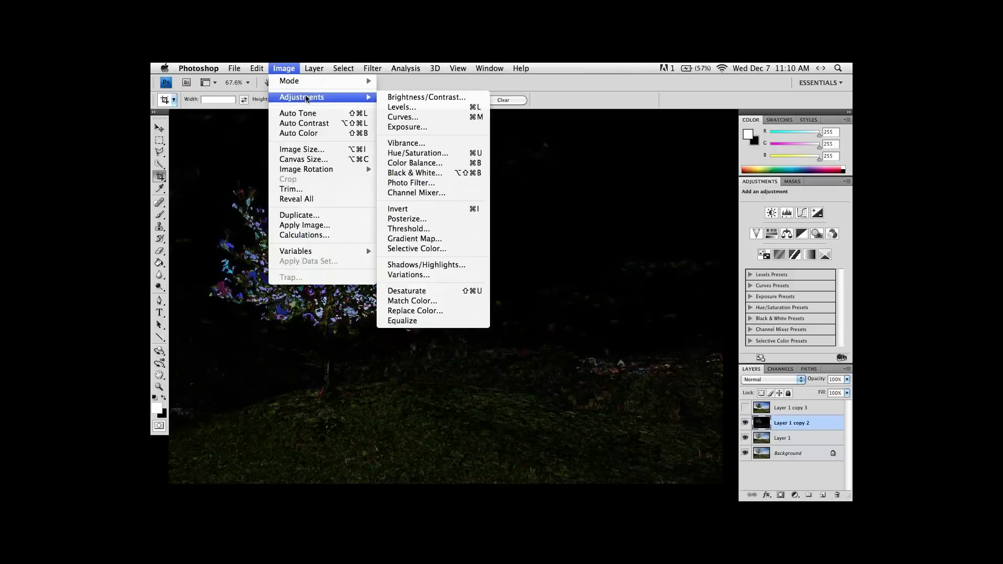
{"action": "left_click", "coordinate": [421, 292]}
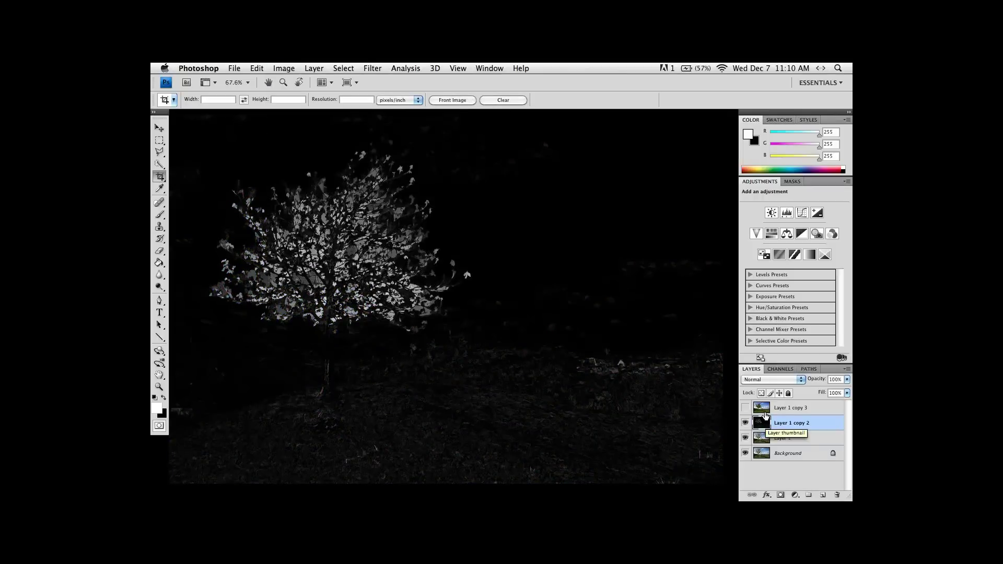
- Apply Levels to the desaturated layer with a black input level of 35 and a white input level of 40
{"action": "left_click", "coordinate": [287, 68]}
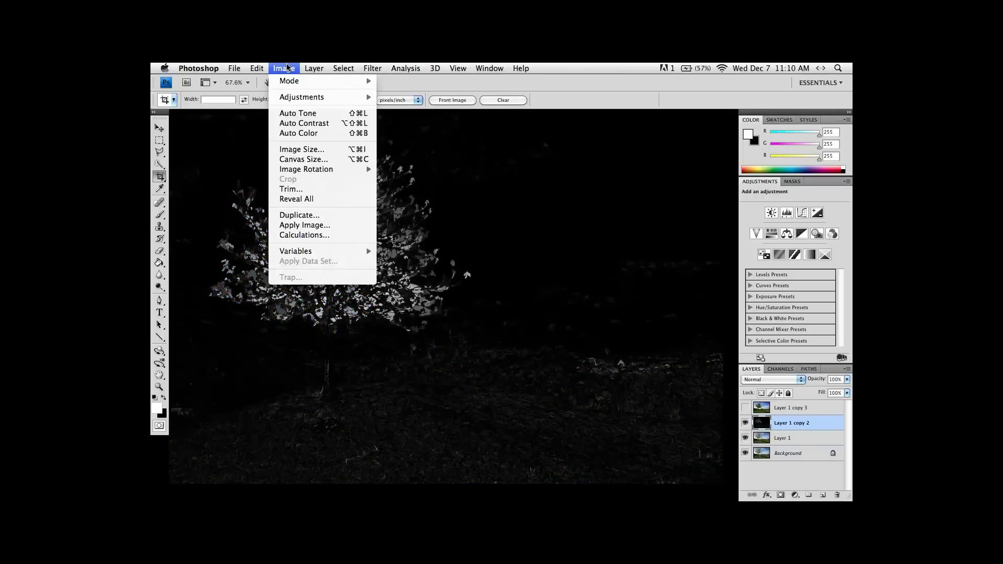
{"action": "mouse_move", "coordinate": [291, 97]}
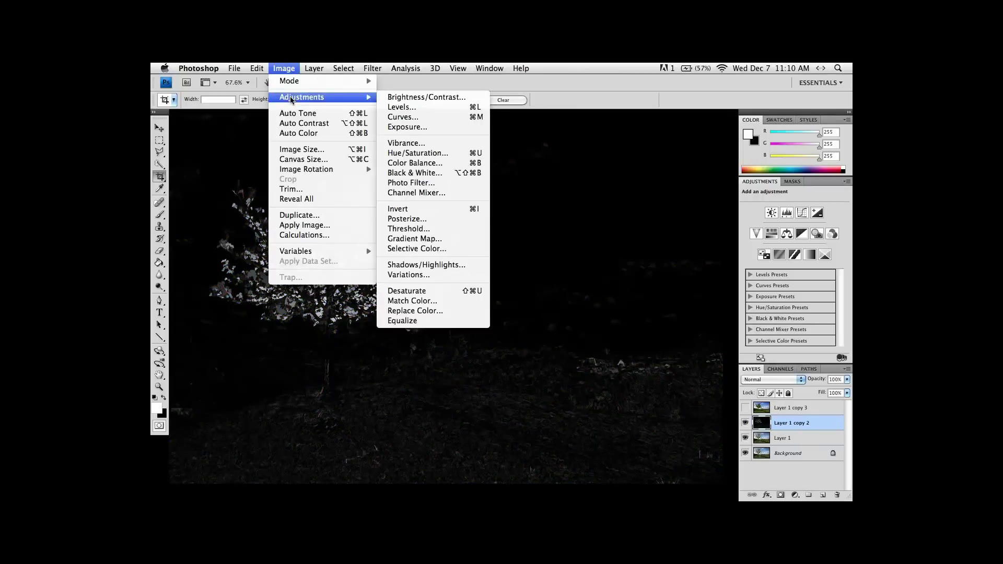
{"action": "left_click", "coordinate": [433, 108]}
{"action": "left_click_drag", "start_coordinate": [795, 196], "coordinate": [608, 134]}
{"action": "left_click_drag", "start_coordinate": [672, 128], "coordinate": [696, 127]}
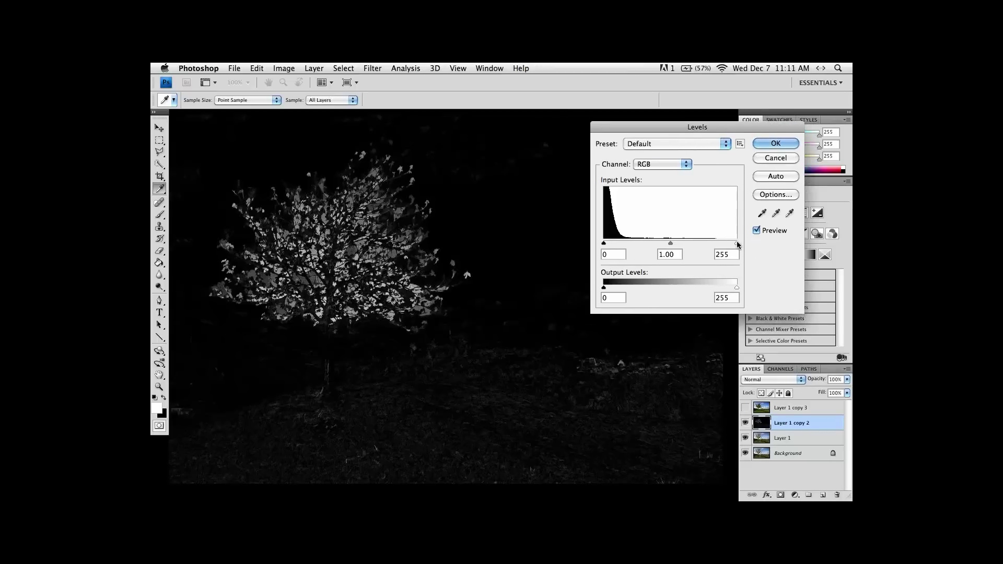
{"action": "left_click_drag", "start_coordinate": [736, 243], "coordinate": [648, 244]}
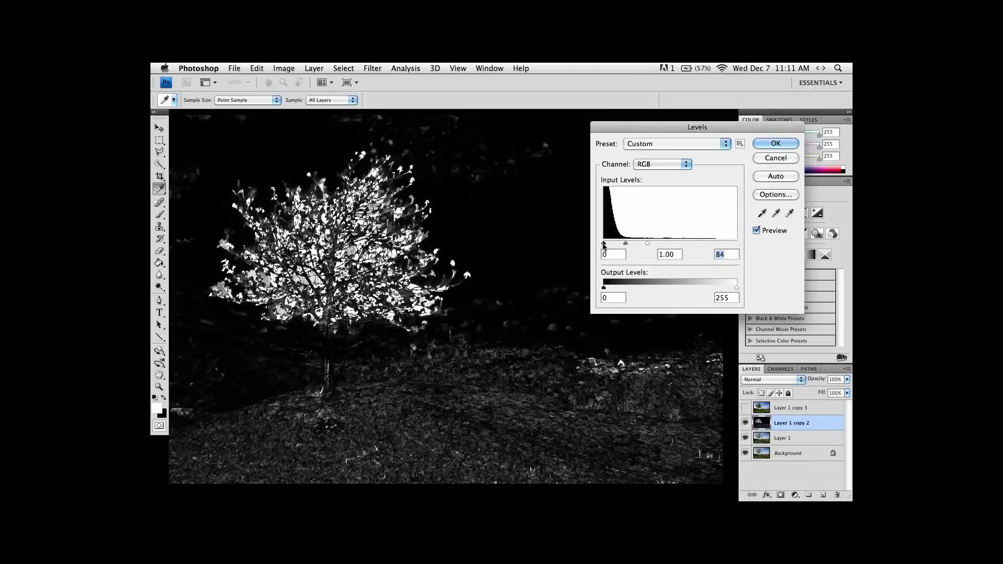
{"action": "left_click_drag", "start_coordinate": [604, 244], "coordinate": [618, 244]}
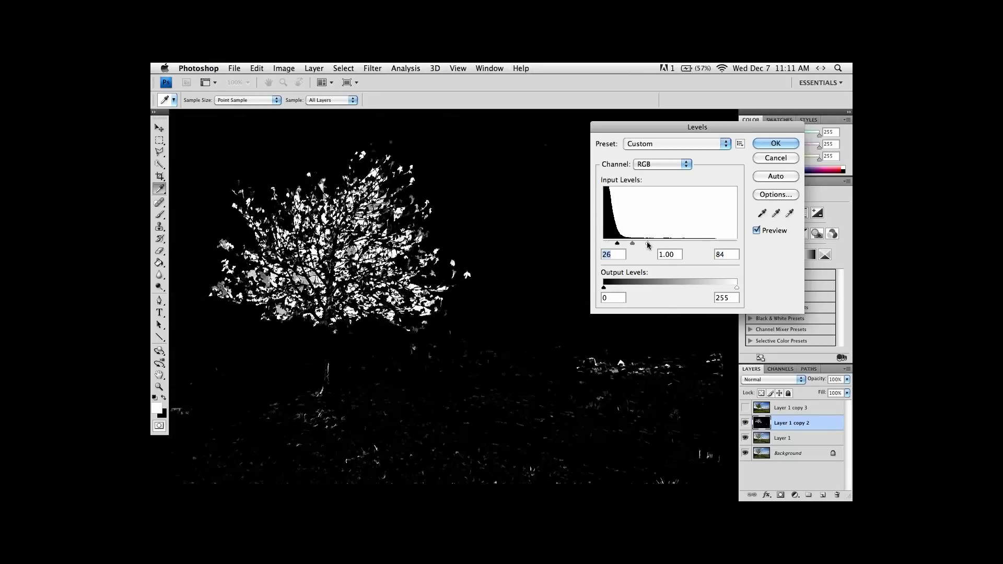
{"action": "left_click_drag", "start_coordinate": [648, 244], "coordinate": [623, 249]}
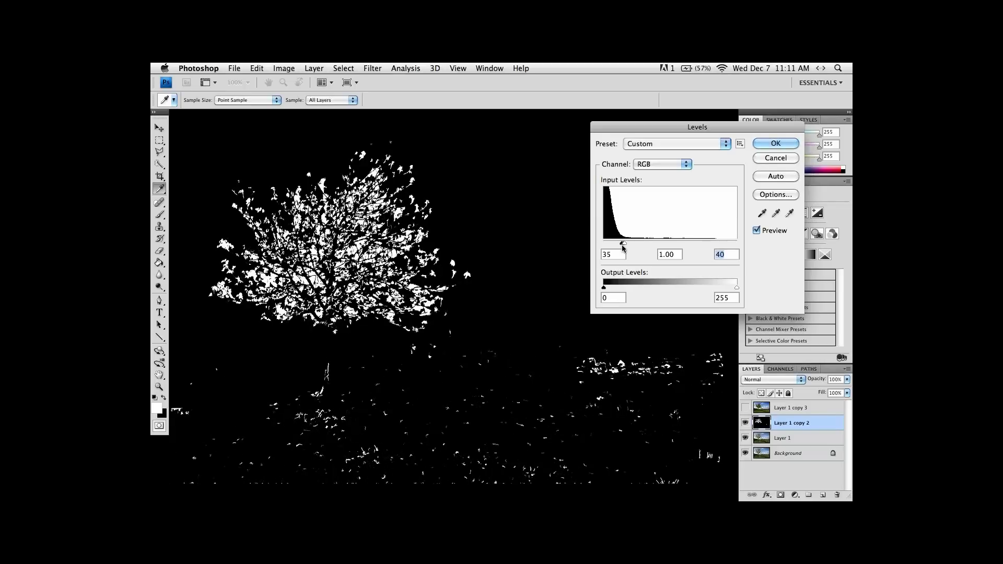
{"action": "left_click", "coordinate": [622, 248]}
{"action": "left_click", "coordinate": [772, 143]}
- Reset the colours to the default black foreground and brush over the white specks on the trunk, hills and grass below the foliage
{"action": "key", "text": "c"}
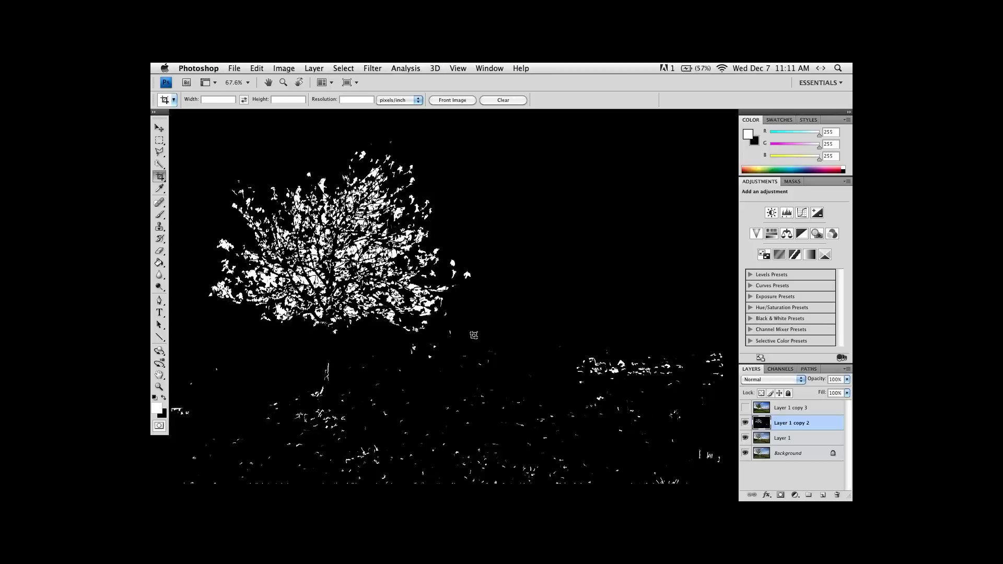
{"action": "key", "text": "b"}
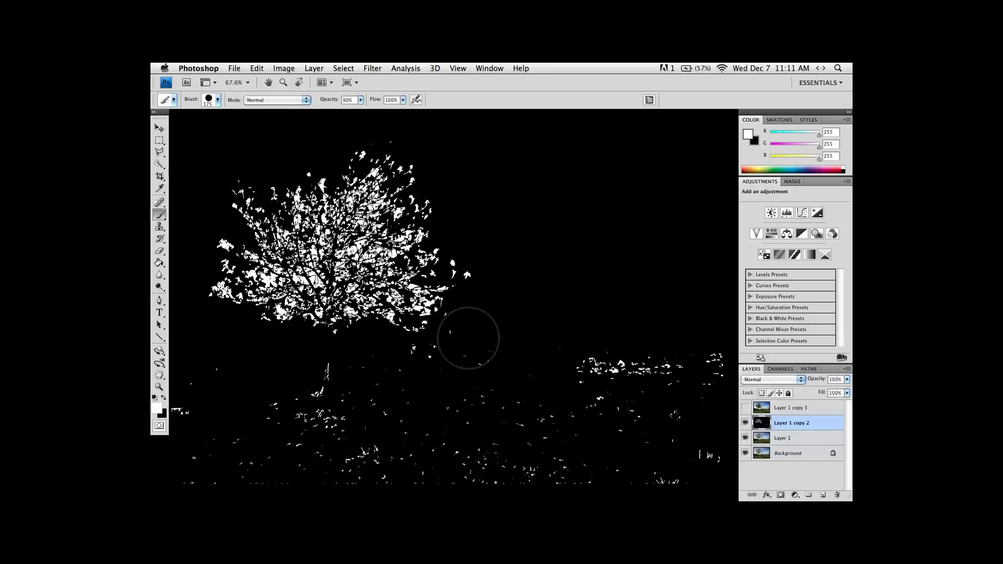
{"action": "left_click", "coordinate": [154, 399]}
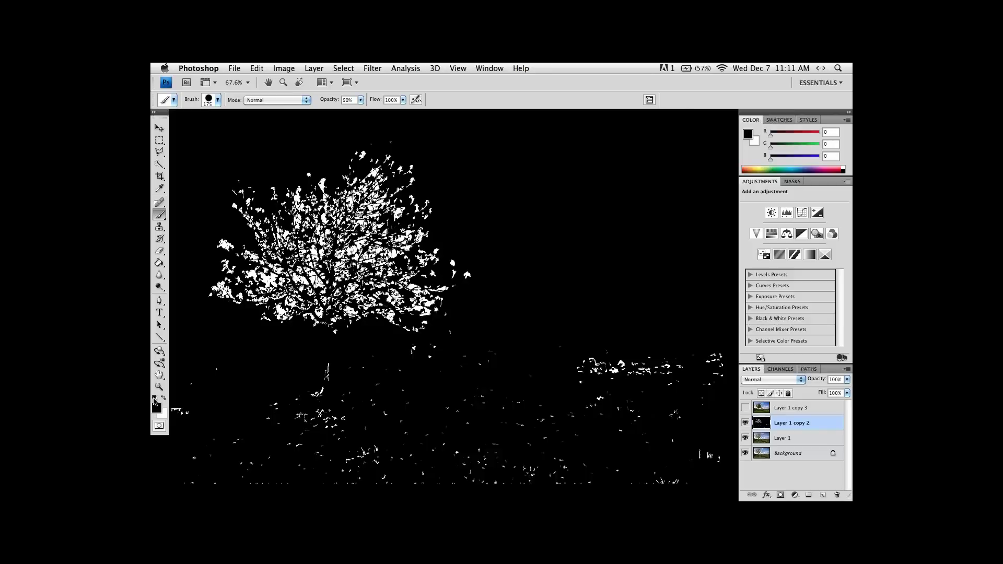
{"action": "mouse_move", "coordinate": [320, 385]}
{"action": "left_mouse_down"}
{"action": "mouse_move", "coordinate": [316, 409]}
{"action": "mouse_move", "coordinate": [343, 434]}
{"action": "mouse_move", "coordinate": [428, 398]}
{"action": "mouse_move", "coordinate": [430, 377]}
{"action": "mouse_move", "coordinate": [447, 375]}
{"action": "mouse_move", "coordinate": [651, 386]}
{"action": "mouse_move", "coordinate": [591, 341]}
{"action": "mouse_move", "coordinate": [602, 363]}
{"action": "mouse_move", "coordinate": [553, 353]}
{"action": "mouse_move", "coordinate": [545, 319]}
{"action": "left_mouse_up"}
{"action": "key", "text": "space"}
{"action": "mouse_move", "coordinate": [669, 313]}
{"action": "left_mouse_down"}
{"action": "mouse_move", "coordinate": [540, 338]}
{"action": "mouse_move", "coordinate": [621, 344]}
{"action": "mouse_move", "coordinate": [546, 357]}
{"action": "mouse_move", "coordinate": [469, 327]}
{"action": "mouse_move", "coordinate": [376, 387]}
{"action": "mouse_move", "coordinate": [418, 417]}
{"action": "mouse_move", "coordinate": [539, 397]}
{"action": "left_mouse_up"}
{"action": "key", "text": "space"}
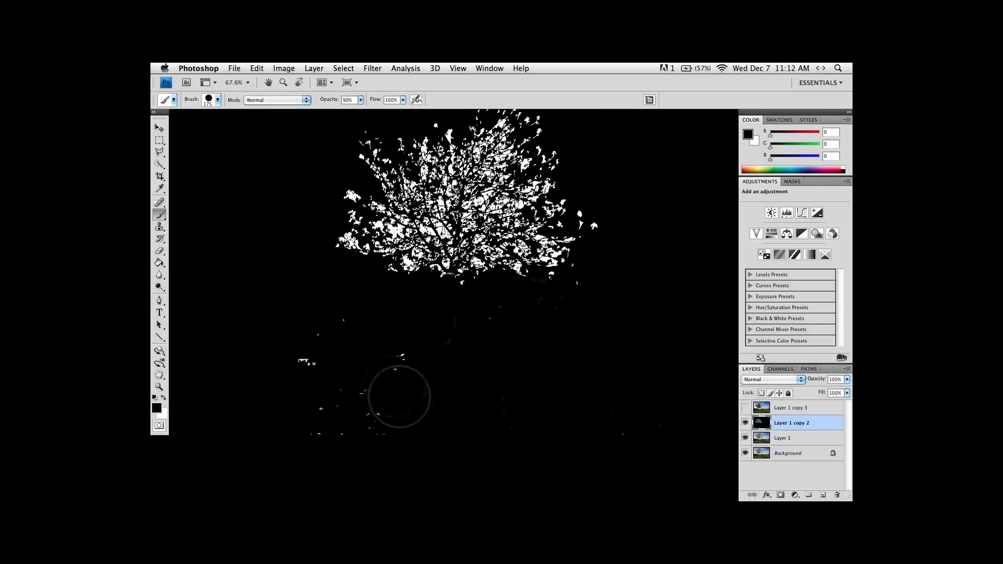
{"action": "mouse_move", "coordinate": [331, 352]}
{"action": "left_mouse_down"}
{"action": "mouse_move", "coordinate": [331, 420]}
{"action": "mouse_move", "coordinate": [371, 419]}
{"action": "left_mouse_up"}
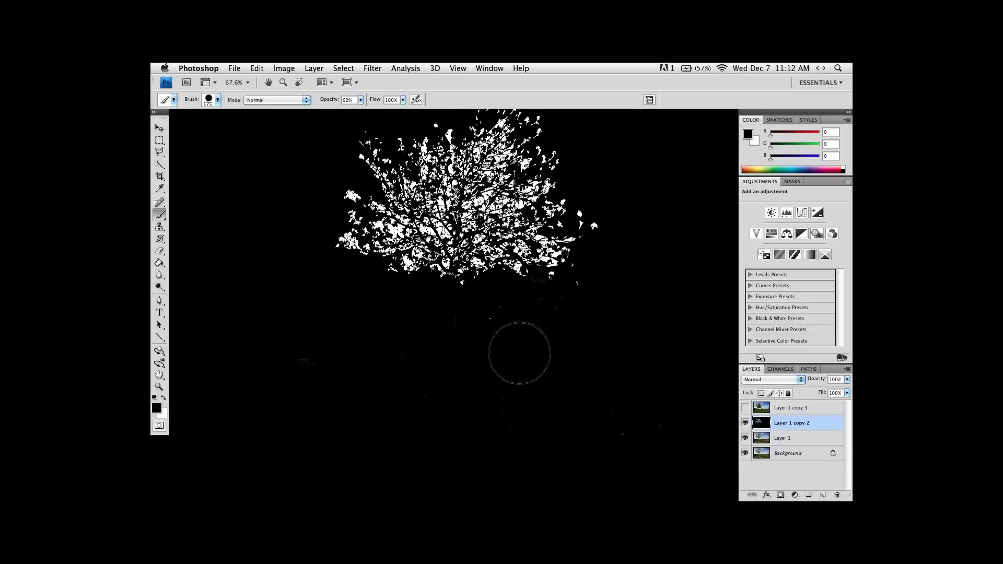
{"action": "key", "text": "space"}
{"action": "mouse_move", "coordinate": [630, 356]}
{"action": "left_mouse_down"}
{"action": "mouse_move", "coordinate": [506, 416]}
{"action": "mouse_move", "coordinate": [497, 381]}
{"action": "left_mouse_up"}
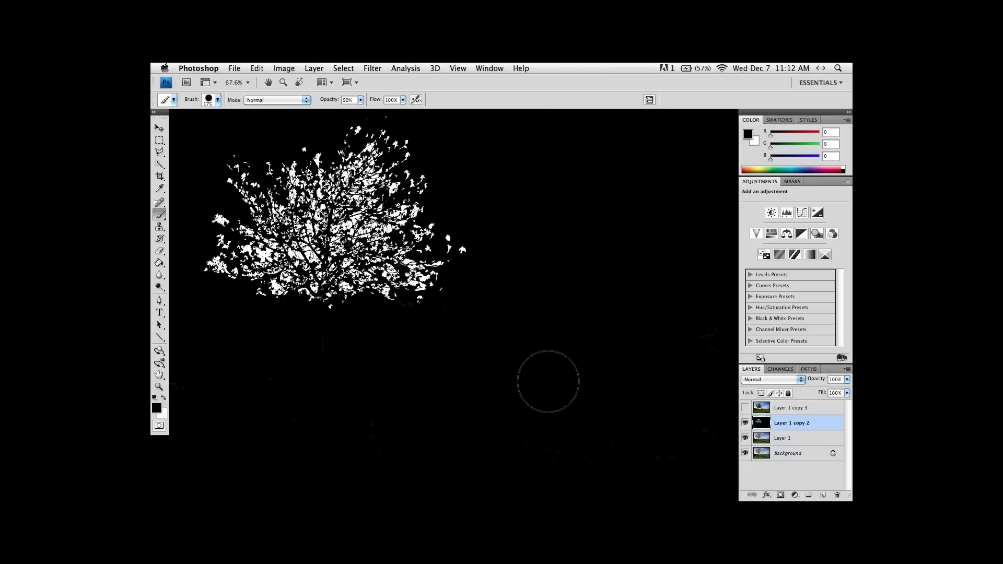
{"action": "key", "text": "space"}
{"action": "mouse_move", "coordinate": [507, 344]}
{"action": "left_mouse_down"}
{"action": "mouse_move", "coordinate": [521, 369]}
{"action": "mouse_move", "coordinate": [520, 343]}
{"action": "left_mouse_up"}
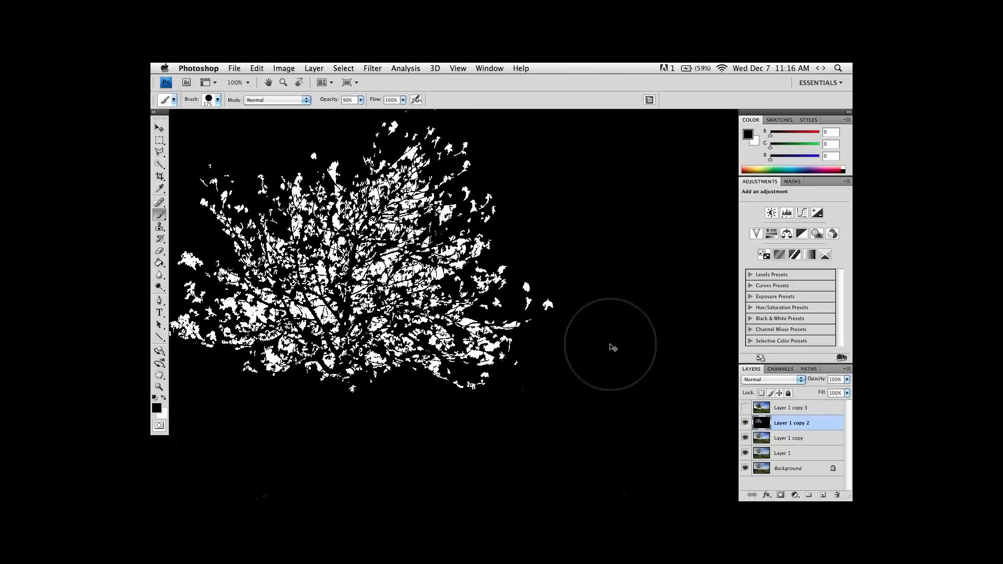
- Hide Layer 1 copy 2, show the painted Layer 1 copy 3 and move the hidden layer above it
{"action": "scroll", "coordinate": [613, 348], "scroll_direction": "down", "scroll_amount": 2}
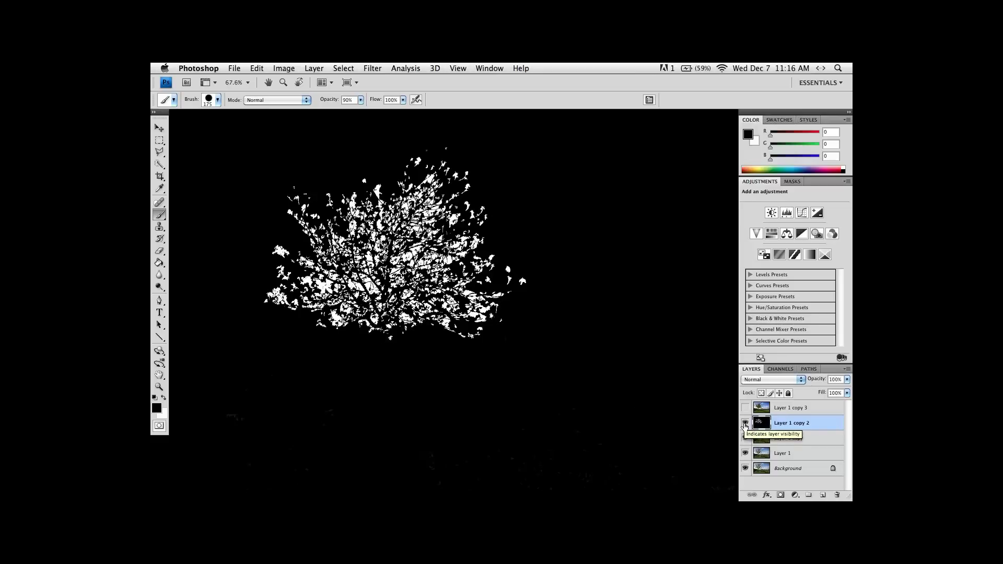
{"action": "left_click", "coordinate": [746, 425]}
{"action": "left_click", "coordinate": [762, 438]}
{"action": "left_click", "coordinate": [755, 412]}
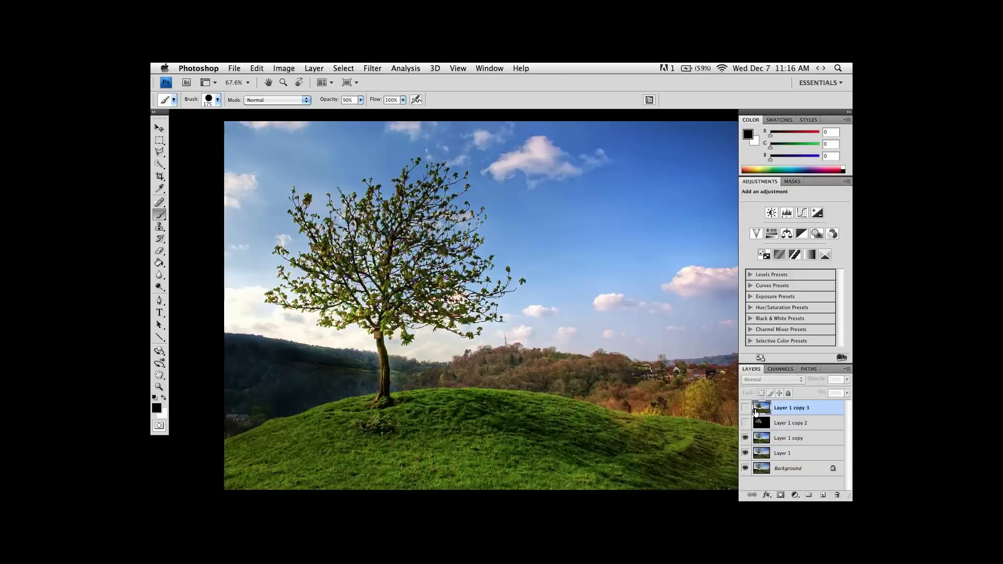
{"action": "left_click", "coordinate": [745, 413]}
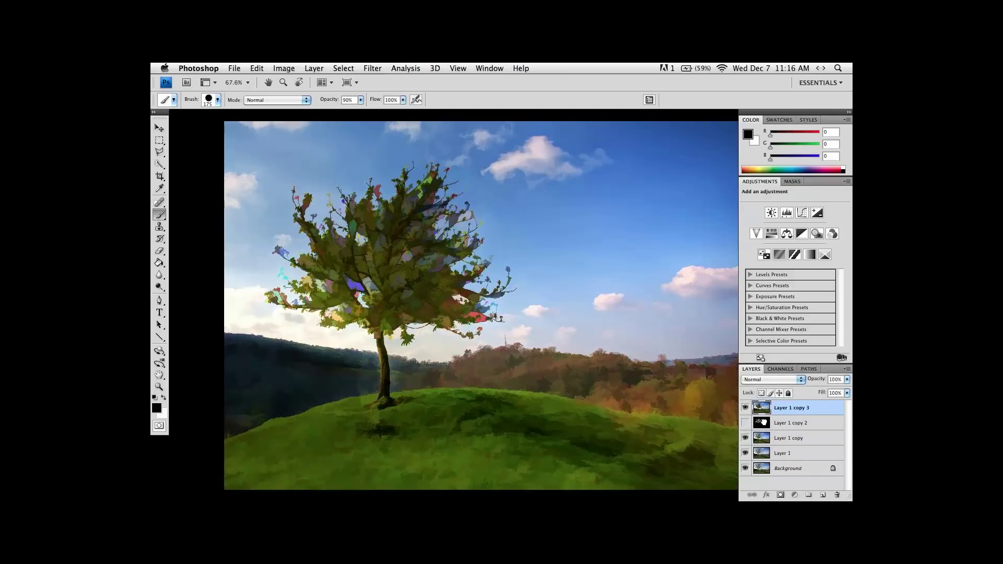
{"action": "left_click_drag", "start_coordinate": [764, 426], "coordinate": [764, 428]}
- Compare the painted Layer 1 copy 3 with the photo beneath by toggling the visibility of the upper layers
{"action": "left_click", "coordinate": [745, 423]}
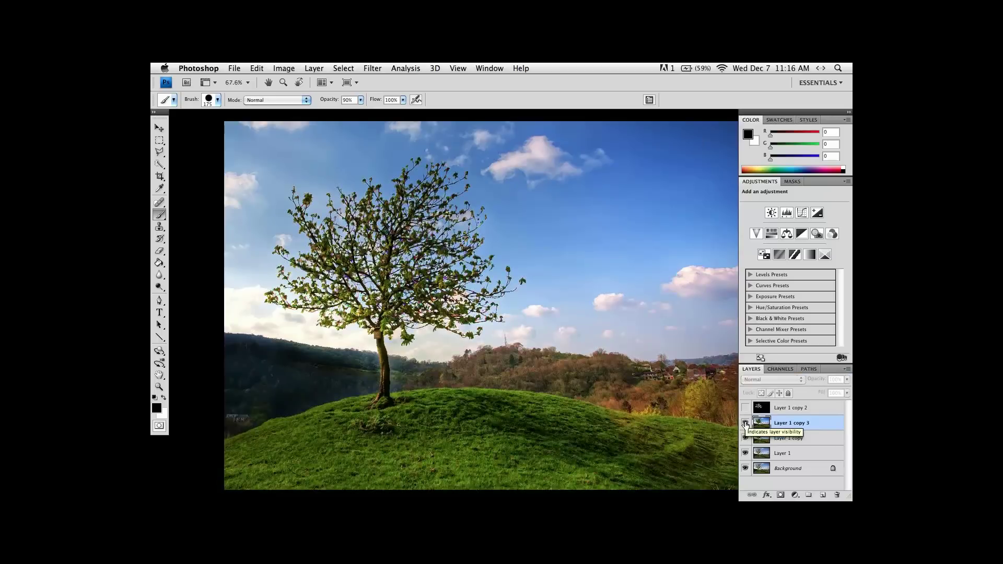
{"action": "left_click", "coordinate": [746, 423]}
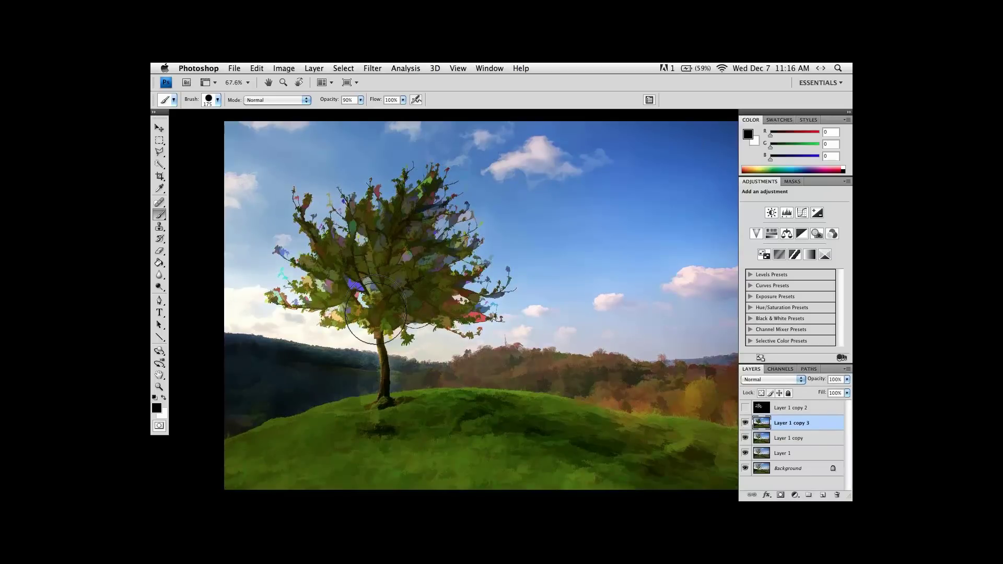
{"action": "left_click", "coordinate": [745, 424]}
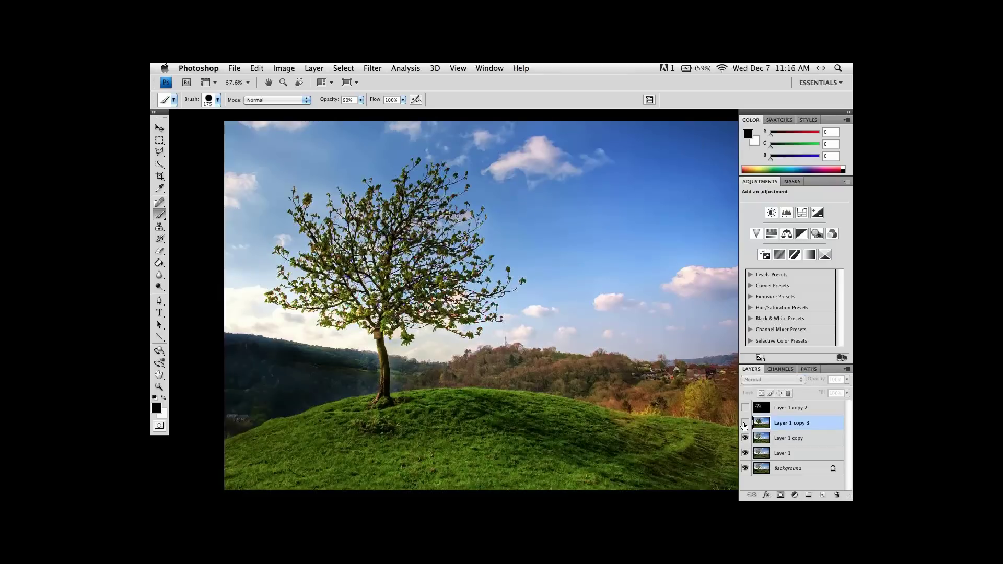
{"action": "left_click", "coordinate": [745, 424]}
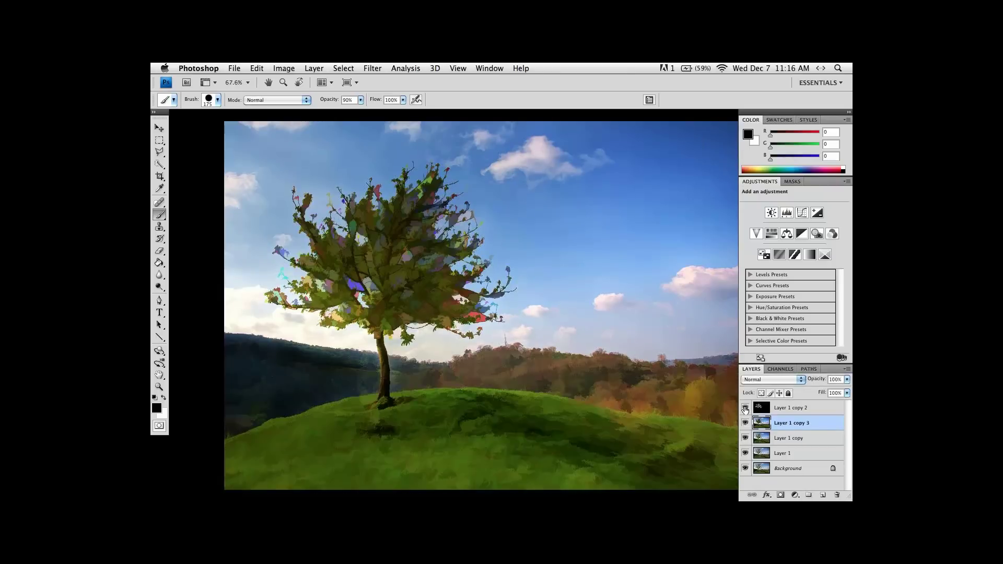
{"action": "left_click", "coordinate": [745, 408]}
{"action": "left_click", "coordinate": [746, 408]}
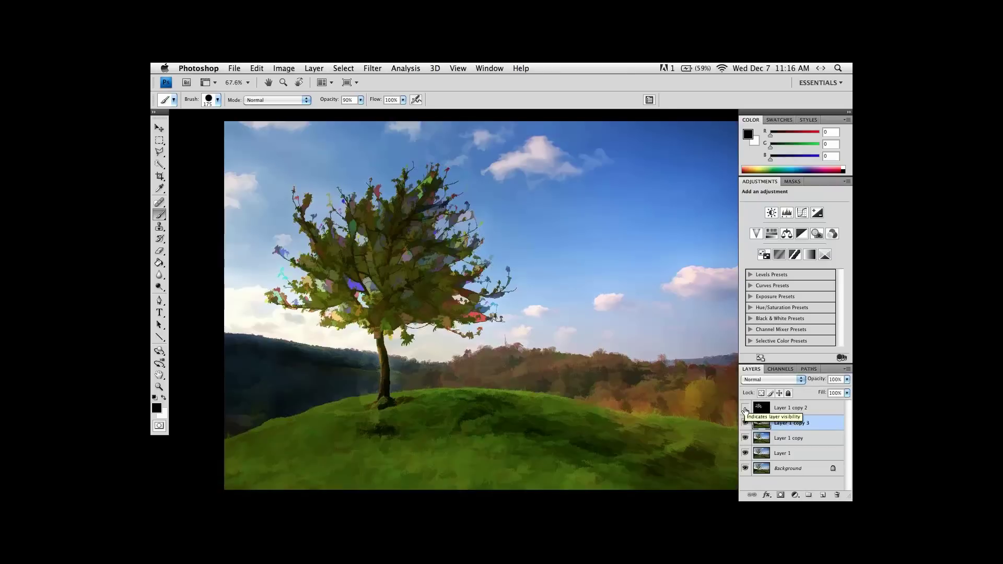
- Show the black-and-white Layer 1 copy 2 and copy its entire contents
{"action": "left_click", "coordinate": [745, 408]}
{"action": "left_click", "coordinate": [761, 410]}
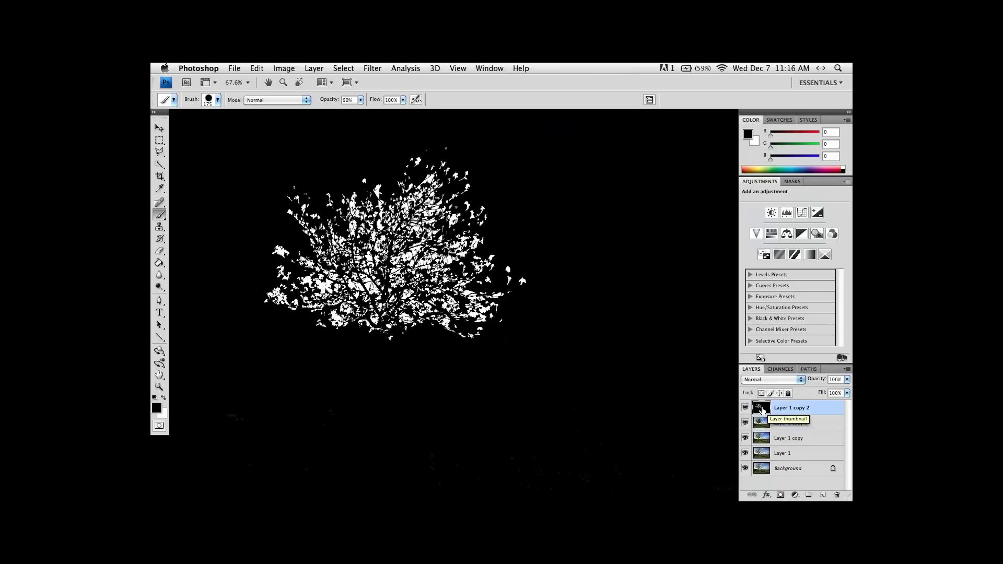
{"action": "key", "text": "super+a"}
{"action": "left_click", "coordinate": [254, 71]}
{"action": "left_click", "coordinate": [268, 142]}
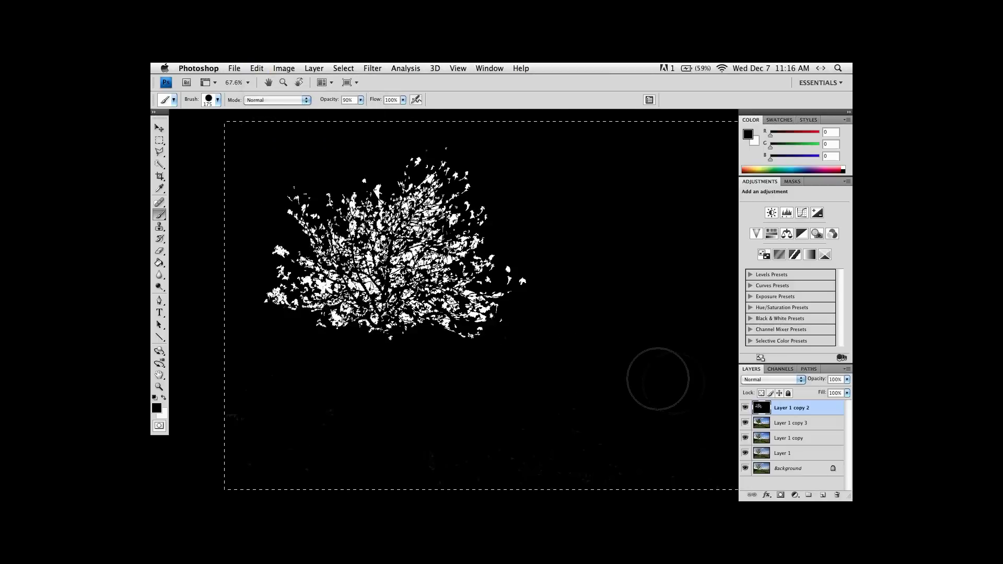
- Hide Layer 1 copy 2, paste the copied image into a Quick Mask on Layer 1 copy 3 and convert it to a selection
{"action": "left_click", "coordinate": [745, 408]}
{"action": "left_click", "coordinate": [762, 424]}
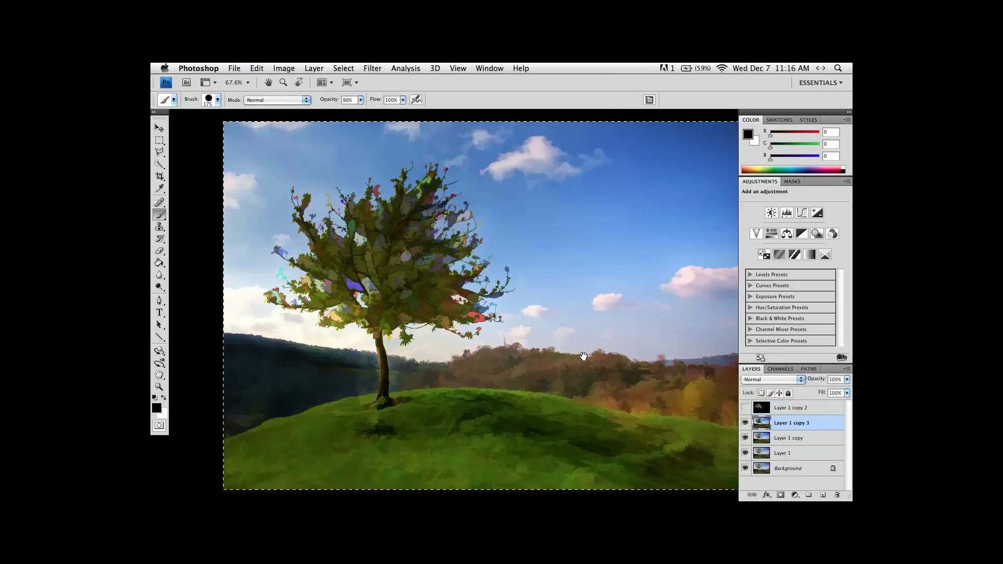
{"action": "left_click_drag", "start_coordinate": [583, 356], "coordinate": [545, 358]}
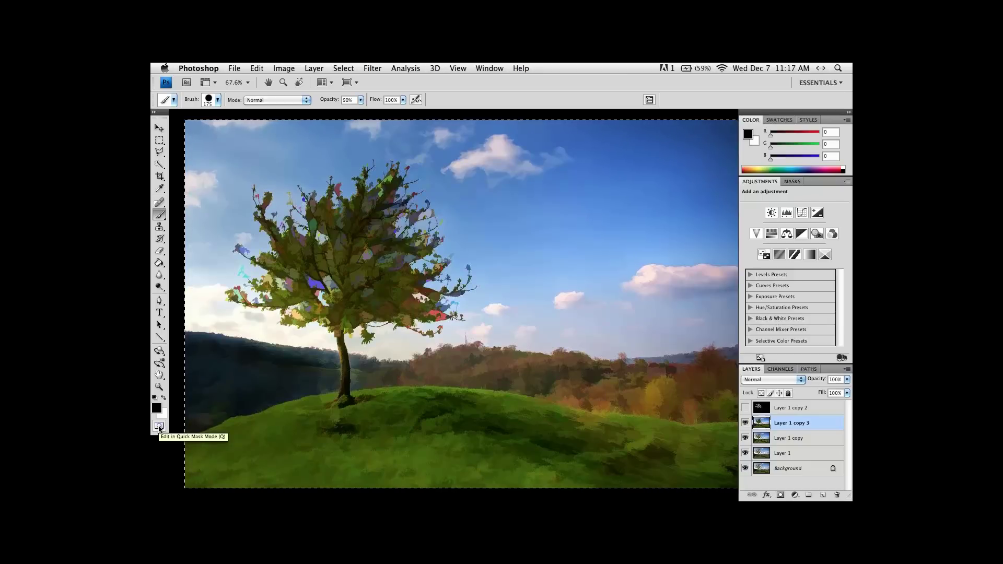
{"action": "left_click", "coordinate": [159, 426]}
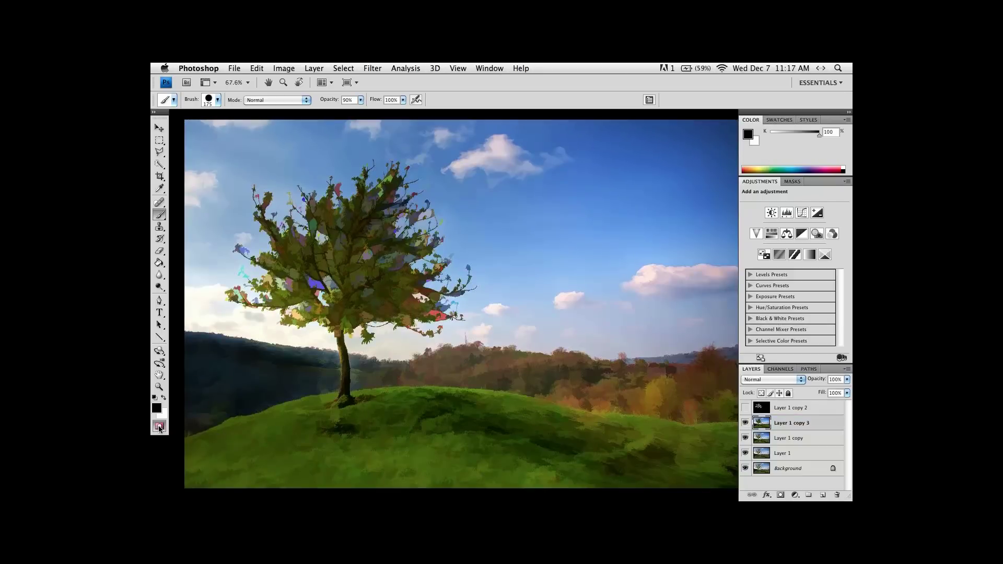
{"action": "left_click", "coordinate": [256, 68]}
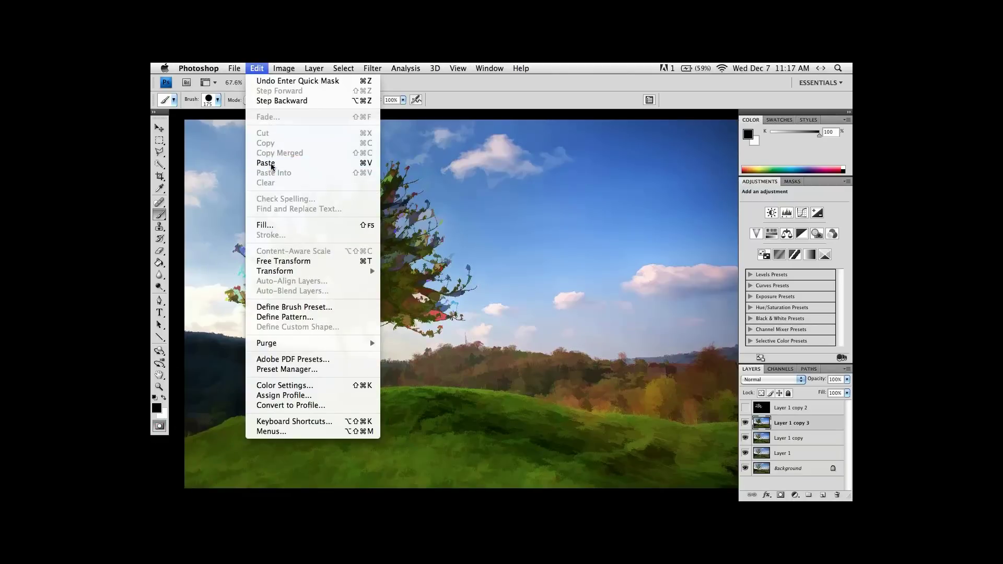
{"action": "left_click", "coordinate": [271, 167]}
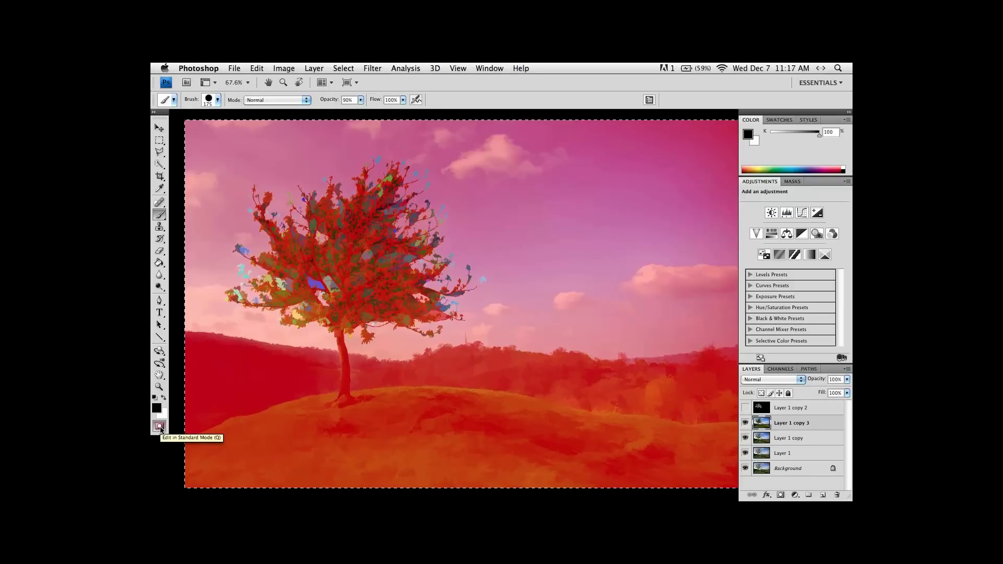
{"action": "left_click", "coordinate": [160, 427]}
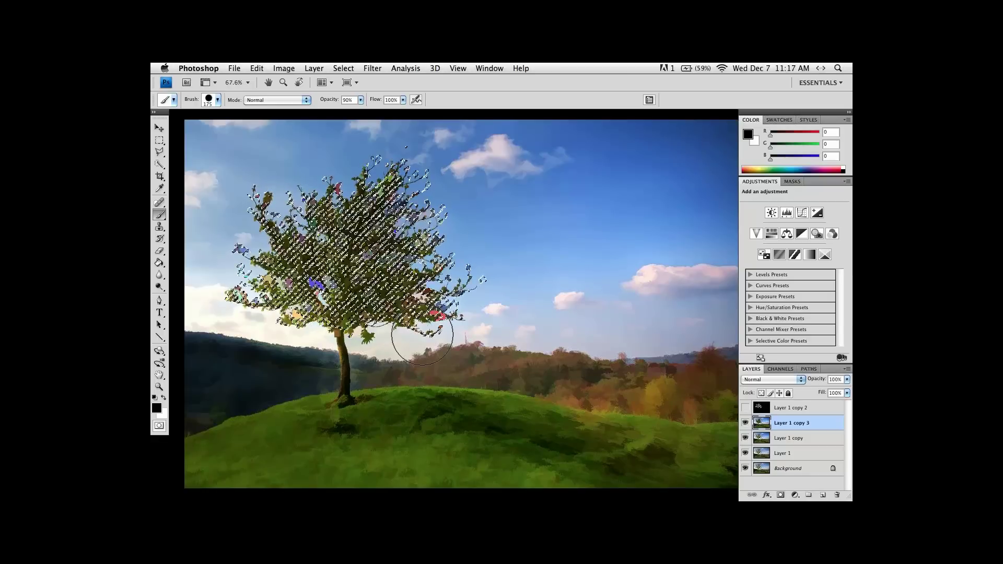
- Delete the selected foliage areas from Layer 1 copy 3 and clear the selection
{"action": "left_click", "coordinate": [350, 67]}
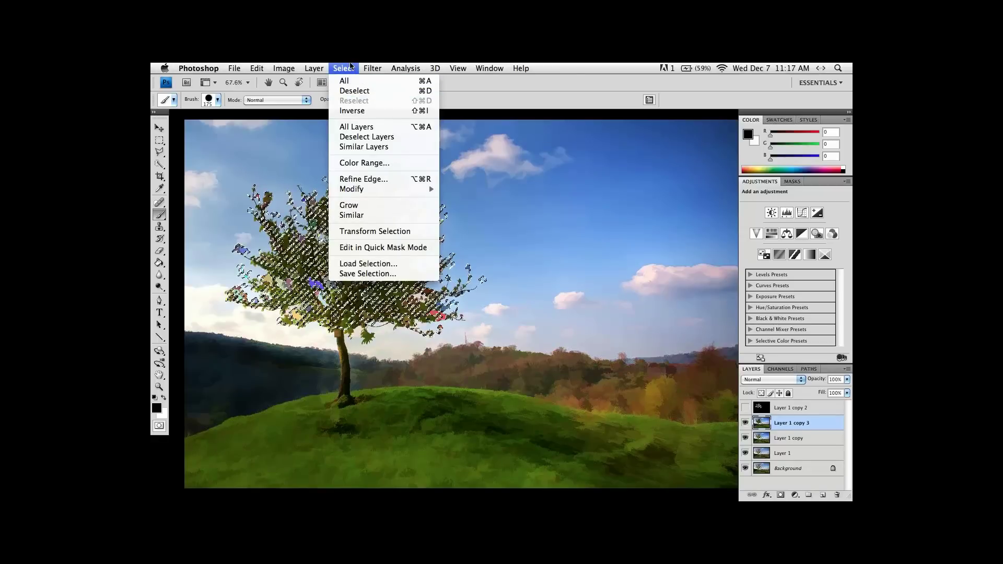
{"action": "left_click", "coordinate": [350, 67]}
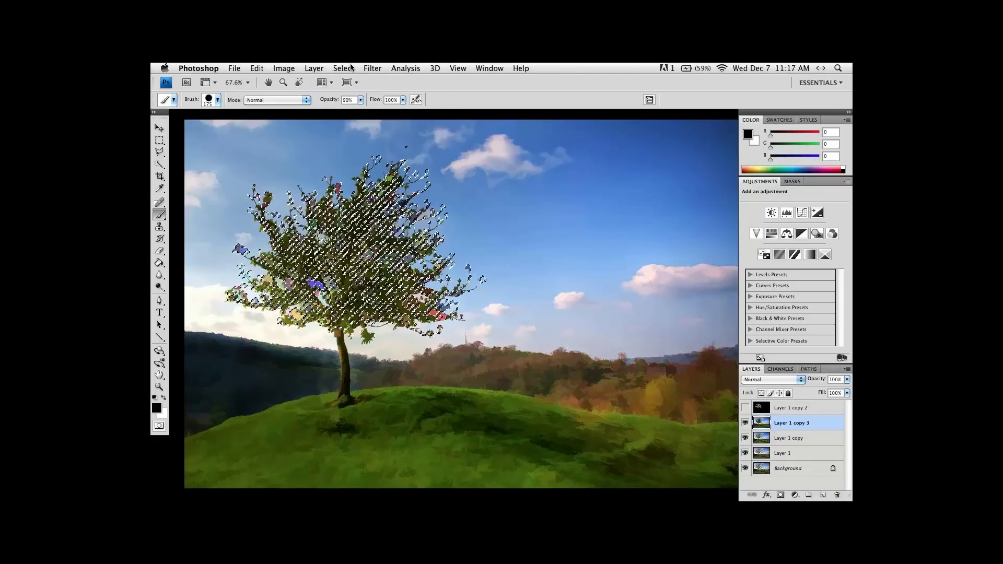
{"action": "key", "text": "super+d"}
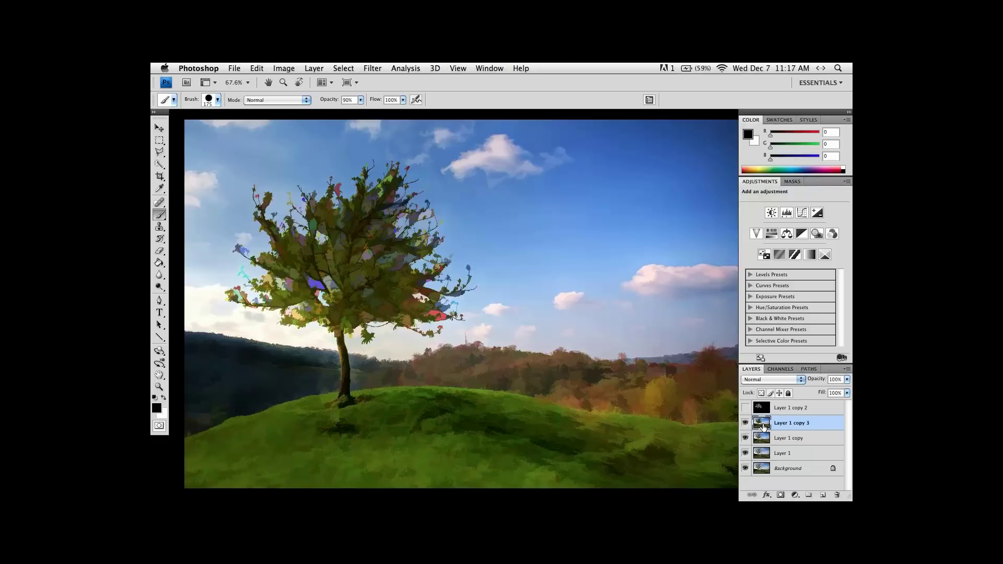
{"action": "key", "text": "super+z"}
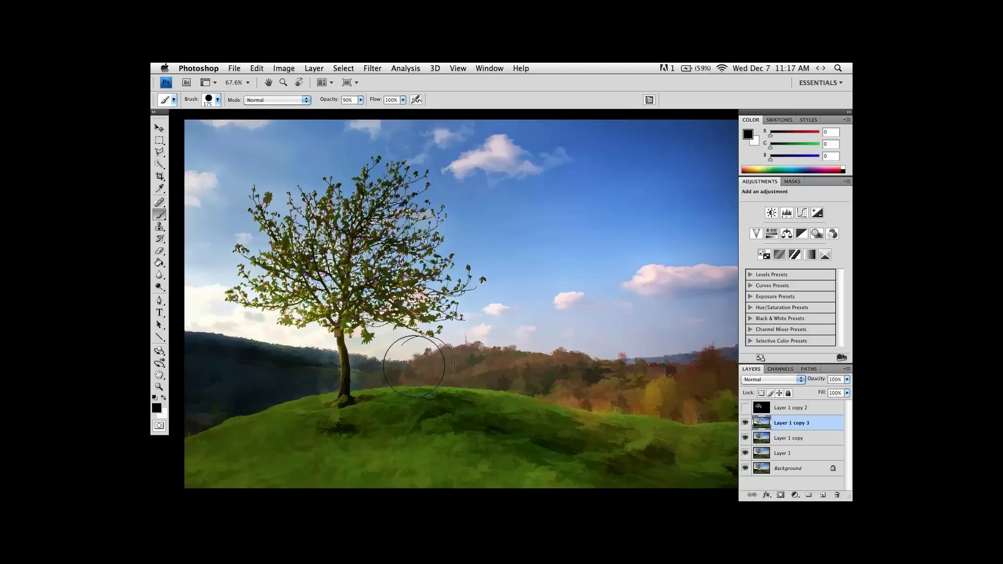
- Hide all layers beneath Layer 1 copy 3 and examine the transparent gaps in the foliage up close
{"action": "left_click_drag", "start_coordinate": [745, 437], "coordinate": [745, 472]}
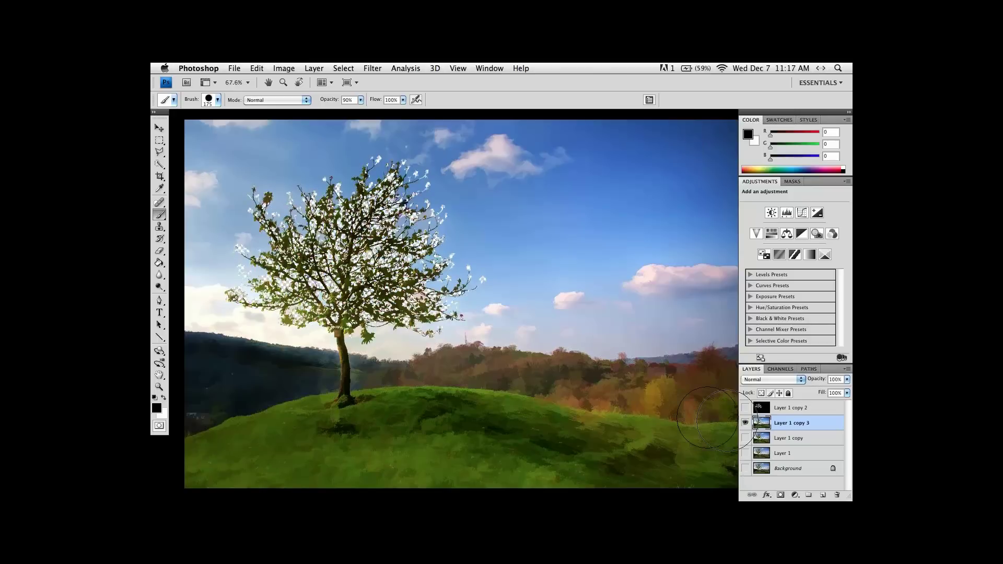
{"action": "key", "text": "v"}
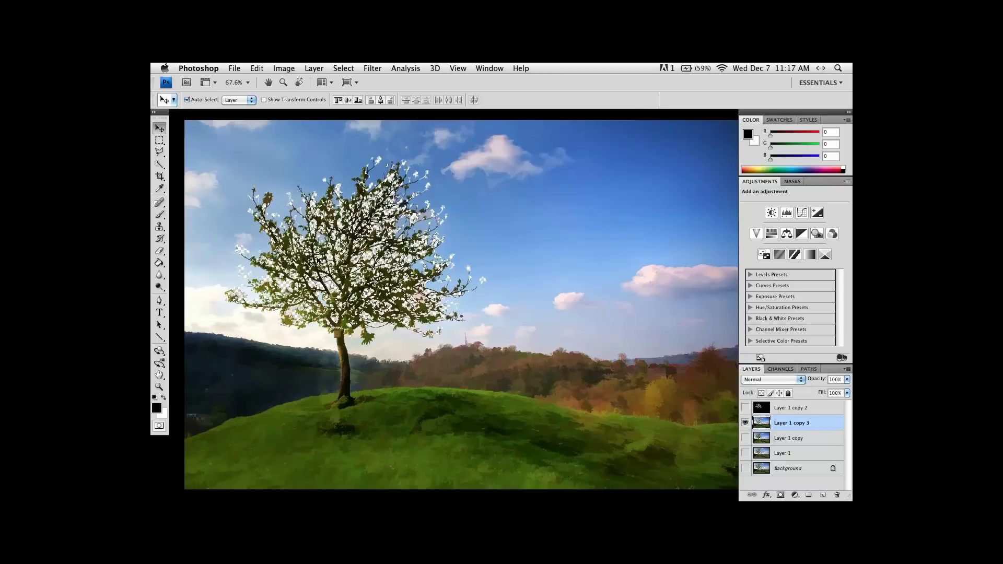
{"action": "key", "text": "super+alt+0"}
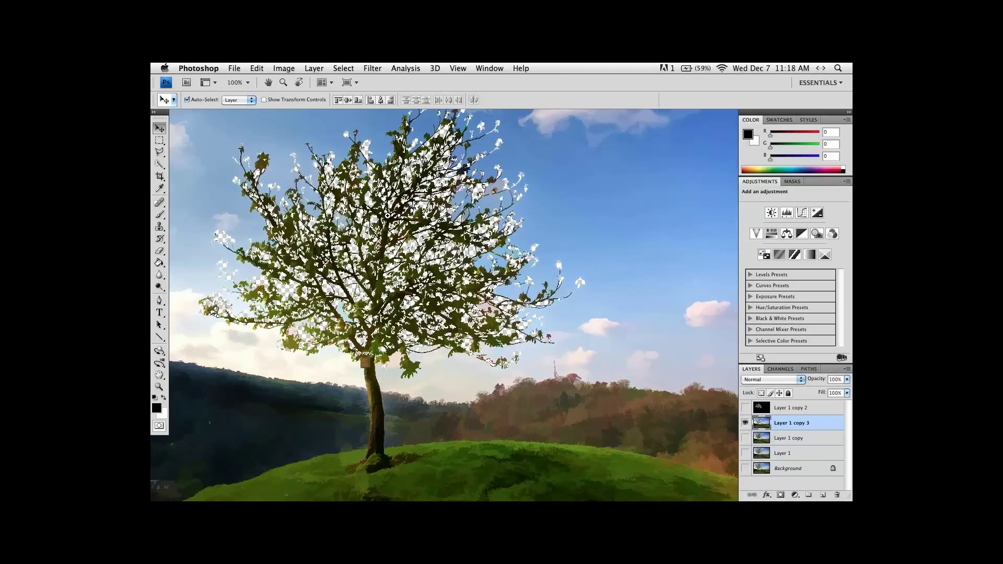
{"action": "key", "text": "super+equal"}
{"action": "key", "text": "super+equal"}
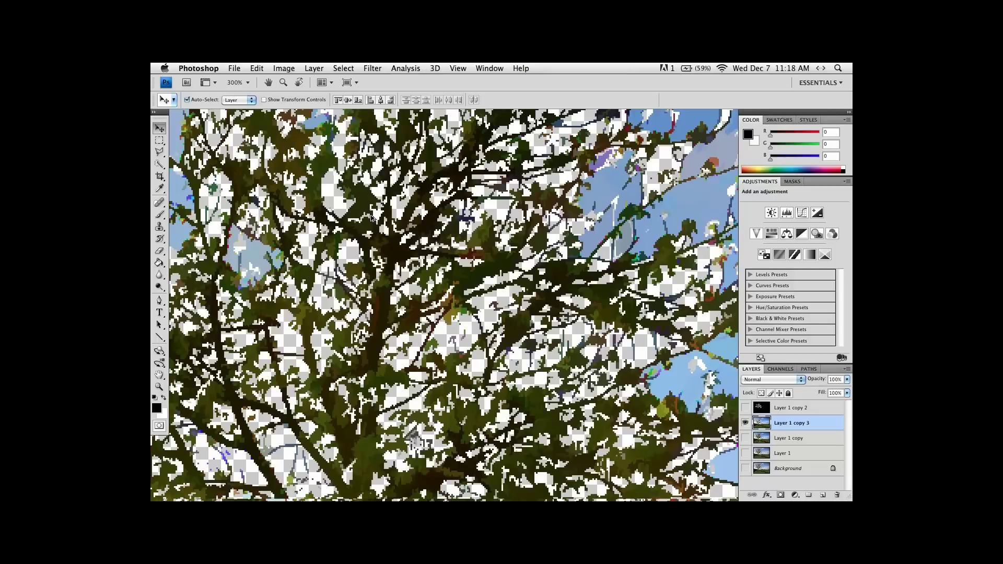
{"action": "key", "text": "super+minus"}
{"action": "key", "text": "super+minus"}
{"action": "scroll", "coordinate": [373, 219], "scroll_direction": "down", "scroll_amount": 2}
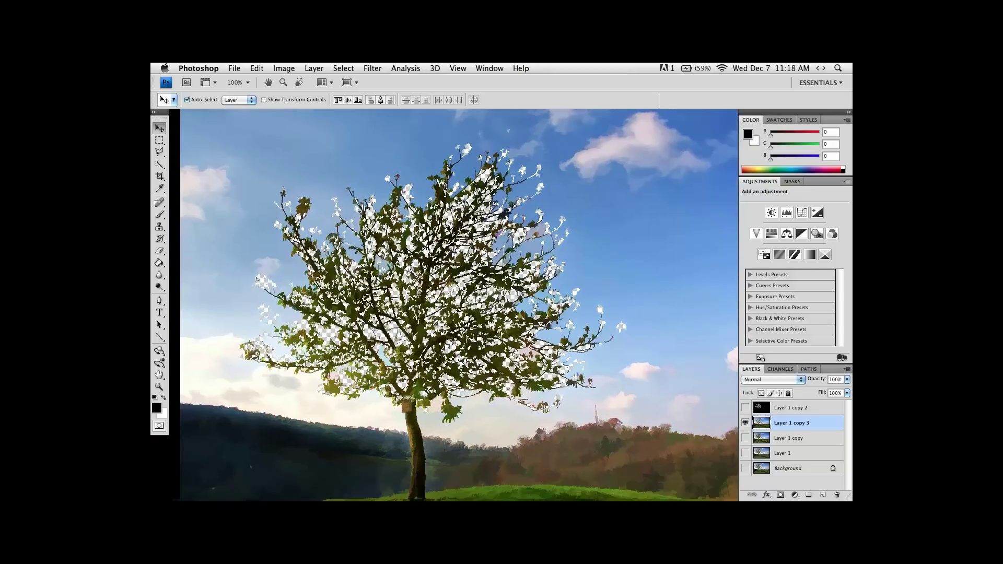
- Show Layer 1 copy beneath the cut-out Layer 1 copy 3 and view the whole image
{"action": "scroll", "coordinate": [420, 242], "scroll_direction": "down", "scroll_amount": 2}
{"action": "left_click", "coordinate": [746, 439]}
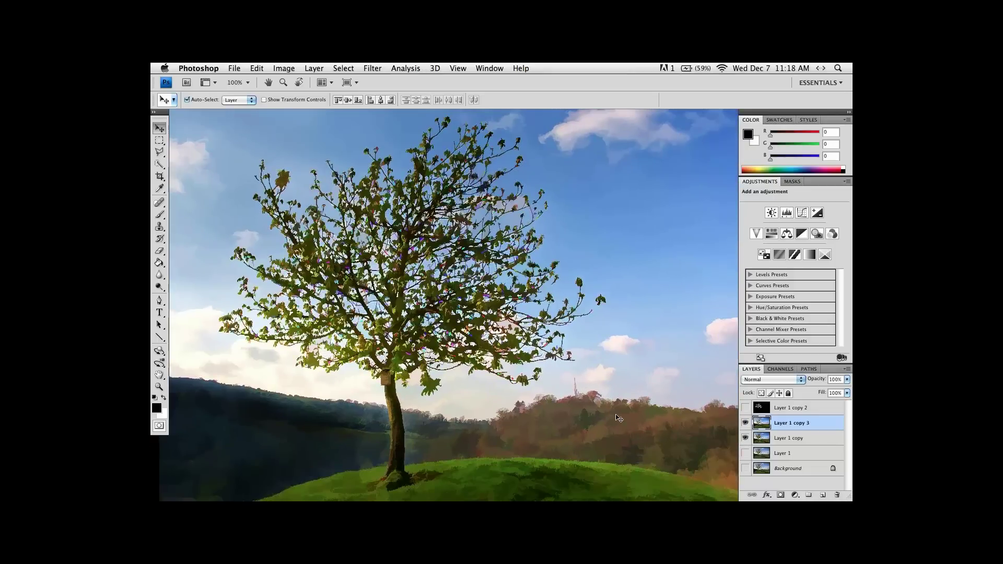
{"action": "key", "text": "super+0"}
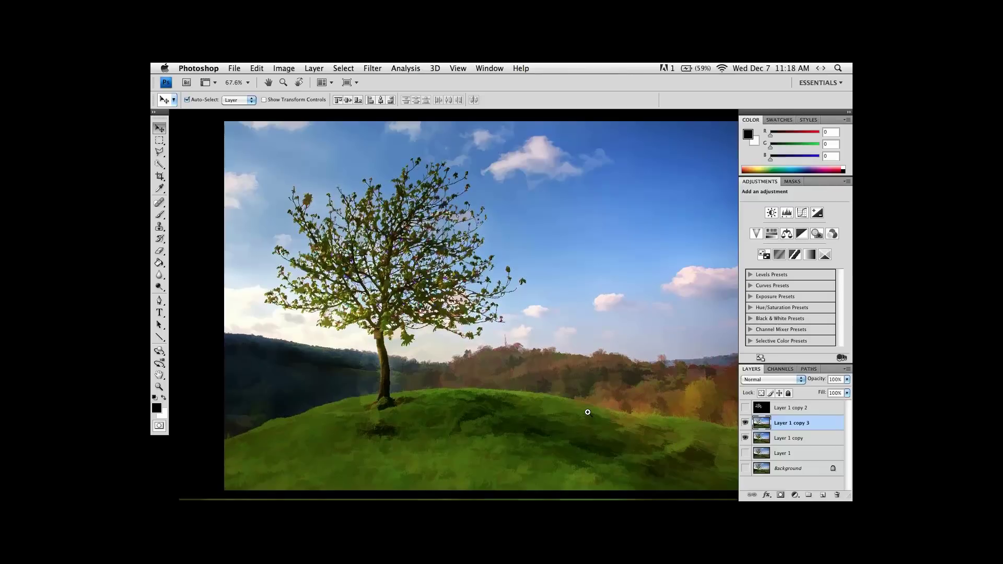
- Examine the painted hills, grass, trunk and lower foliage at 200% magnification
{"action": "scroll", "coordinate": [588, 412], "scroll_direction": "up", "scroll_amount": 2}
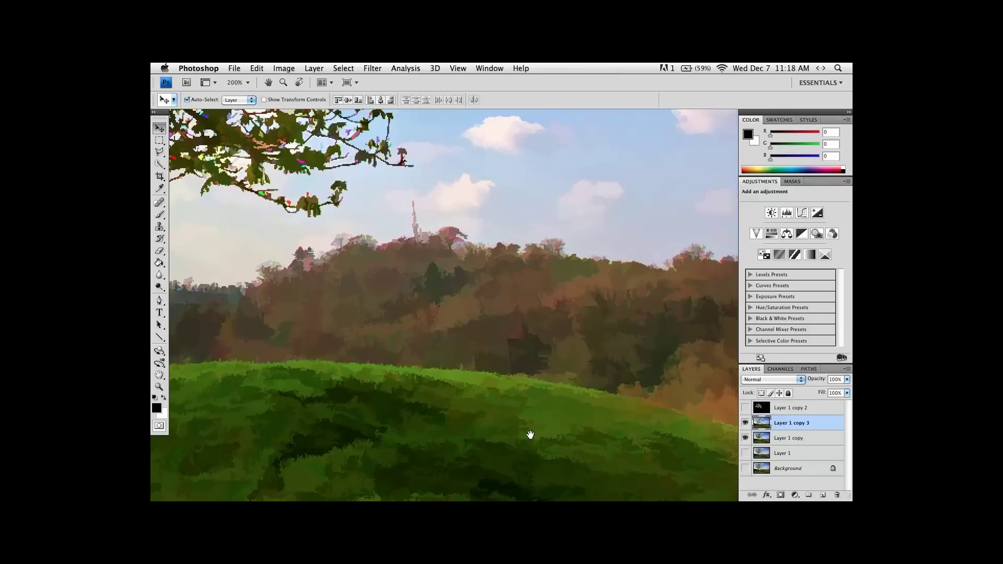
{"action": "left_click_drag", "start_coordinate": [531, 435], "coordinate": [507, 351]}
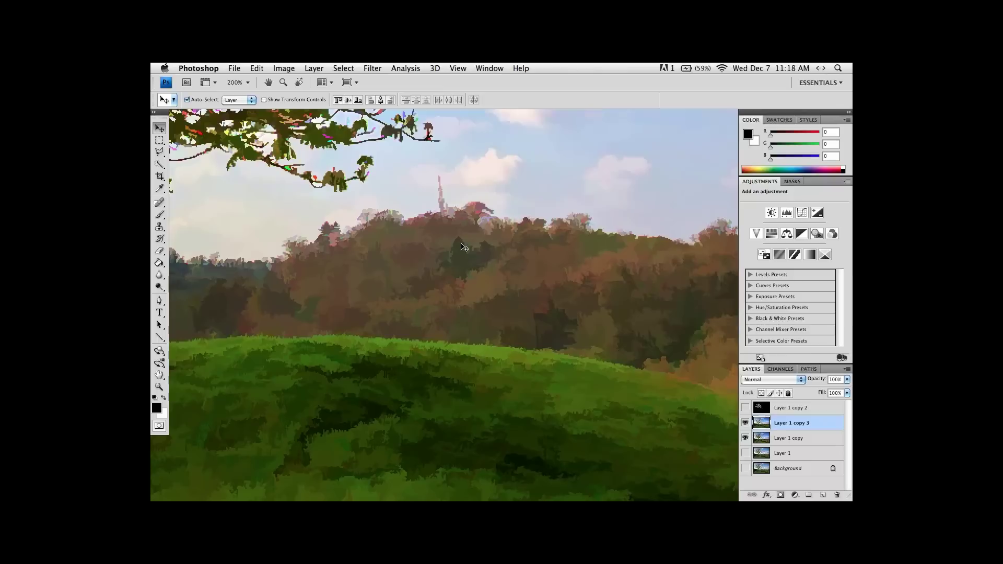
{"action": "left_click_drag", "start_coordinate": [519, 266], "coordinate": [451, 278]}
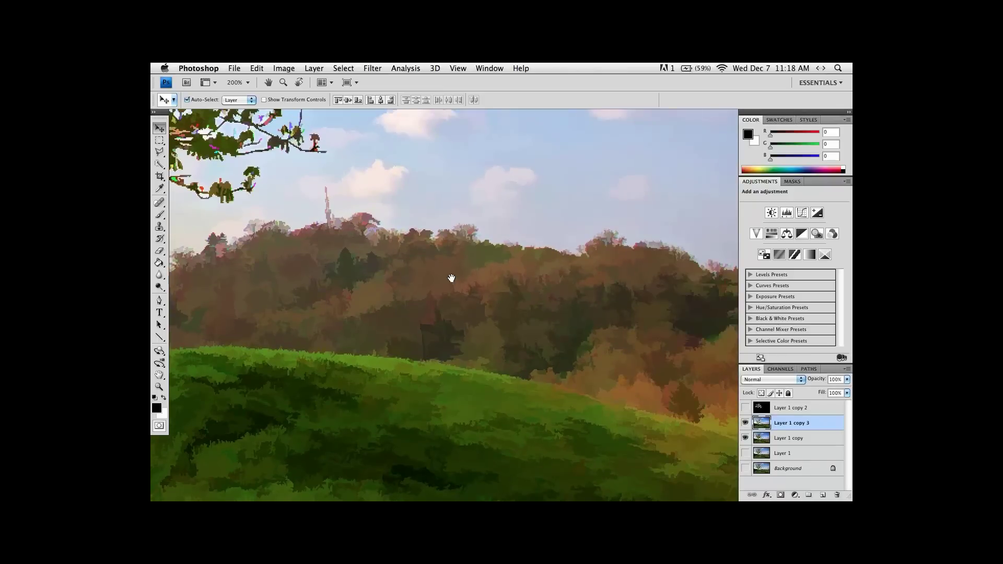
{"action": "scroll", "coordinate": [549, 308], "scroll_direction": "right", "scroll_amount": 8}
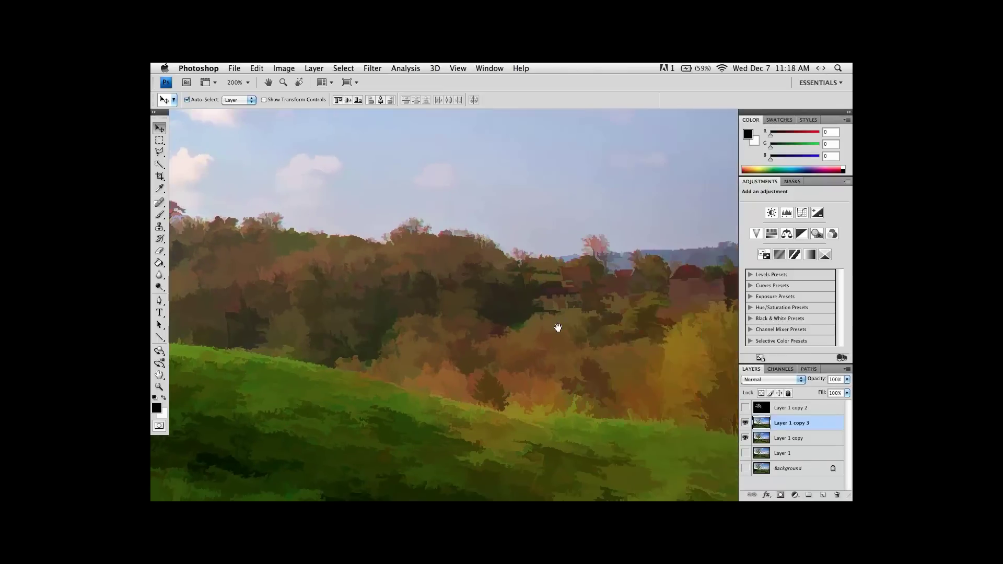
{"action": "scroll", "coordinate": [575, 342], "scroll_direction": "down", "scroll_amount": 3}
{"action": "scroll", "coordinate": [501, 288], "scroll_direction": "left", "scroll_amount": 8}
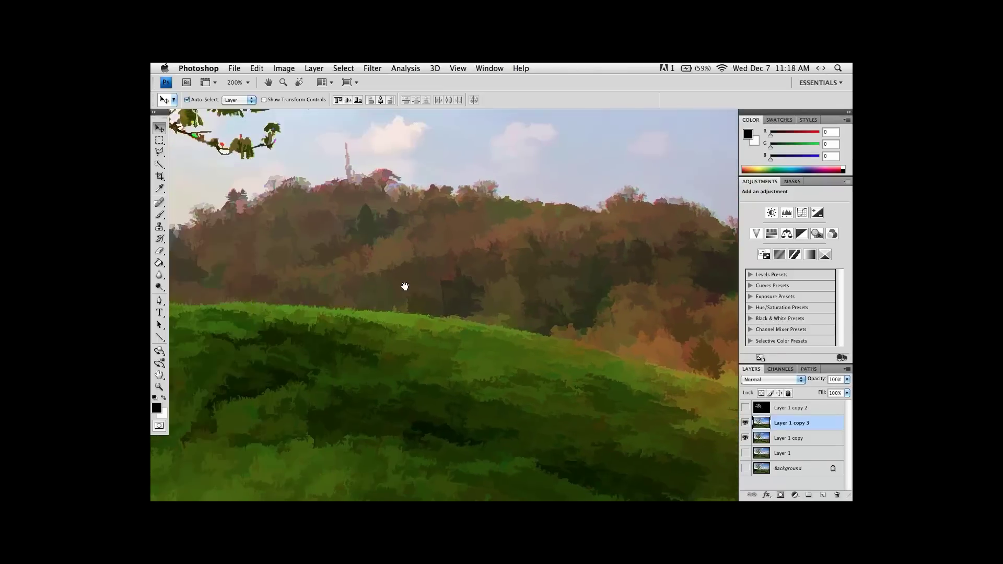
{"action": "scroll", "coordinate": [405, 286], "scroll_direction": "down", "scroll_amount": 3}
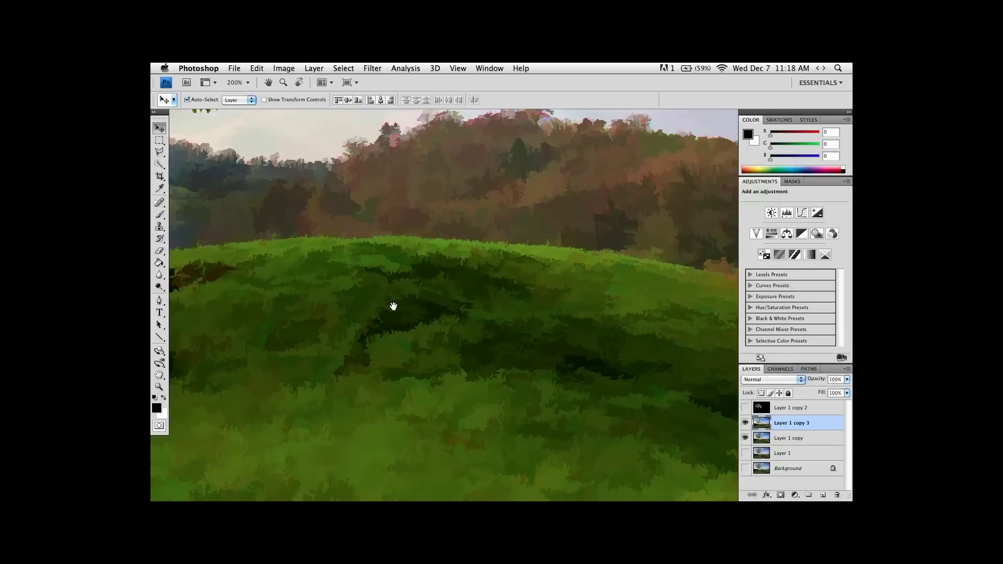
{"action": "scroll", "coordinate": [386, 296], "scroll_direction": "up", "scroll_amount": 1}
{"action": "scroll", "coordinate": [386, 297], "scroll_direction": "left", "scroll_amount": 1}
{"action": "scroll", "coordinate": [379, 287], "scroll_direction": "up", "scroll_amount": 3}
{"action": "scroll", "coordinate": [381, 288], "scroll_direction": "left", "scroll_amount": 6}
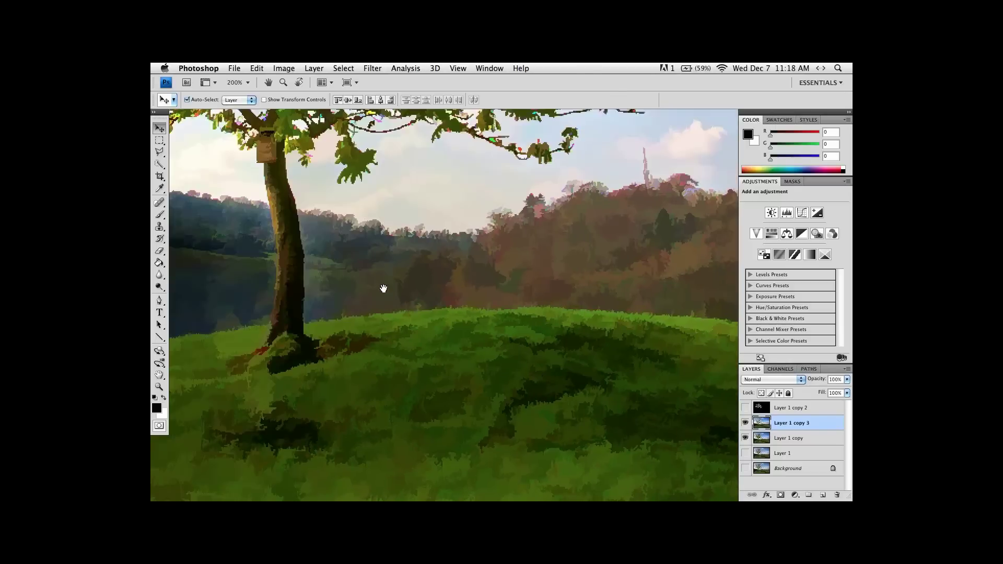
{"action": "scroll", "coordinate": [383, 288], "scroll_direction": "up", "scroll_amount": 4}
{"action": "scroll", "coordinate": [384, 289], "scroll_direction": "left", "scroll_amount": 7}
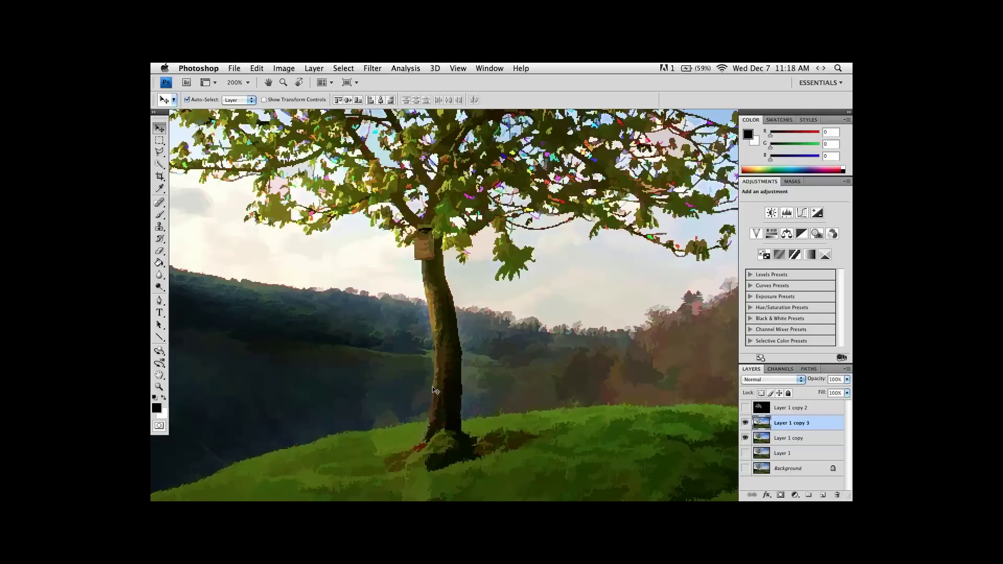
- Show the Background layer and merge Layer 1 copy 3 with Layer 1 copy into one layer
{"action": "left_click_drag", "start_coordinate": [533, 272], "coordinate": [520, 303]}
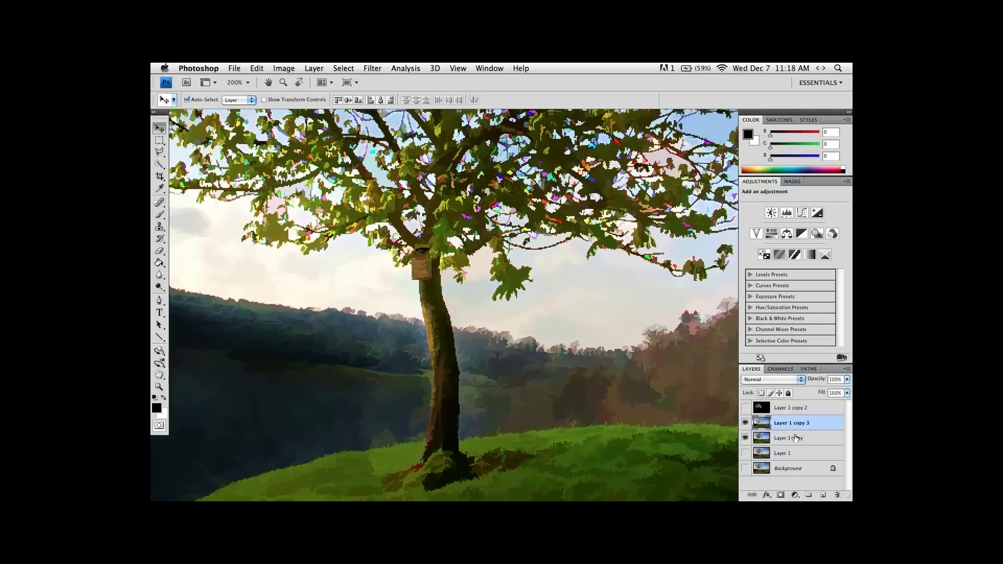
{"action": "left_click", "coordinate": [745, 438]}
{"action": "left_click", "coordinate": [745, 468]}
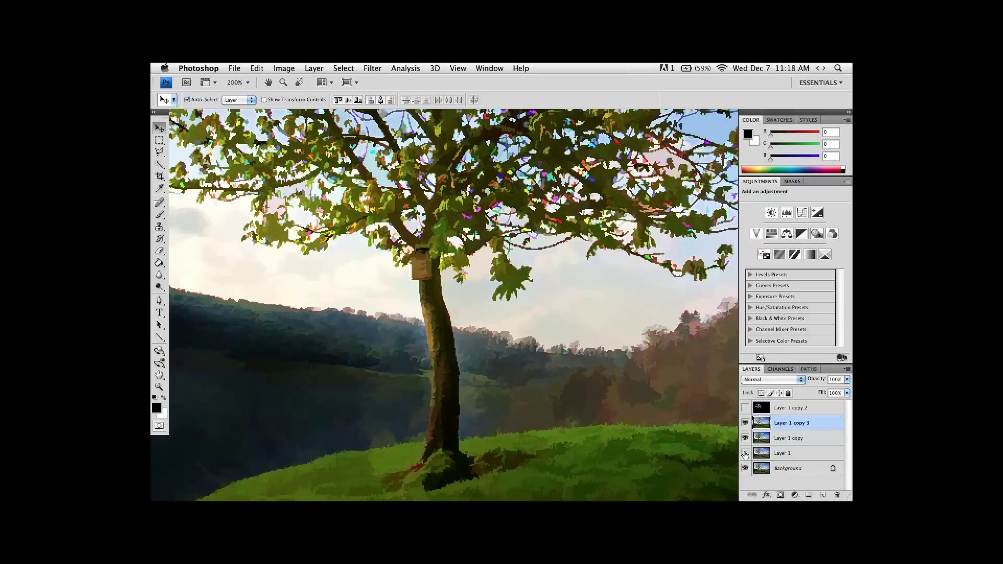
{"action": "left_click", "coordinate": [745, 423]}
{"action": "left_click", "coordinate": [745, 438]}
{"action": "left_click", "coordinate": [796, 439], "text": "shift"}
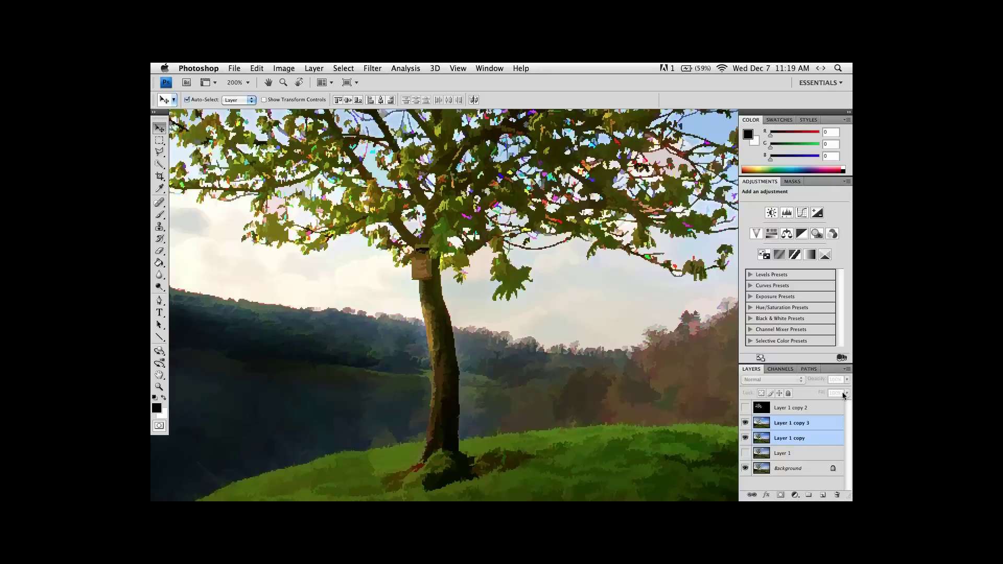
{"action": "left_click", "coordinate": [847, 369]}
{"action": "left_click", "coordinate": [780, 297]}
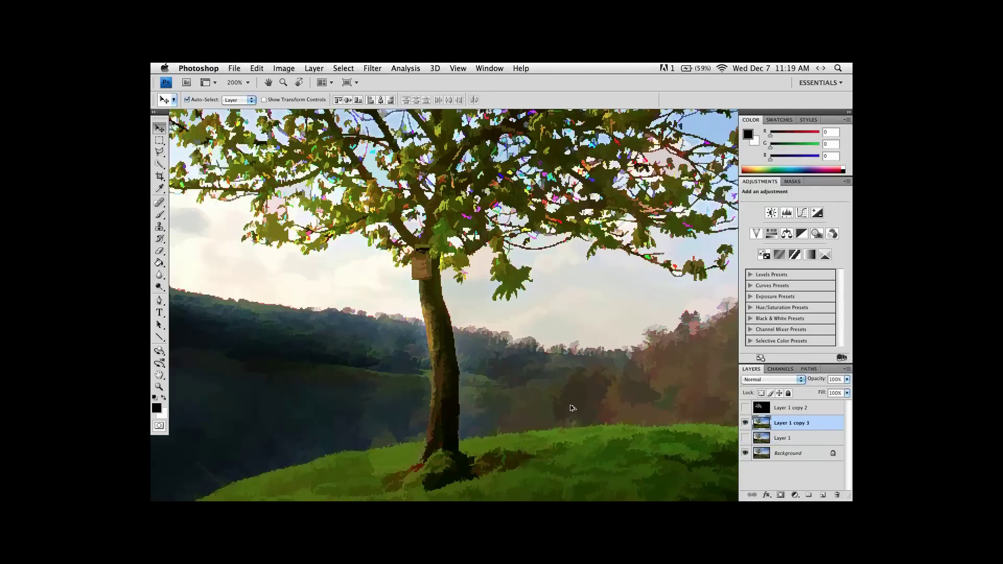
- Duplicate the merged Layer 1 copy 3 directly above itself
{"action": "key", "text": "ctrl+0"}
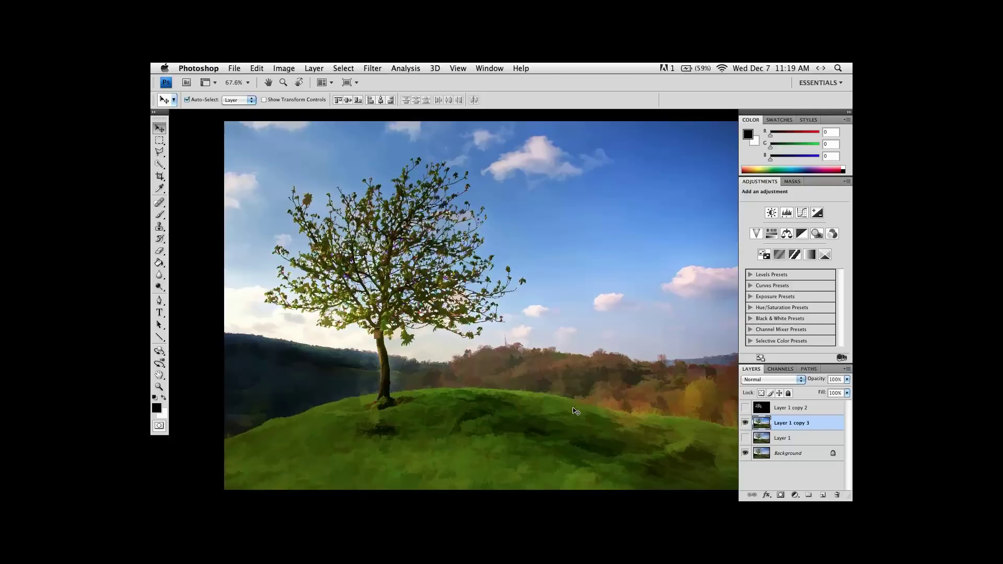
{"action": "left_click_drag", "start_coordinate": [564, 382], "coordinate": [553, 357]}
{"action": "scroll", "coordinate": [553, 358], "scroll_direction": "right", "scroll_amount": 2}
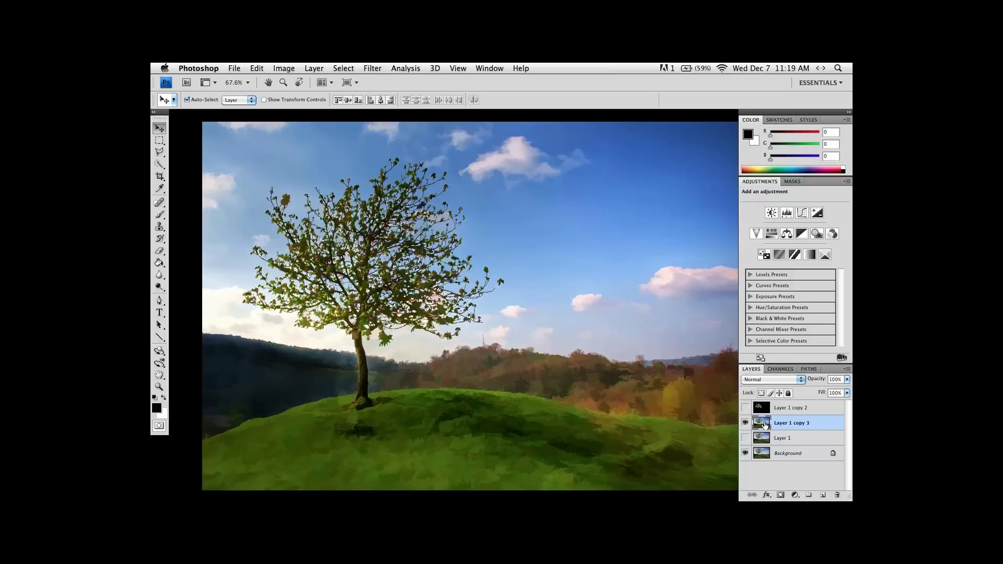
{"action": "key", "text": "super+alt+shift+n"}
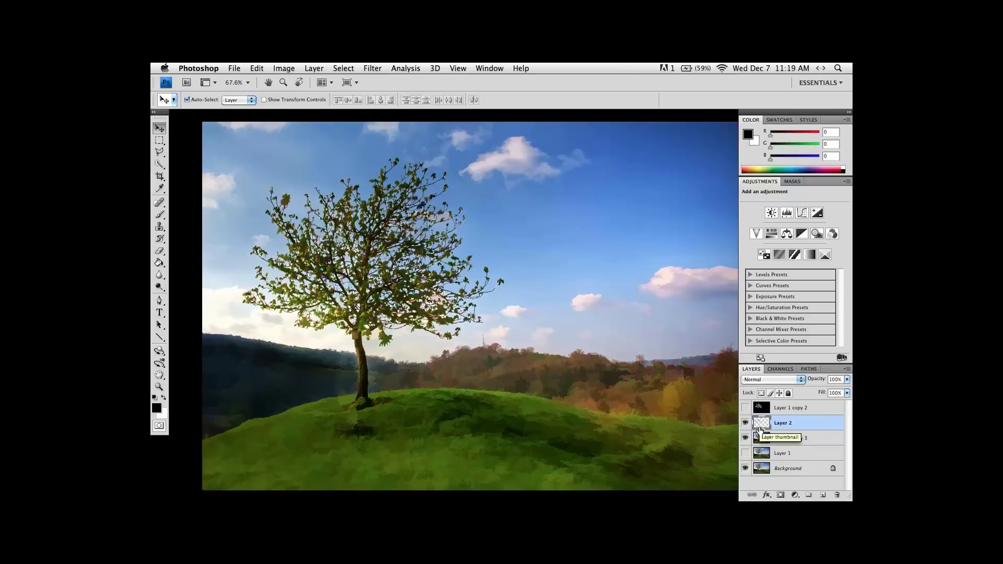
{"action": "key", "text": "super+z"}
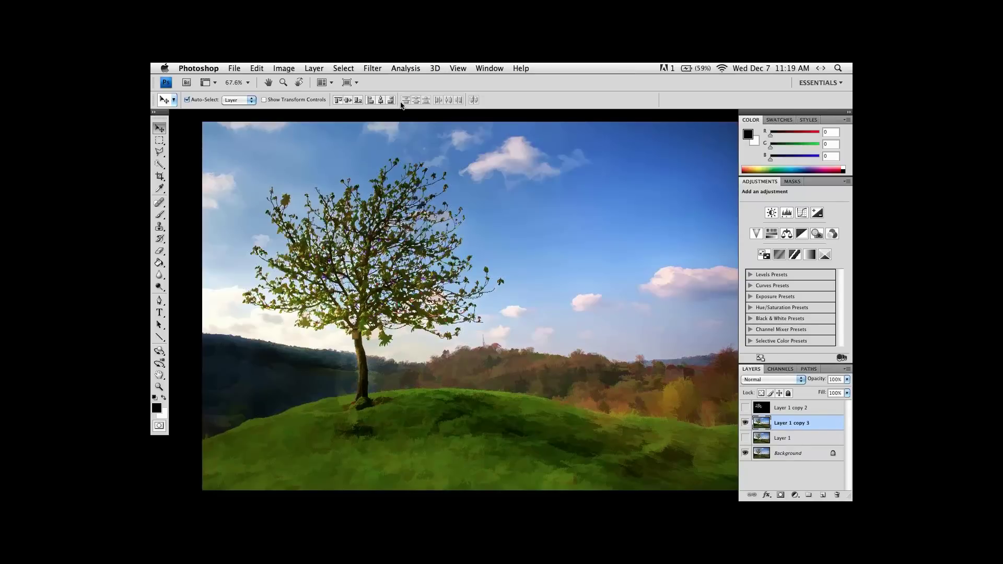
{"action": "left_click", "coordinate": [339, 69]}
{"action": "left_click", "coordinate": [347, 92]}
{"action": "key", "text": "super+j"}
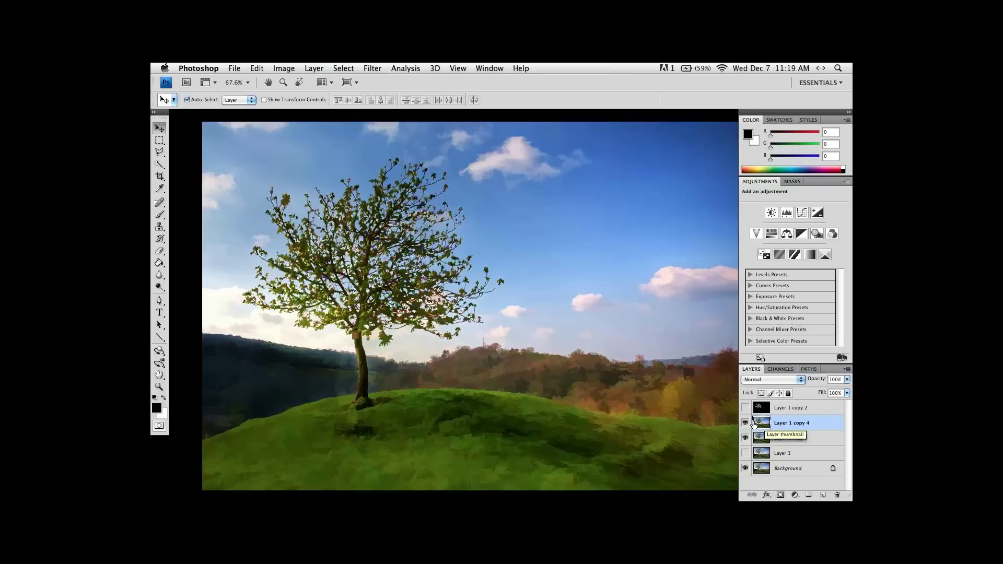
- Open the Topaz Detail 2 filter on Layer 1 copy 4 and reset all of its settings
{"action": "left_click", "coordinate": [374, 69]}
{"action": "mouse_move", "coordinate": [422, 296]}
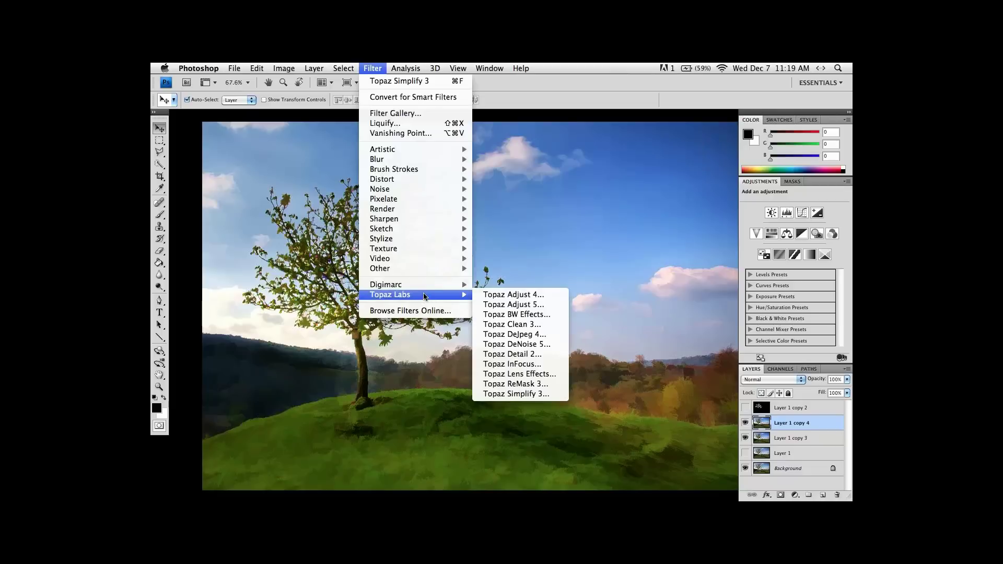
{"action": "left_click", "coordinate": [517, 355]}
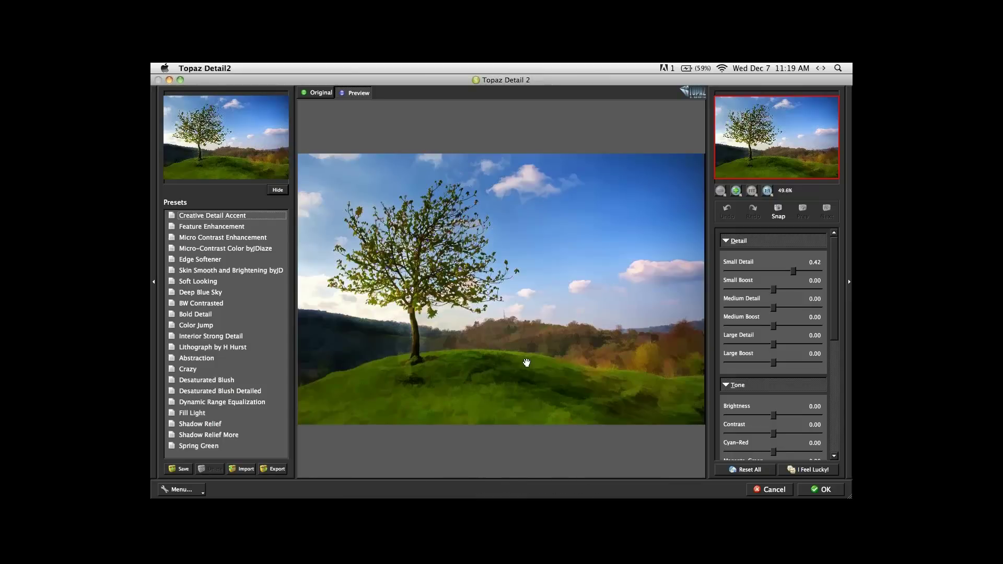
{"action": "left_click", "coordinate": [747, 469]}
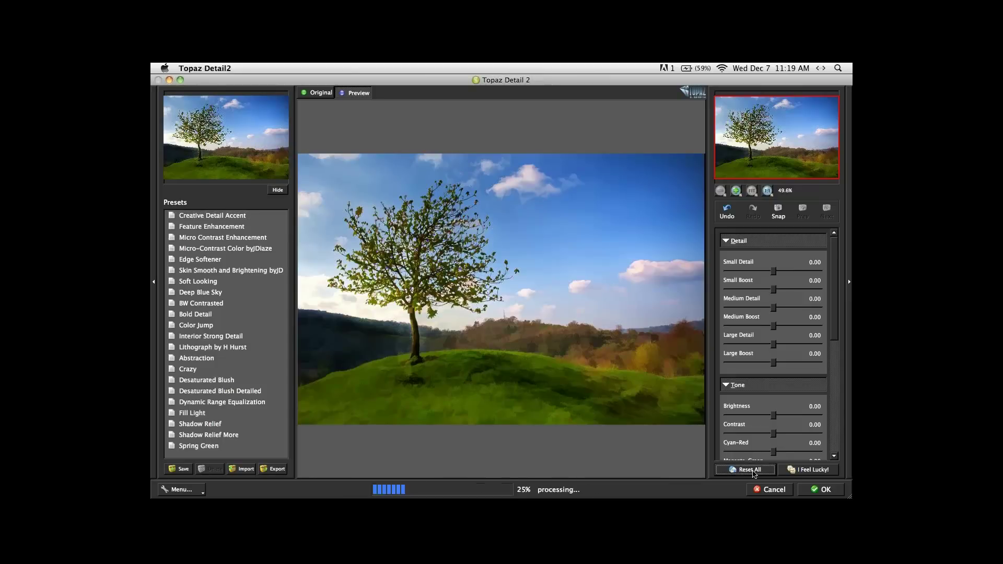
- Hide the presets, enlarge the preview to 100% and set Small Detail to 0.58
{"action": "left_click", "coordinate": [153, 282]}
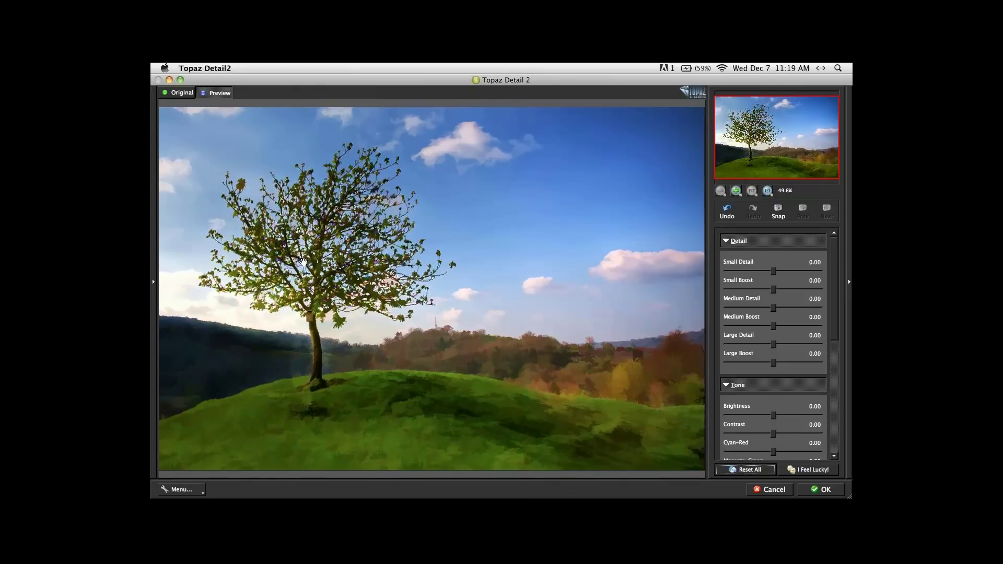
{"action": "left_click", "coordinate": [303, 261]}
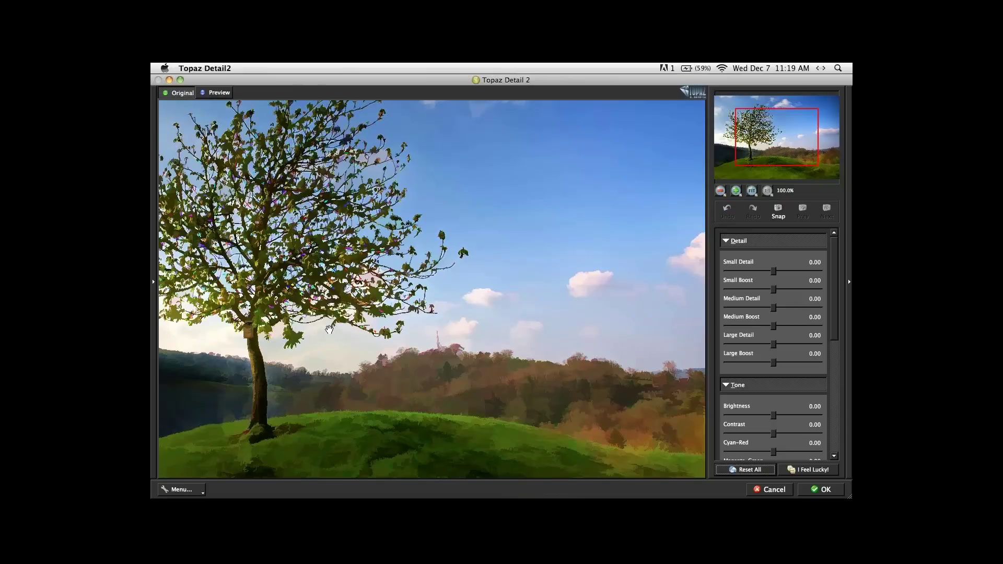
{"action": "left_click_drag", "start_coordinate": [329, 329], "coordinate": [384, 189]}
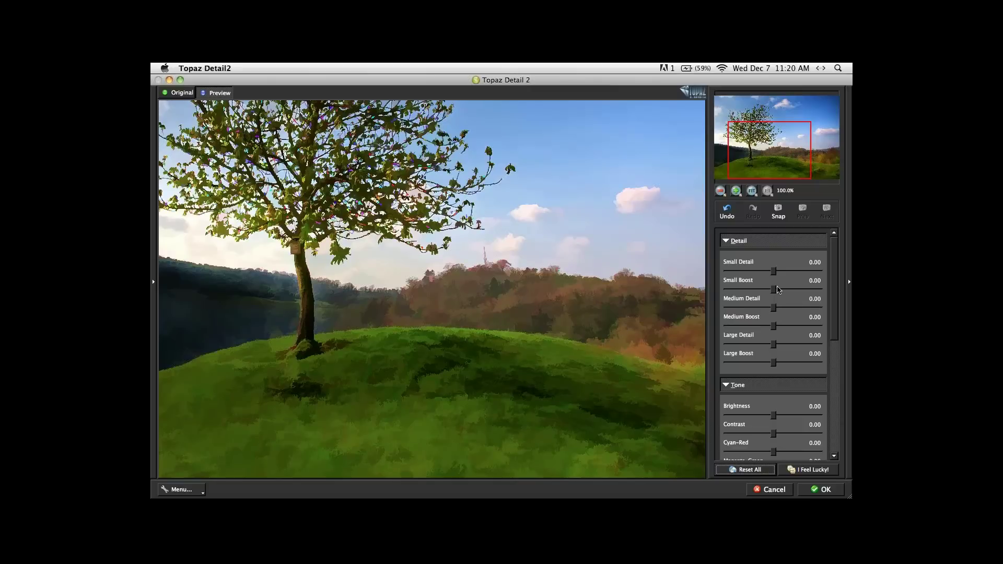
{"action": "left_click_drag", "start_coordinate": [774, 271], "coordinate": [800, 276]}
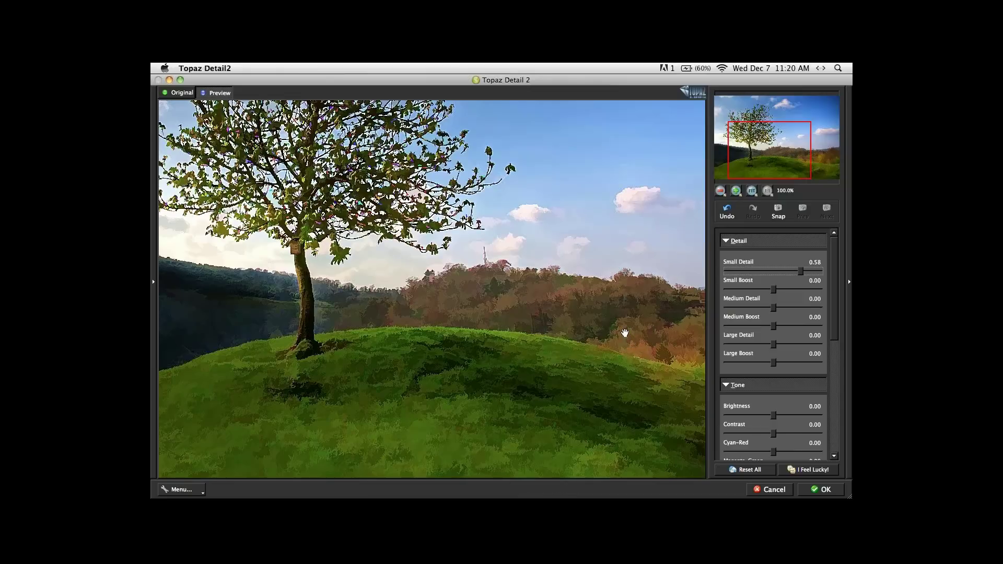
- Compare the hills, clouds and grass with the original, set Small Detail to 0.68 and apply the Topaz Detail 2 filter
{"action": "left_click", "coordinate": [606, 313]}
{"action": "left_click", "coordinate": [540, 350]}
{"action": "left_click_drag", "start_coordinate": [610, 226], "coordinate": [457, 260]}
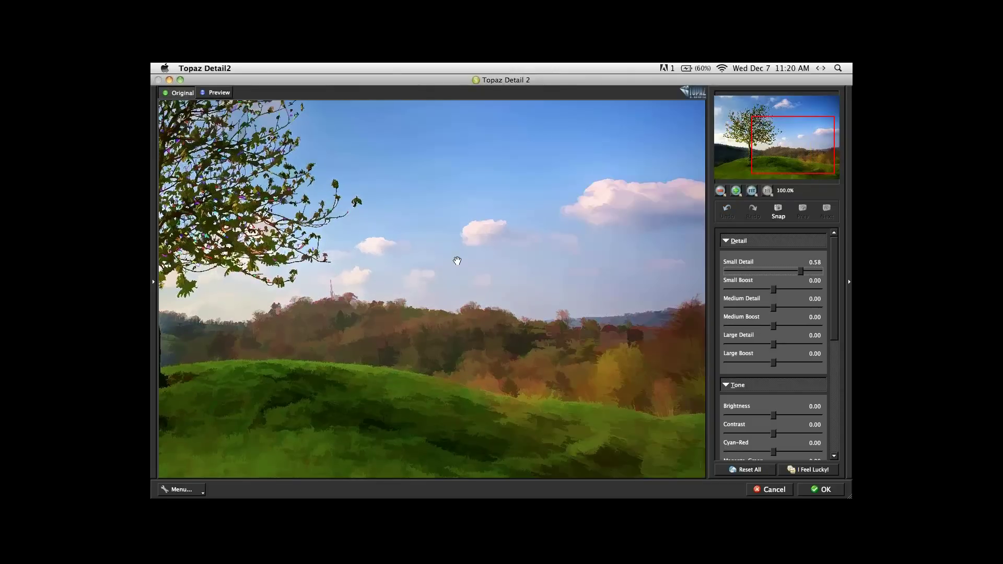
{"action": "left_click_drag", "start_coordinate": [634, 251], "coordinate": [601, 263]}
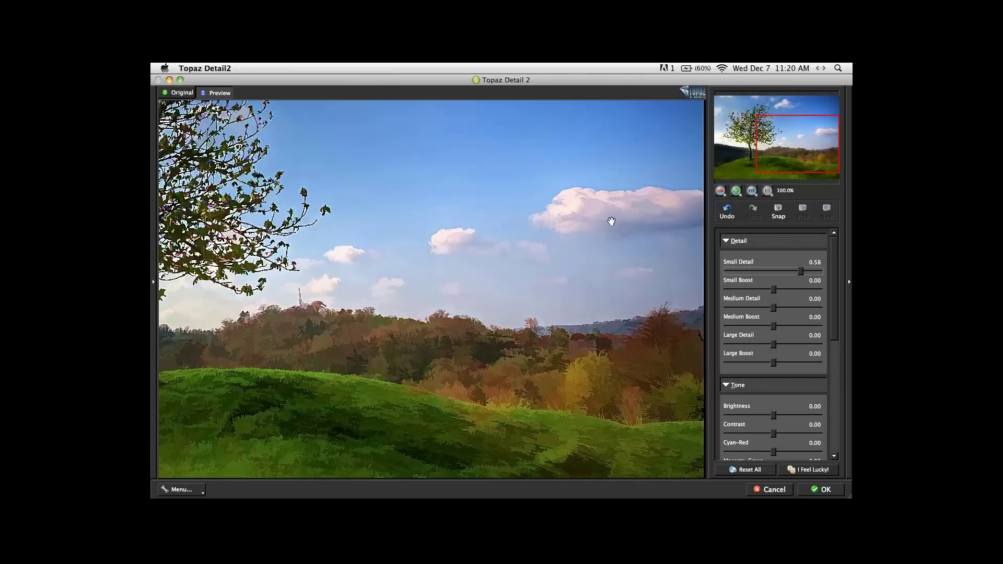
{"action": "left_click", "coordinate": [557, 386]}
{"action": "left_click_drag", "start_coordinate": [557, 387], "coordinate": [552, 308]}
{"action": "key", "text": "Right"}
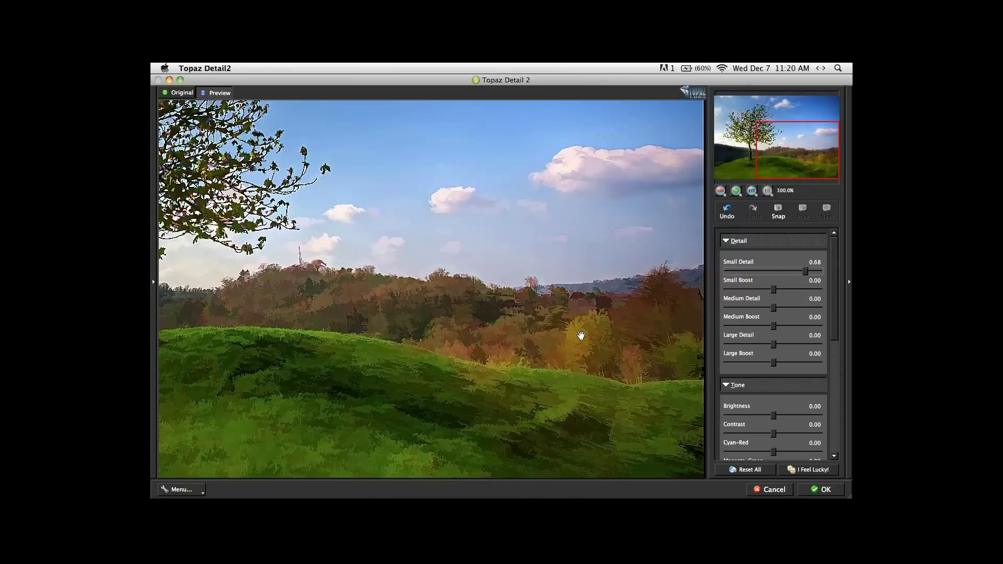
{"action": "left_click", "coordinate": [820, 490]}
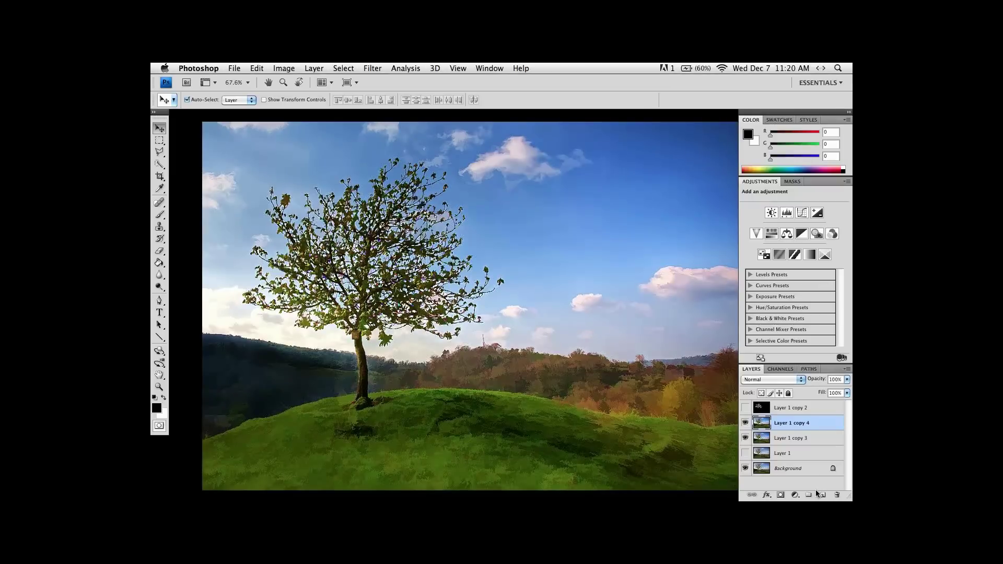
- Duplicate the detail-enhanced Layer 1 copy 4 and open the Emboss filter on the duplicate
{"action": "left_click_drag", "start_coordinate": [600, 385], "coordinate": [566, 386]}
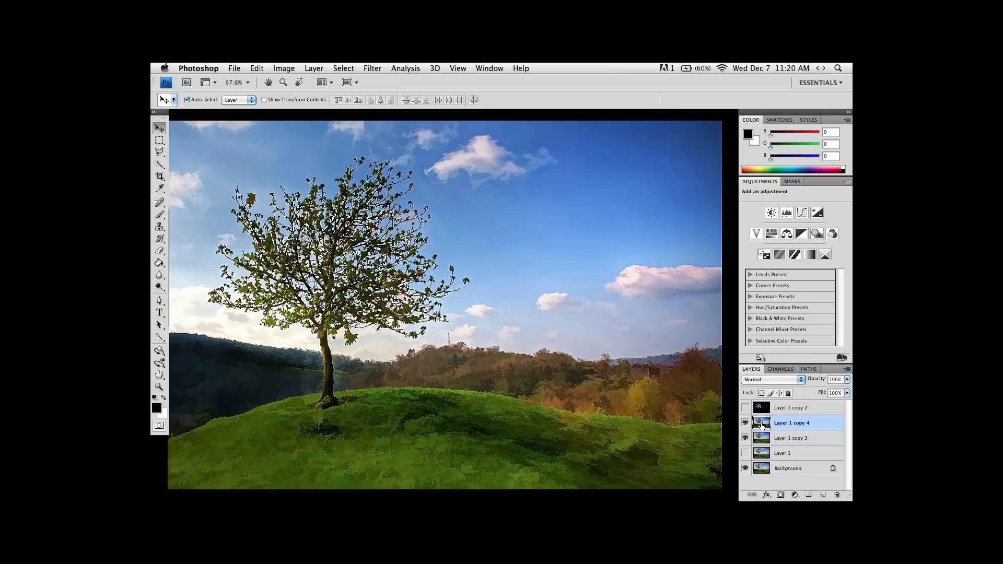
{"action": "key", "text": "super+j"}
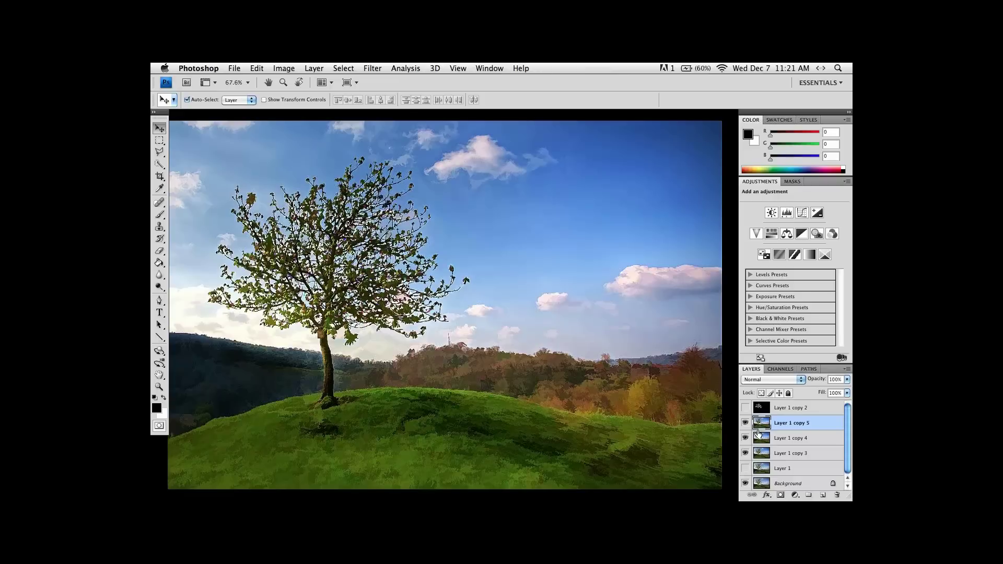
{"action": "left_click", "coordinate": [376, 67]}
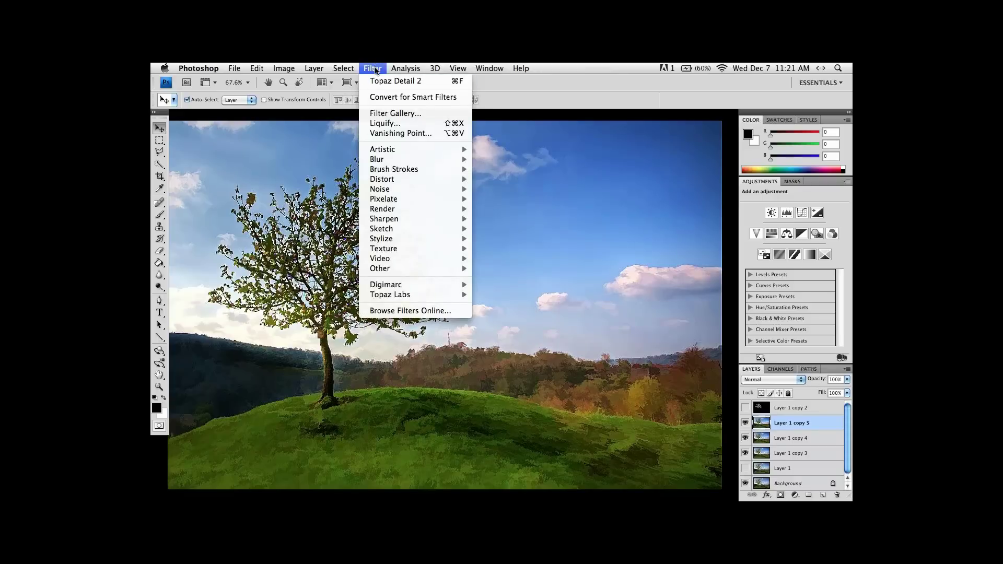
{"action": "mouse_move", "coordinate": [400, 231]}
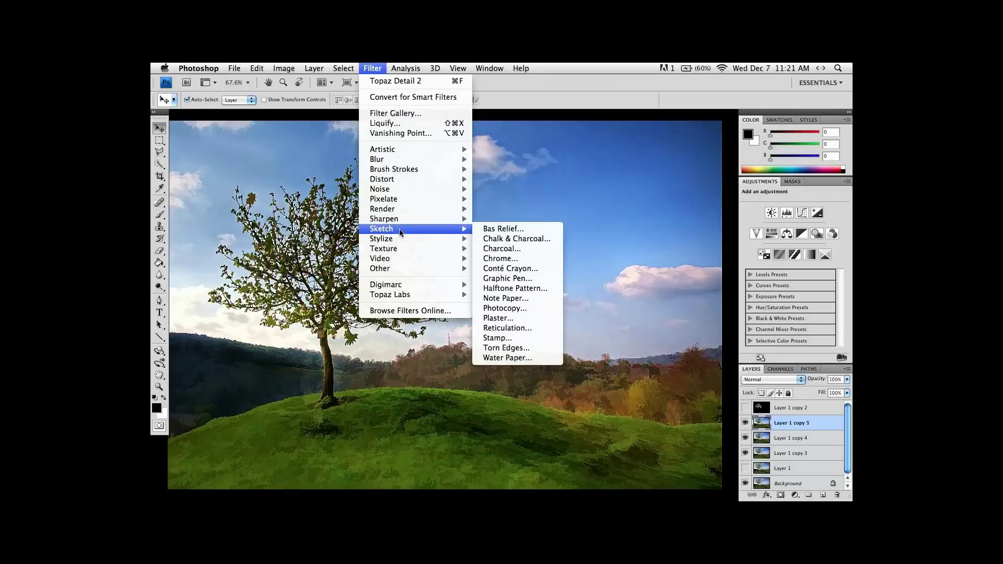
{"action": "left_click", "coordinate": [508, 250]}
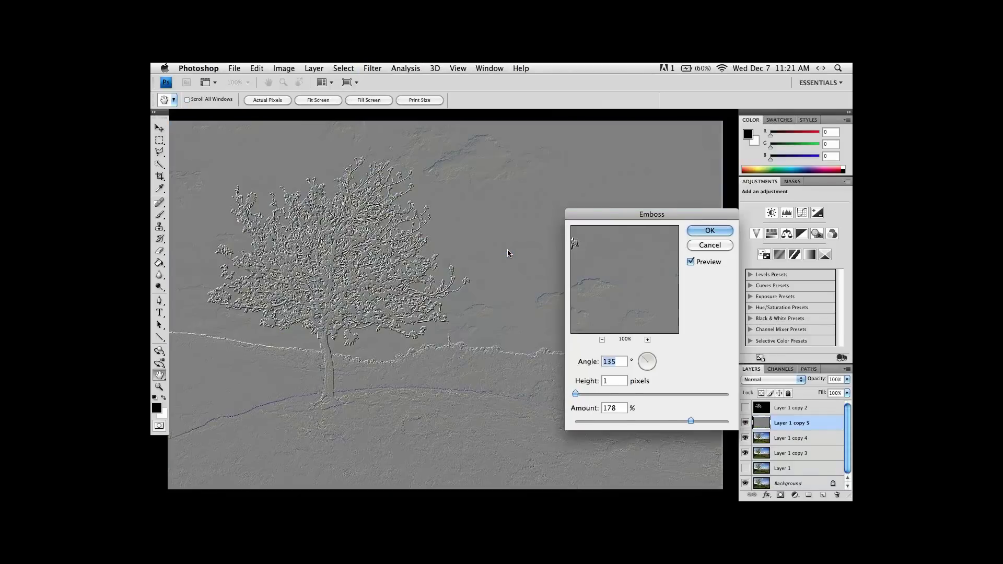
- Try an Emboss height of 6 pixels, return it to 1 pixel and apply the filter with the amount at 178%
{"action": "left_click_drag", "start_coordinate": [643, 214], "coordinate": [721, 176]}
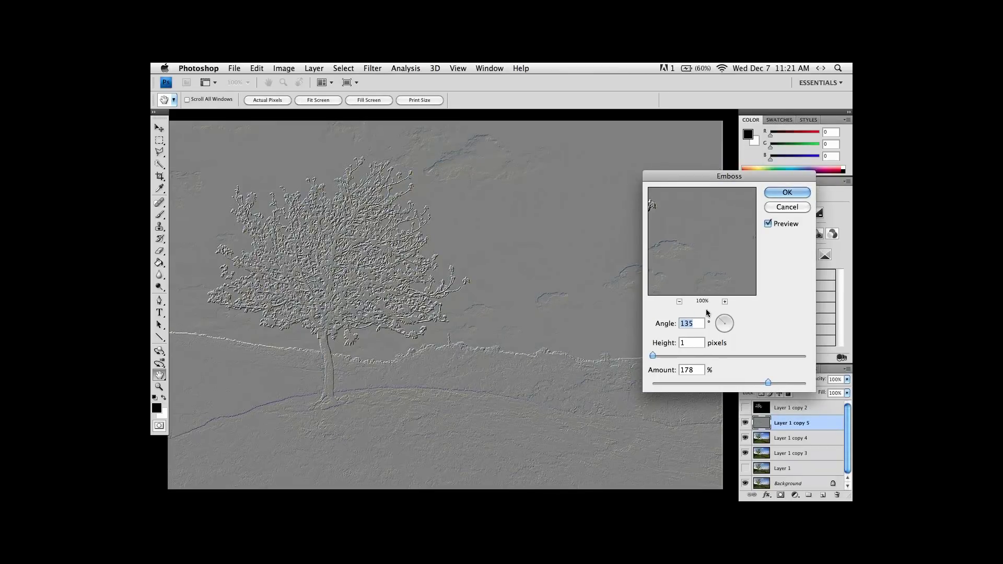
{"action": "left_click_drag", "start_coordinate": [653, 356], "coordinate": [661, 358]}
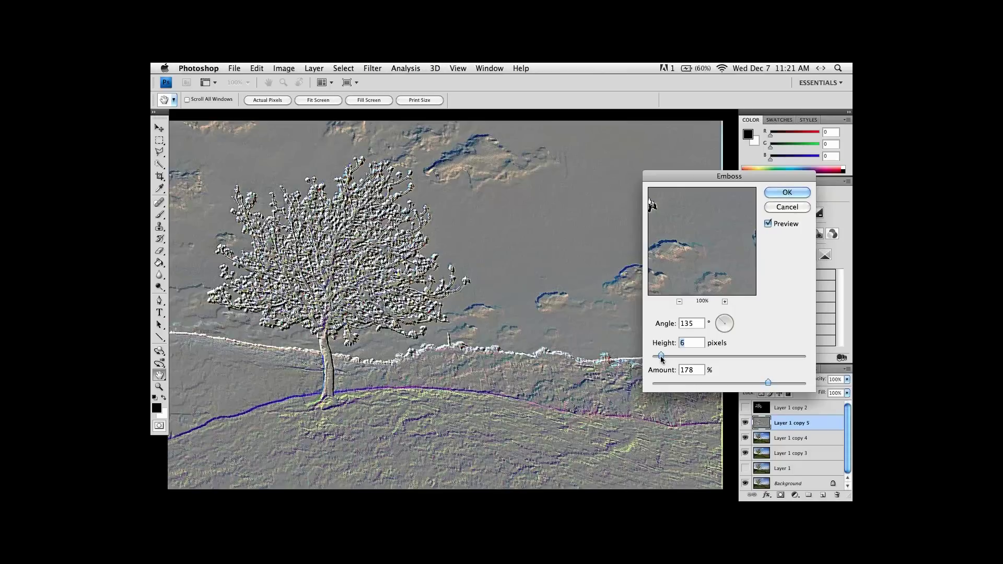
{"action": "left_click_drag", "start_coordinate": [660, 358], "coordinate": [652, 359]}
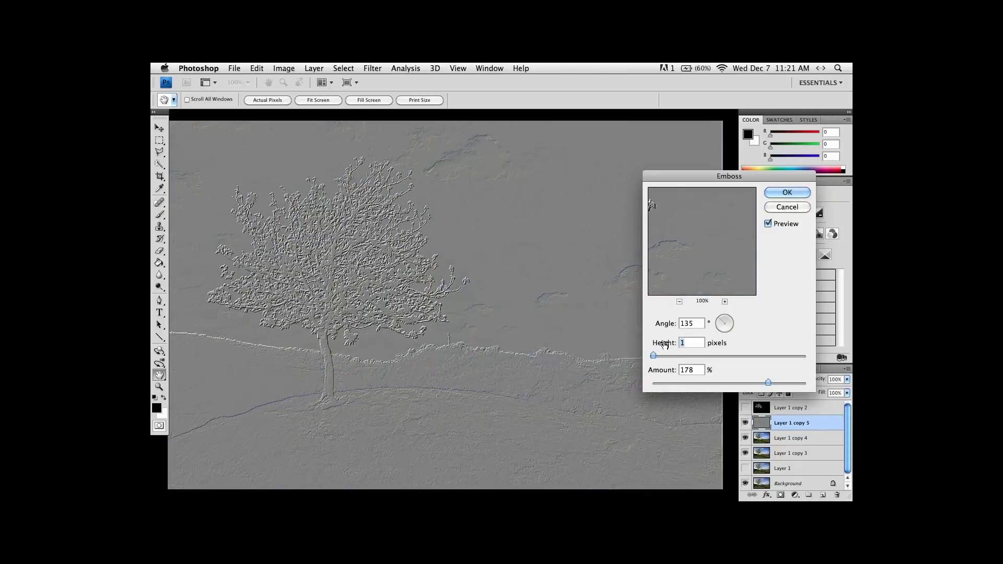
{"action": "left_click_drag", "start_coordinate": [720, 323], "coordinate": [726, 324]}
{"action": "left_click", "coordinate": [776, 193]}
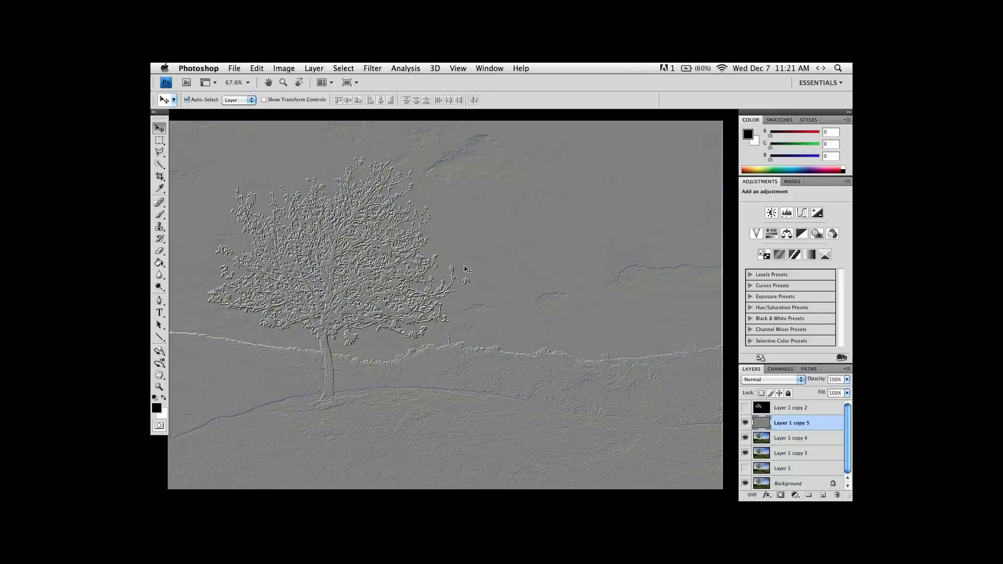
- Inspect the embossed foliage up close and desaturate Layer 1 copy 5
{"action": "left_click", "coordinate": [345, 258]}
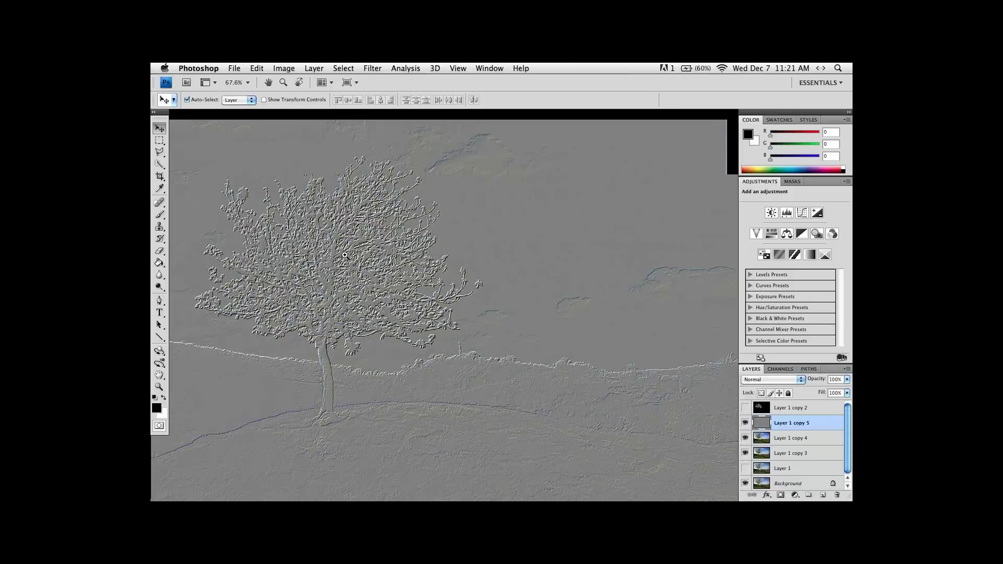
{"action": "left_click", "coordinate": [345, 256]}
{"action": "left_click", "coordinate": [345, 256]}
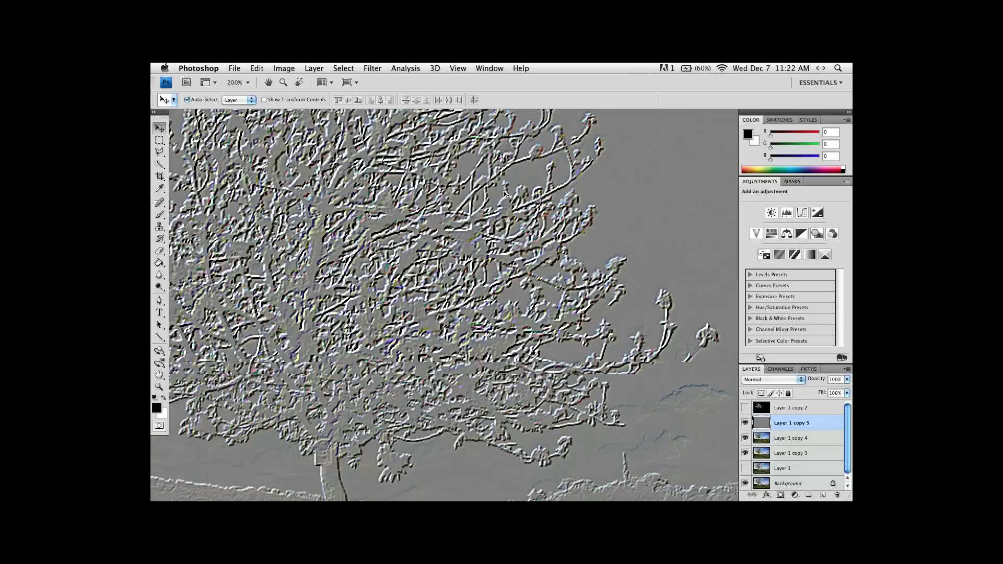
{"action": "key", "text": "super+minus"}
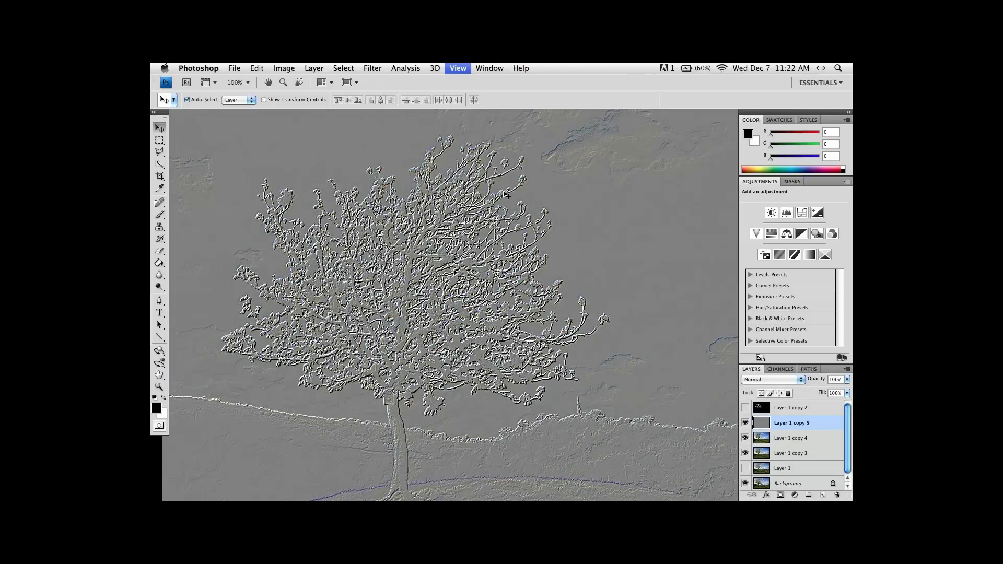
{"action": "key", "text": "super+minus"}
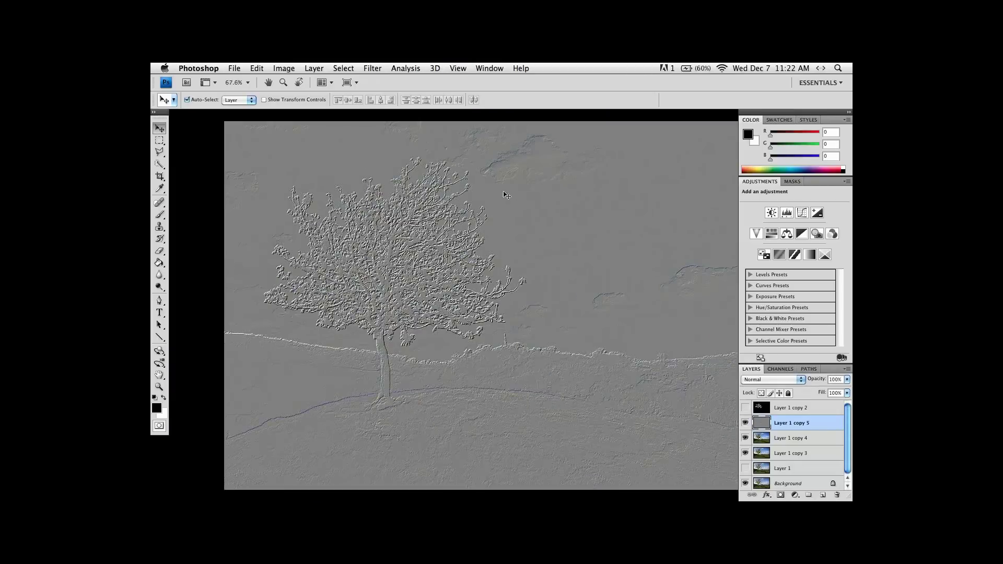
{"action": "left_click", "coordinate": [291, 69]}
{"action": "mouse_move", "coordinate": [303, 100]}
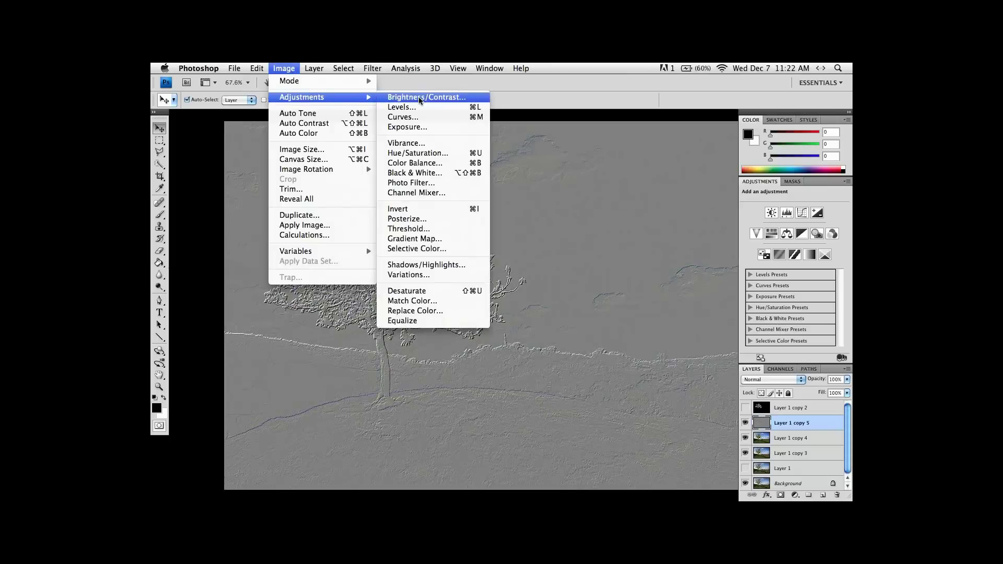
{"action": "left_click", "coordinate": [427, 294]}
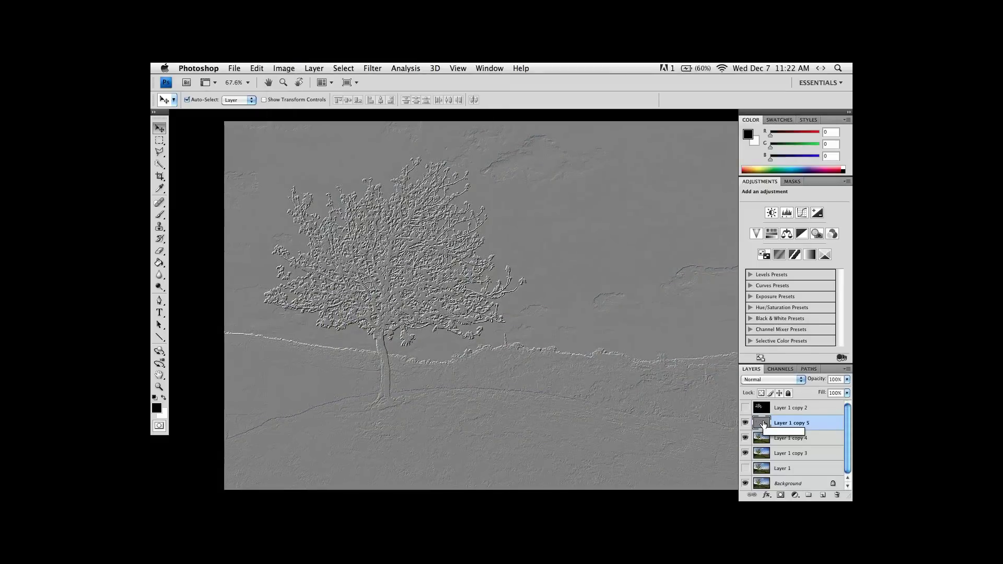
- Duplicate Layer 1 copy 5, invert the original below while the duplicate is hidden, and show and select Layer 1 copy 6 again
{"action": "key", "text": "super+j"}
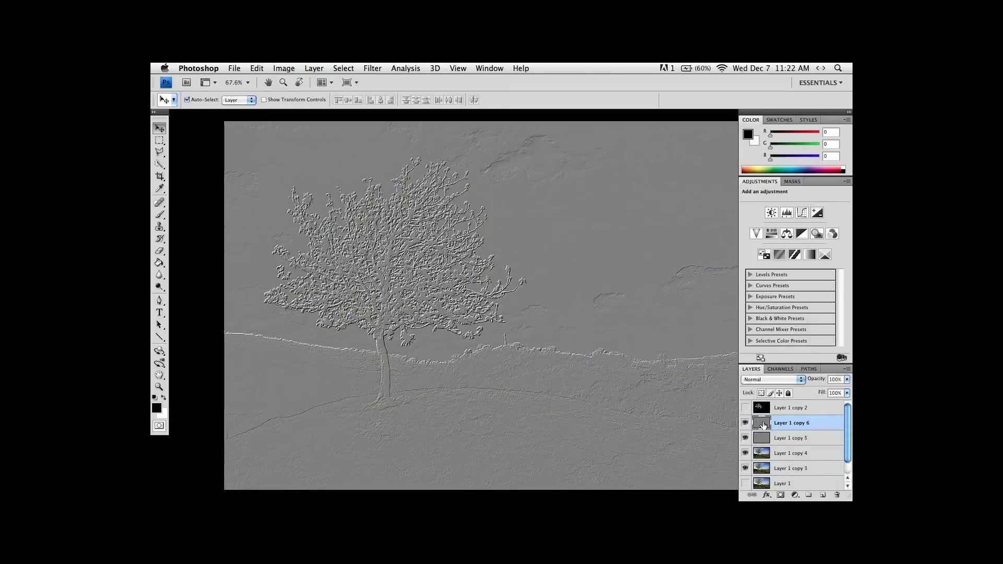
{"action": "left_click", "coordinate": [760, 440]}
{"action": "left_click", "coordinate": [745, 423]}
{"action": "key", "text": "super+l"}
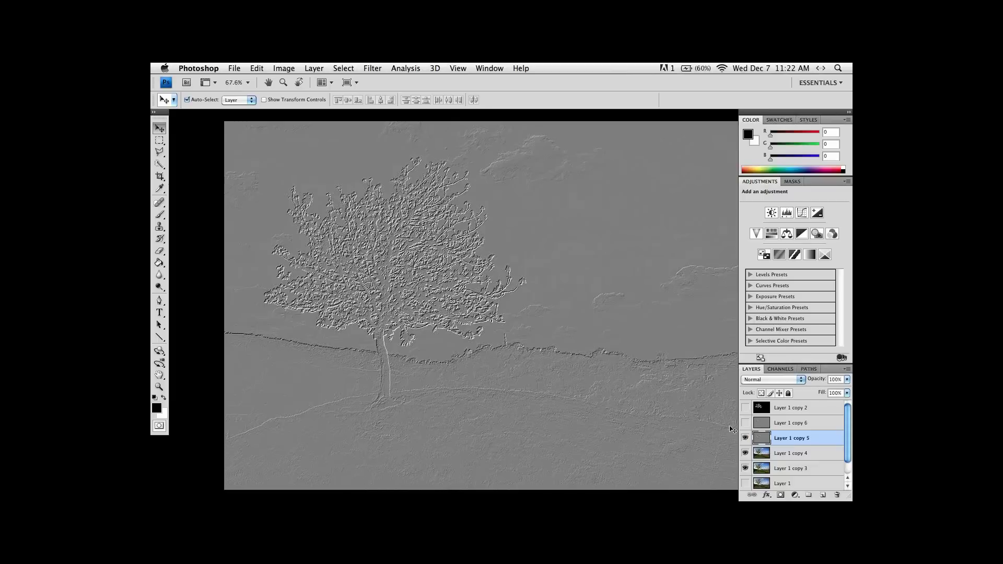
{"action": "left_click", "coordinate": [746, 424]}
{"action": "left_click", "coordinate": [761, 425]}
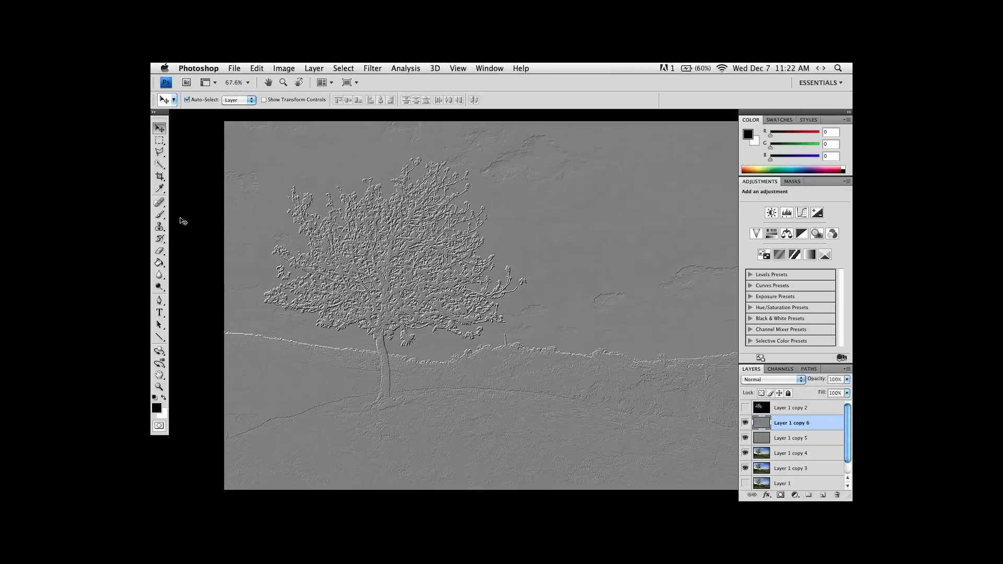
- Erase parts of Layer 1 copy 6 over the clouds and sky around the tree with the 100-pixel eraser at 100% opacity
{"action": "left_click", "coordinate": [160, 252]}
{"action": "mouse_move", "coordinate": [510, 161]}
{"action": "left_mouse_down"}
{"action": "mouse_move", "coordinate": [560, 151]}
{"action": "mouse_move", "coordinate": [591, 161]}
{"action": "mouse_move", "coordinate": [555, 184]}
{"action": "mouse_move", "coordinate": [497, 165]}
{"action": "mouse_move", "coordinate": [497, 180]}
{"action": "mouse_move", "coordinate": [498, 160]}
{"action": "mouse_move", "coordinate": [541, 140]}
{"action": "mouse_move", "coordinate": [599, 194]}
{"action": "left_mouse_up"}
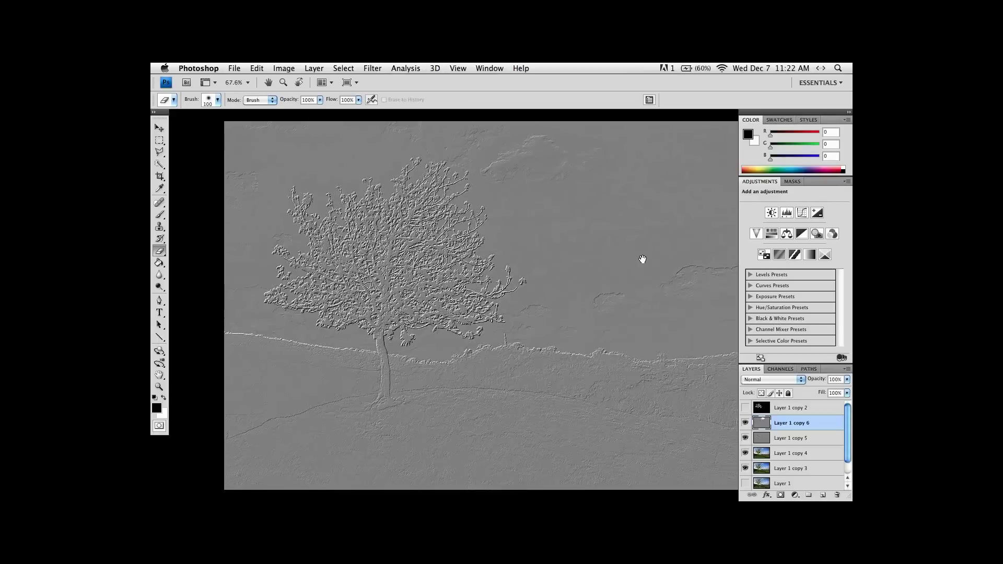
{"action": "left_click_drag", "start_coordinate": [643, 259], "coordinate": [566, 260]}
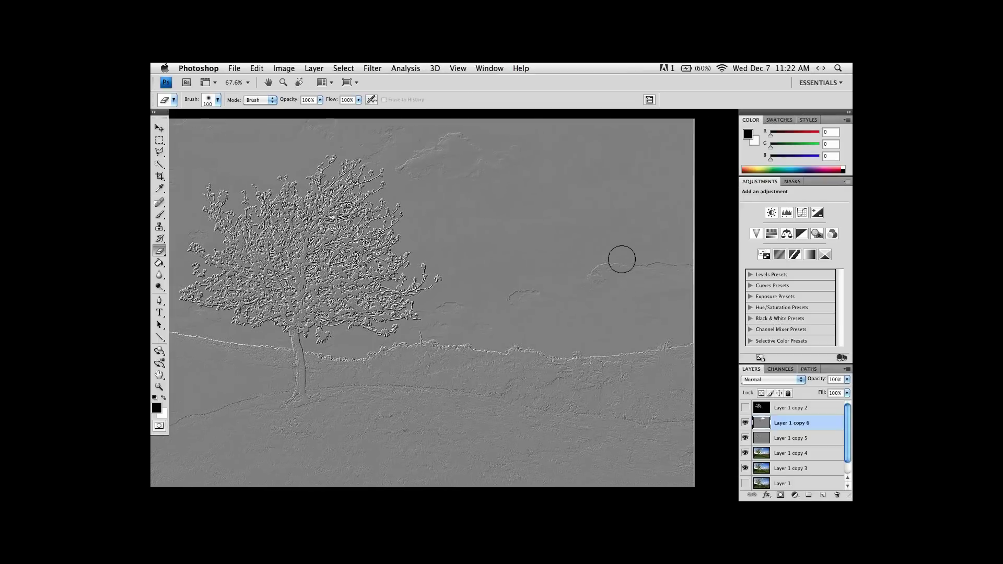
{"action": "mouse_move", "coordinate": [671, 275]}
{"action": "left_mouse_down"}
{"action": "mouse_move", "coordinate": [577, 282]}
{"action": "mouse_move", "coordinate": [509, 315]}
{"action": "mouse_move", "coordinate": [534, 300]}
{"action": "mouse_move", "coordinate": [452, 300]}
{"action": "left_mouse_up"}
{"action": "left_click_drag", "start_coordinate": [468, 230], "coordinate": [532, 286]}
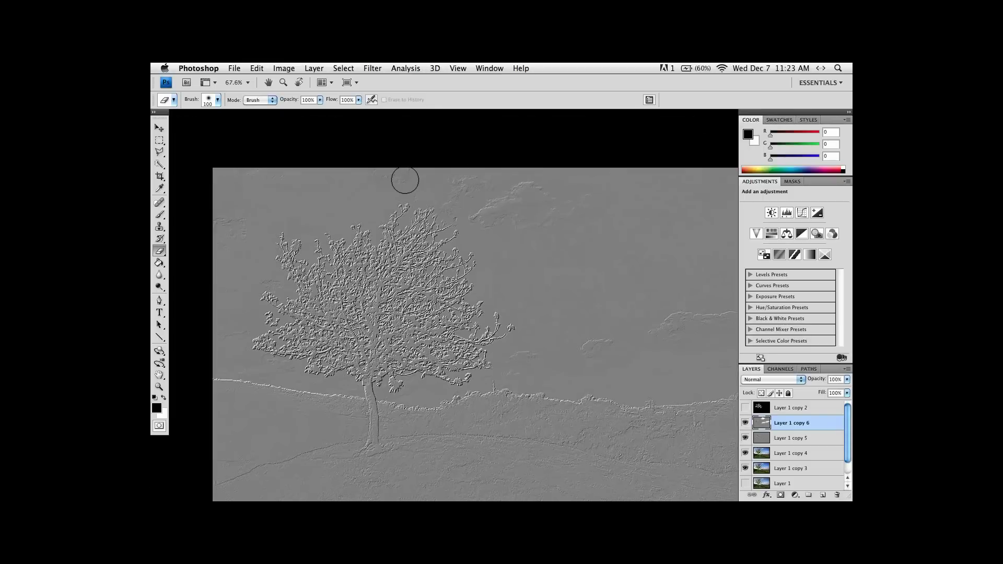
{"action": "left_click_drag", "start_coordinate": [336, 195], "coordinate": [458, 197]}
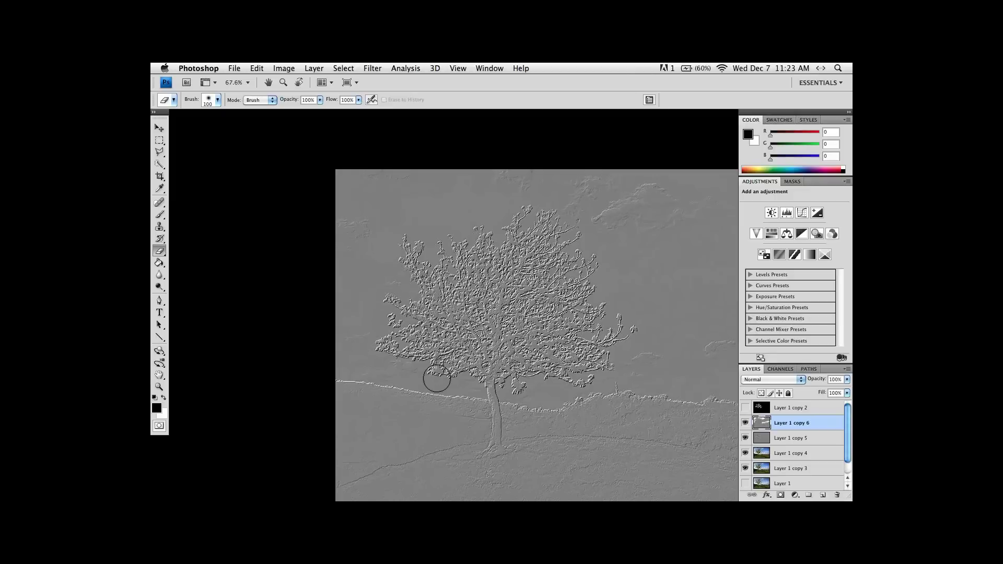
- Erase more of Layer 1 copy 6 over the foreground hill and along the horizon and low clouds beside the tree
{"action": "left_click_drag", "start_coordinate": [417, 416], "coordinate": [347, 282]}
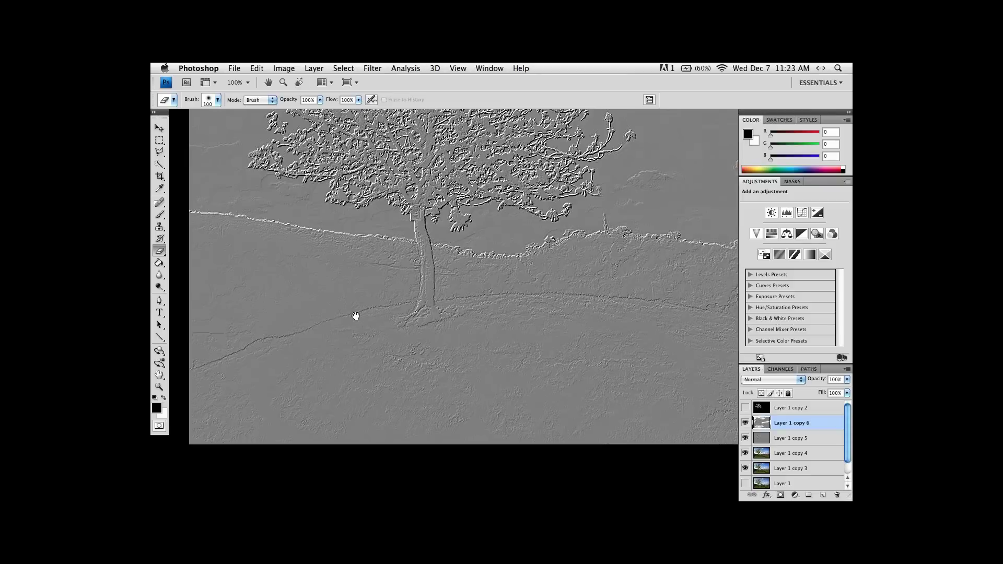
{"action": "left_click_drag", "start_coordinate": [355, 317], "coordinate": [300, 374]}
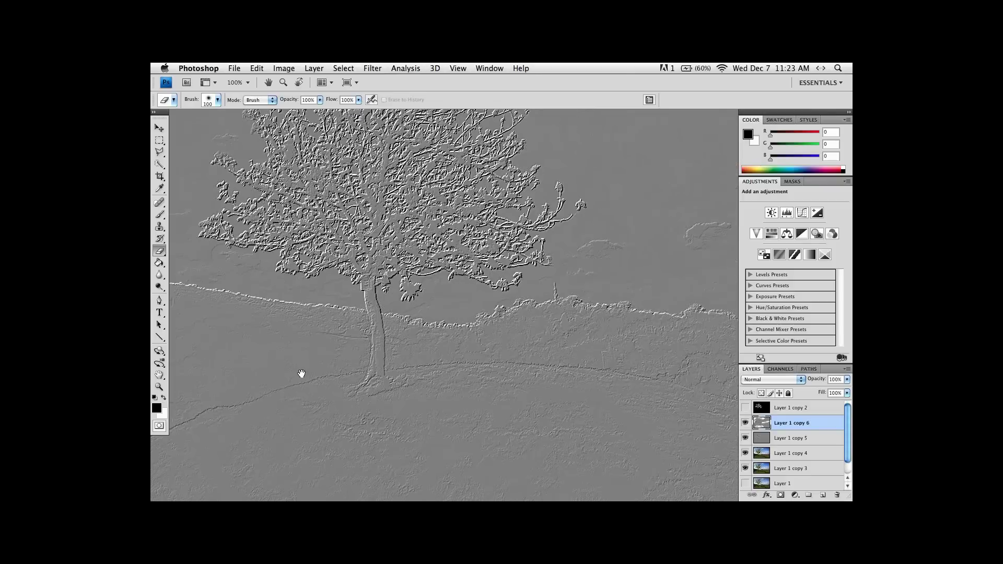
{"action": "mouse_move", "coordinate": [523, 237]}
{"action": "left_mouse_down"}
{"action": "mouse_move", "coordinate": [481, 284]}
{"action": "mouse_move", "coordinate": [510, 306]}
{"action": "mouse_move", "coordinate": [519, 234]}
{"action": "left_mouse_up"}
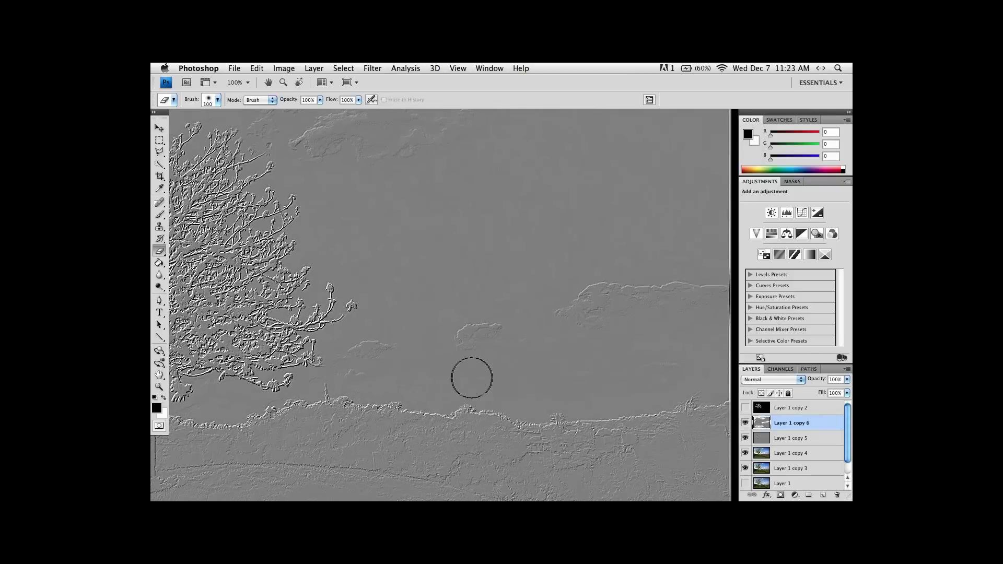
{"action": "mouse_move", "coordinate": [416, 385]}
{"action": "left_mouse_down"}
{"action": "mouse_move", "coordinate": [395, 385]}
{"action": "mouse_move", "coordinate": [425, 382]}
{"action": "mouse_move", "coordinate": [357, 381]}
{"action": "mouse_move", "coordinate": [345, 370]}
{"action": "mouse_move", "coordinate": [308, 380]}
{"action": "left_mouse_up"}
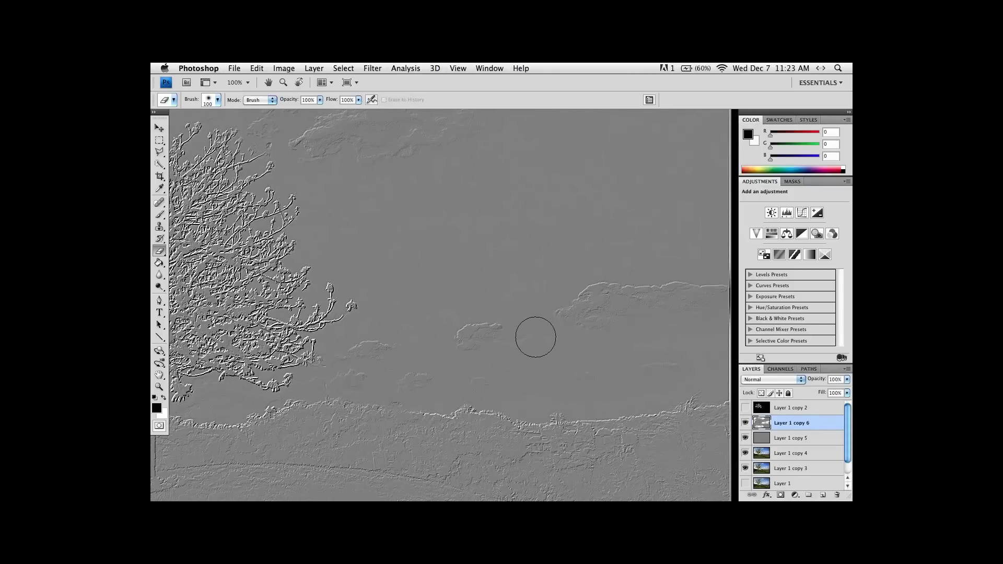
{"action": "key", "text": "super+0"}
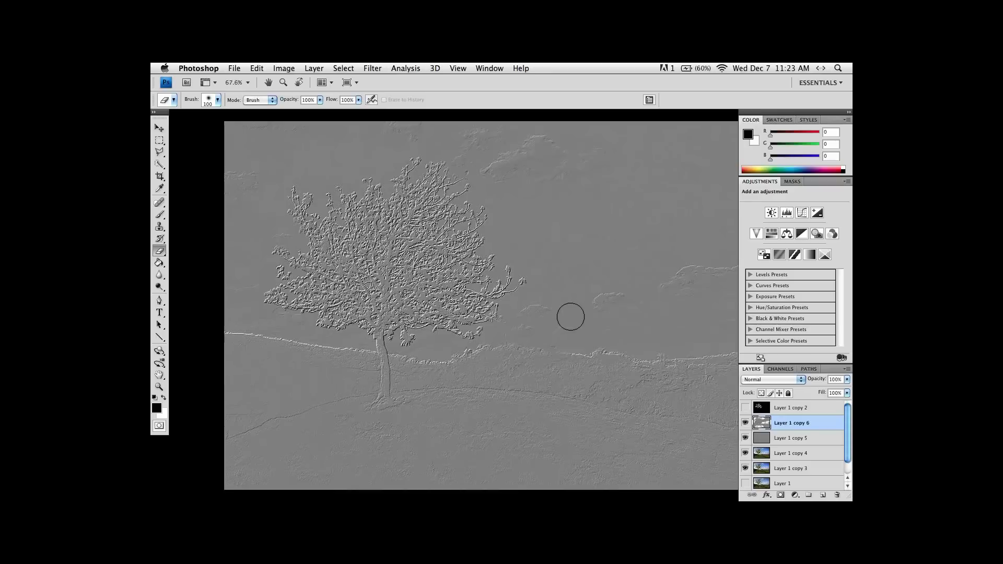
{"action": "left_click", "coordinate": [783, 440], "text": "shift"}
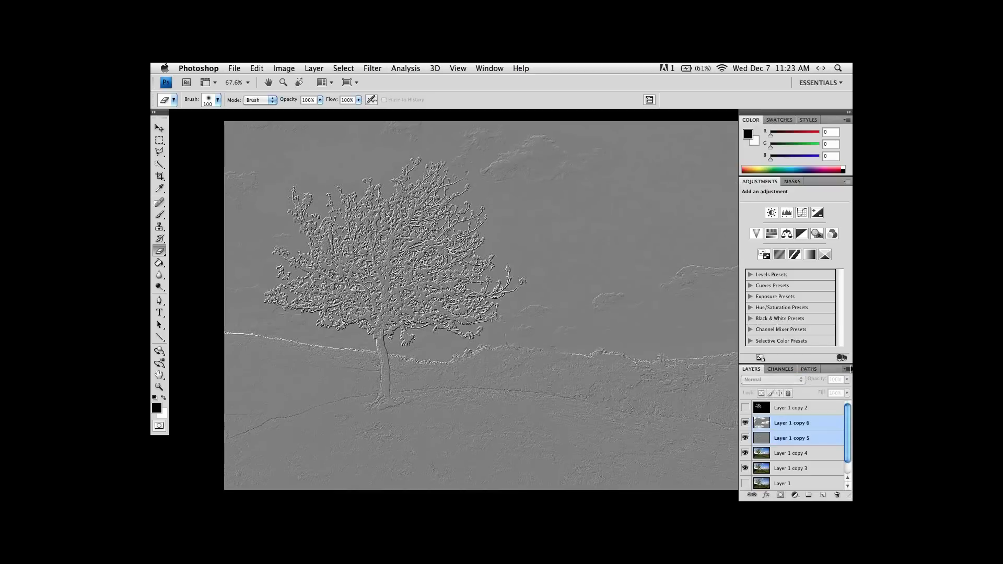
{"action": "left_click", "coordinate": [847, 369]}
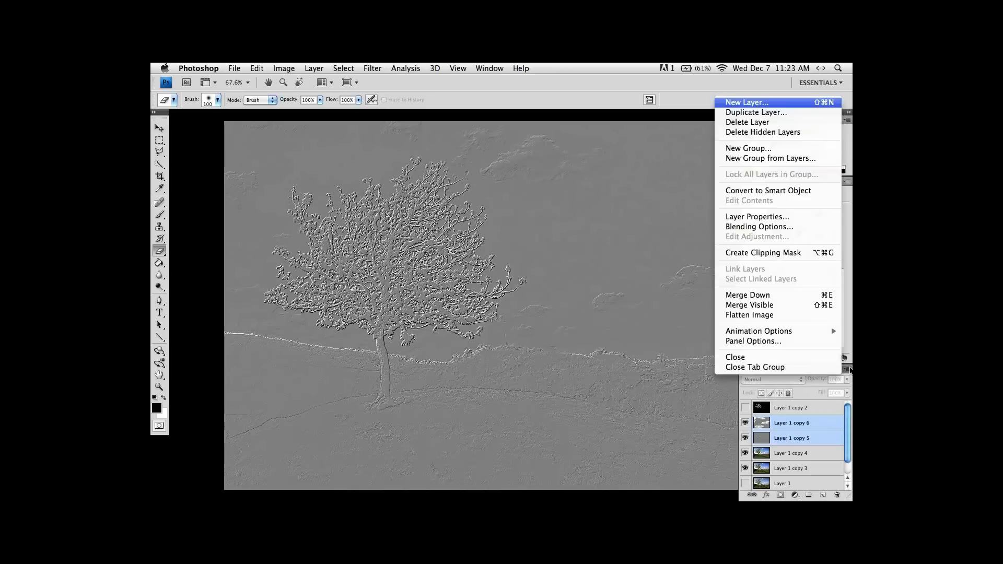
{"action": "left_click", "coordinate": [770, 295]}
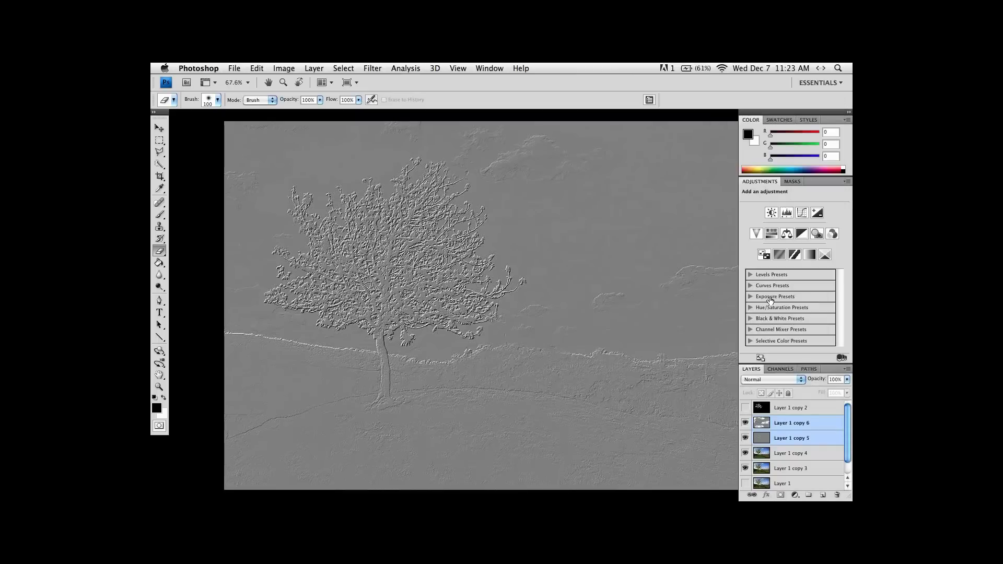
{"action": "key", "text": "super+z"}
- Merge the Layer 1 copy 6 and Layer 1 copy 5 emboss layers into one layer
{"action": "left_click", "coordinate": [795, 423]}
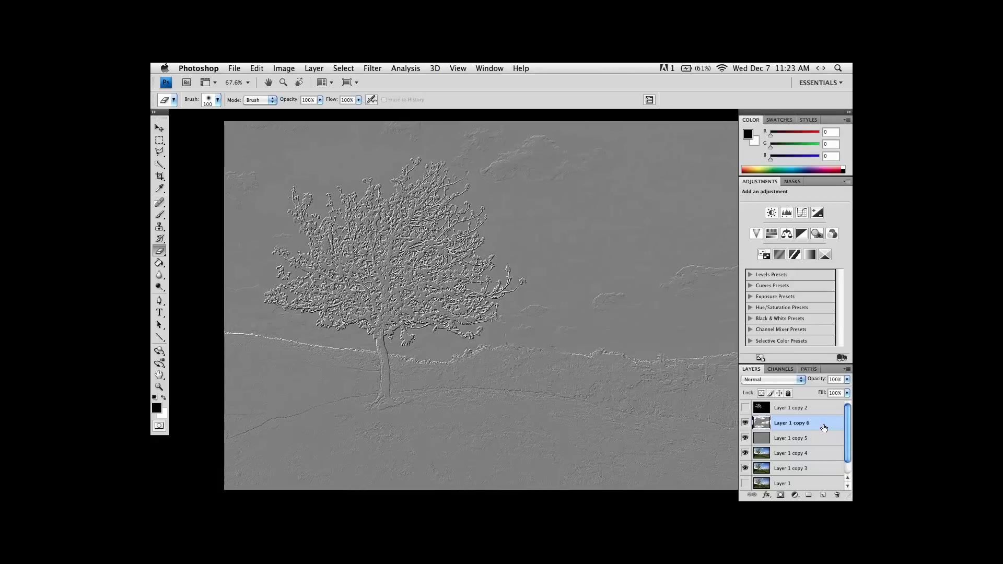
{"action": "left_click_drag", "start_coordinate": [825, 435], "coordinate": [824, 439]}
{"action": "key", "text": "super+e"}
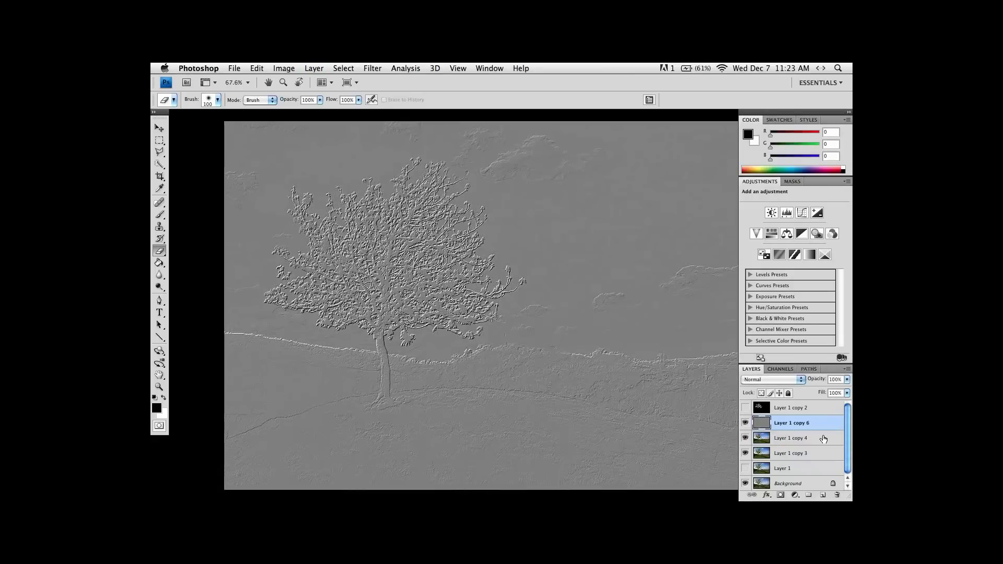
- Strengthen the merged emboss layer's relief by raising its contrast with the Brightness/Contrast adjustment, trying 87 as a value
{"action": "left_click_drag", "start_coordinate": [559, 317], "coordinate": [524, 311]}
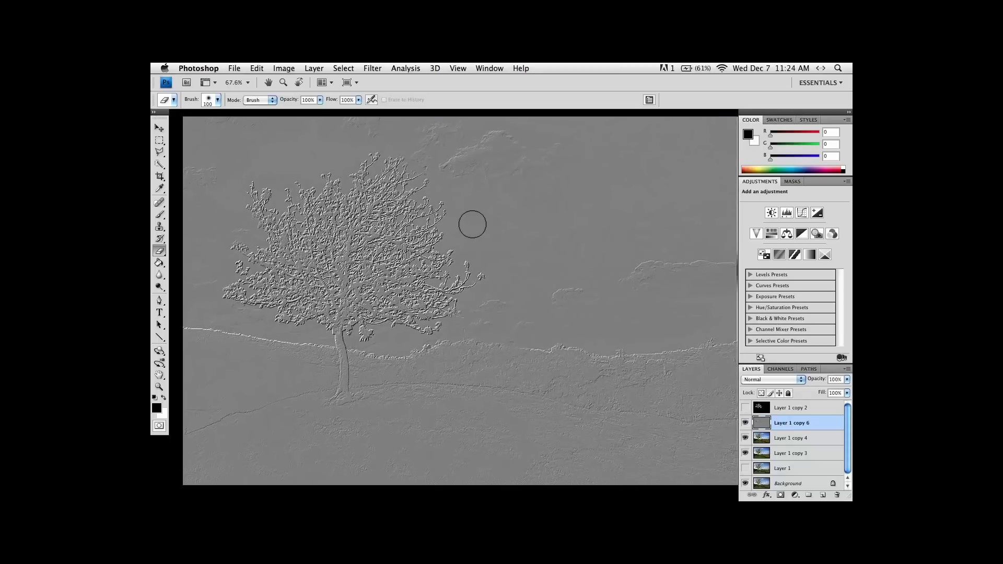
{"action": "left_click", "coordinate": [278, 68]}
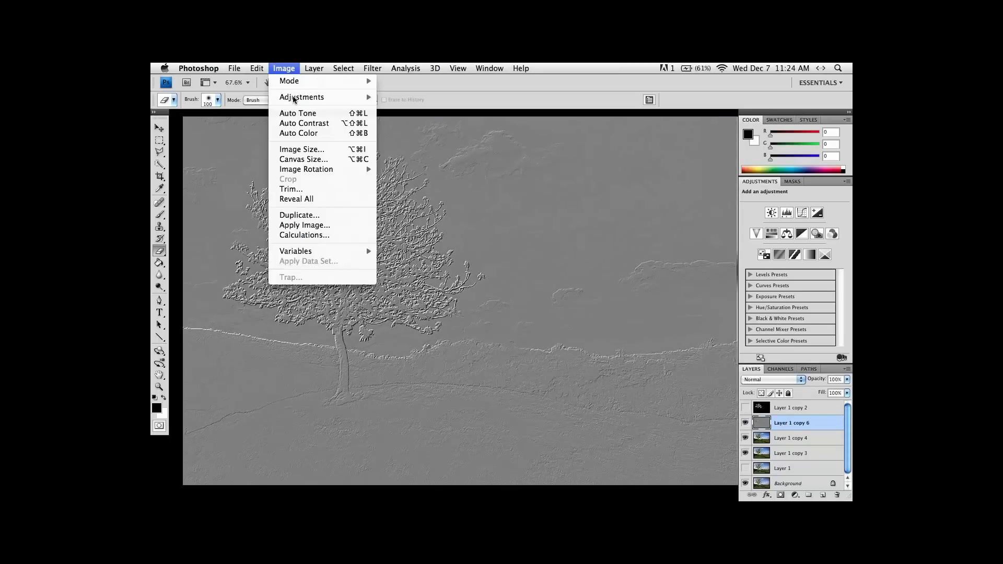
{"action": "mouse_move", "coordinate": [295, 98]}
{"action": "left_click", "coordinate": [415, 98]}
{"action": "left_click_drag", "start_coordinate": [540, 208], "coordinate": [710, 145]}
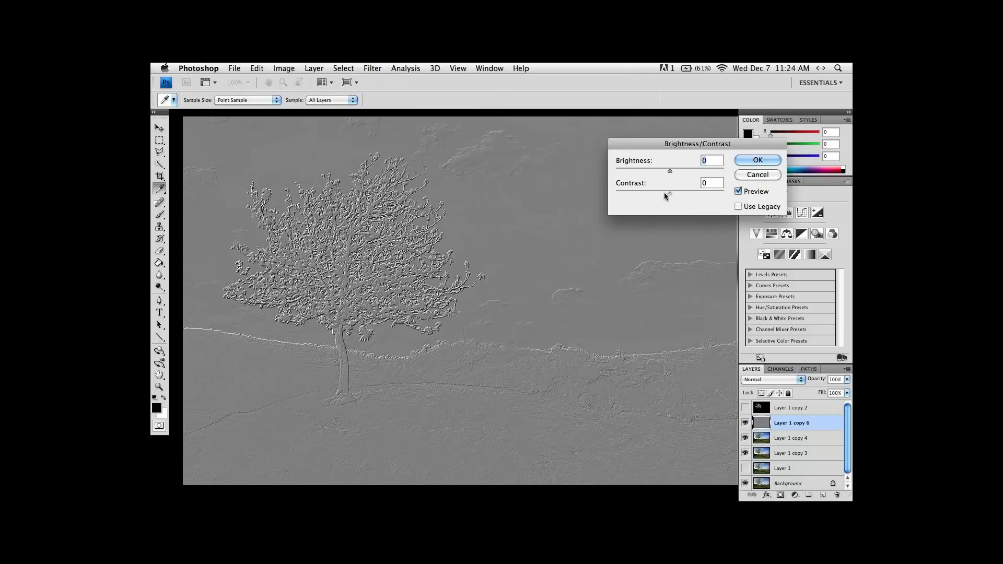
{"action": "left_click", "coordinate": [669, 195]}
{"action": "left_click", "coordinate": [717, 194]}
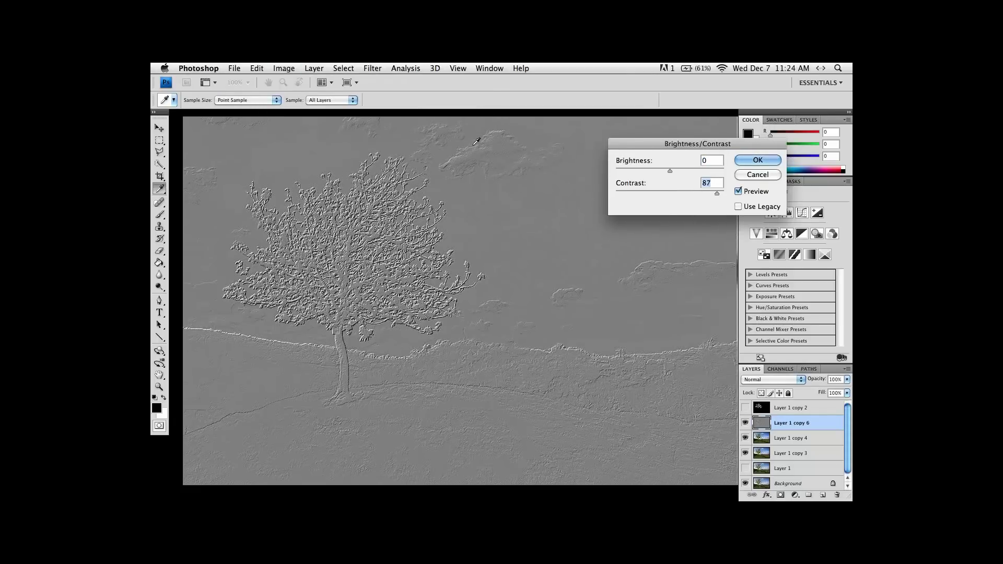
{"action": "left_click_drag", "start_coordinate": [718, 195], "coordinate": [665, 195]}
{"action": "left_click", "coordinate": [757, 160]}
{"action": "key", "text": "e"}
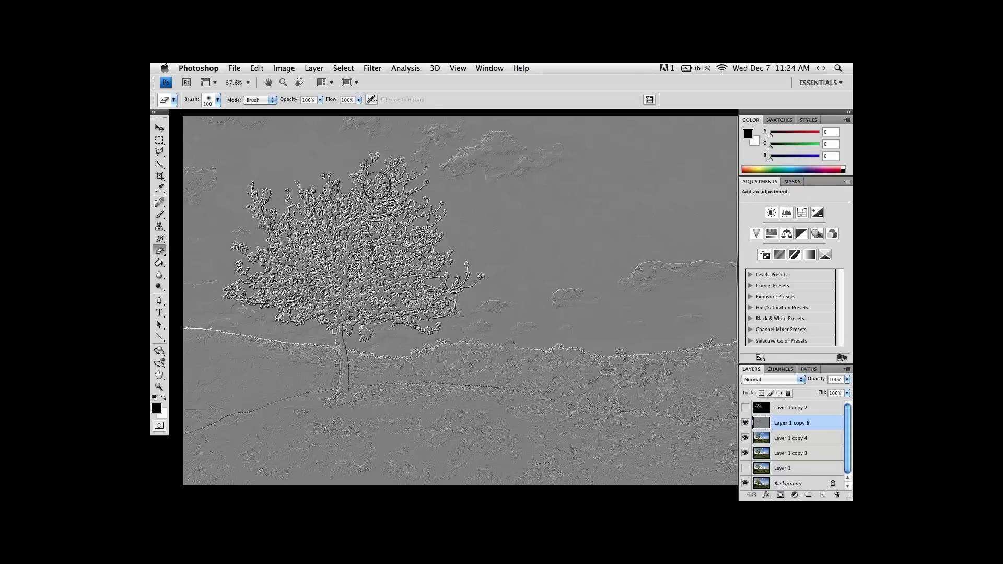
- Apply a second Brightness/Contrast adjustment to the emboss layer with the contrast at 54
{"action": "left_click", "coordinate": [280, 68]}
{"action": "mouse_move", "coordinate": [302, 98]}
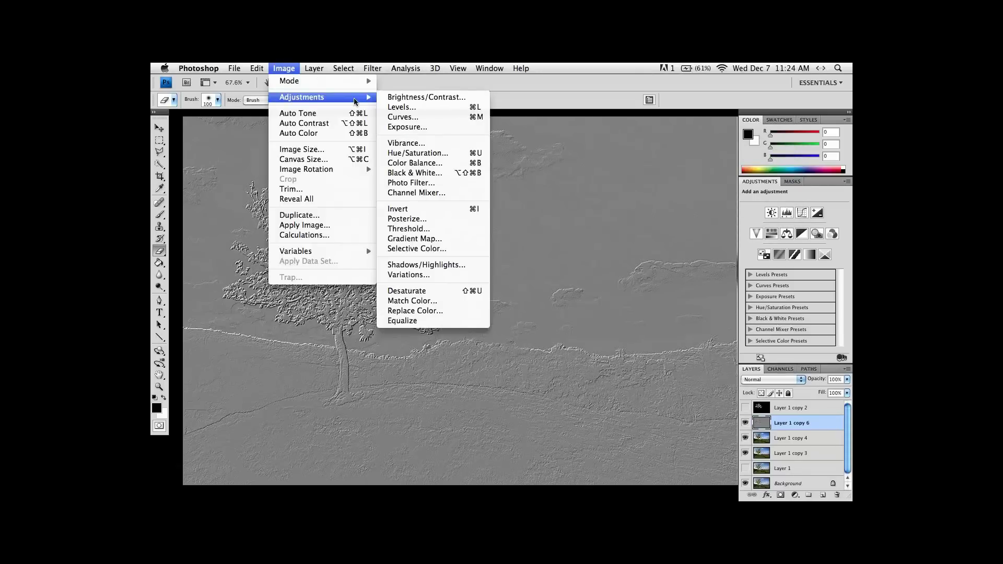
{"action": "left_click", "coordinate": [413, 96]}
{"action": "left_click_drag", "start_coordinate": [671, 193], "coordinate": [676, 193]}
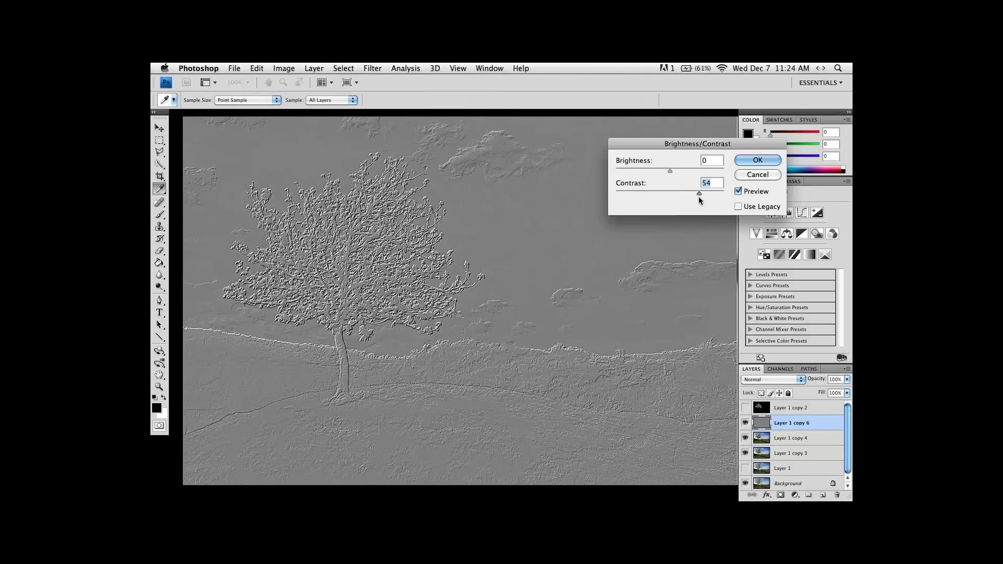
{"action": "left_click", "coordinate": [743, 162]}
{"action": "key", "text": "e"}
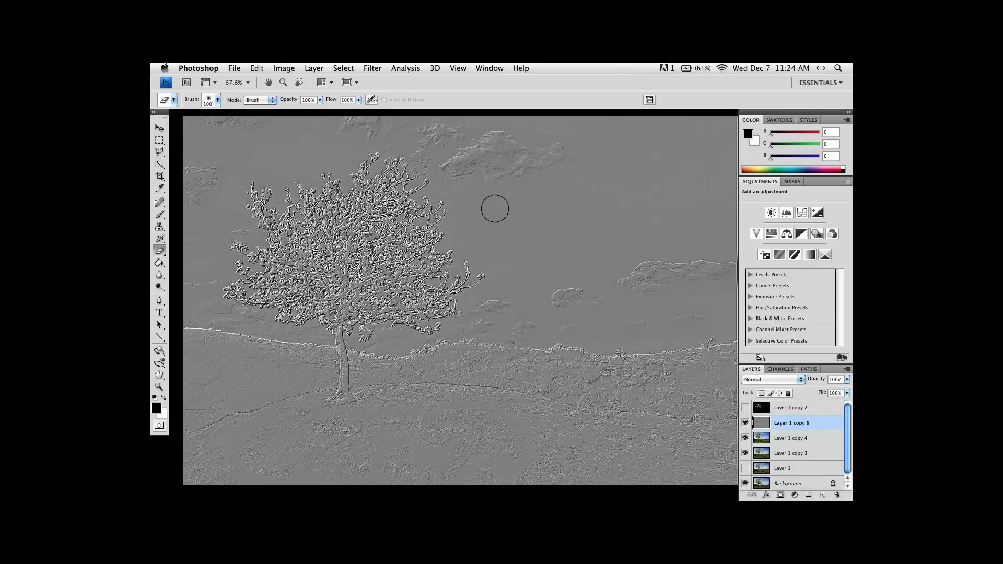
- Compare the picture without the emboss layer and set the blend mode of Layer 1 copy 6 to Overlay
{"action": "left_click", "coordinate": [746, 424]}
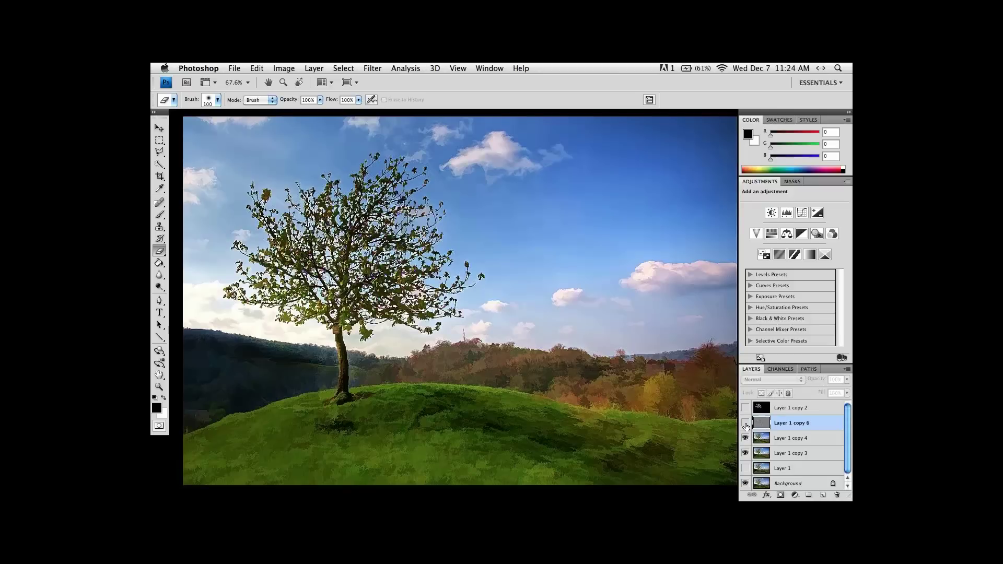
{"action": "left_click", "coordinate": [746, 424]}
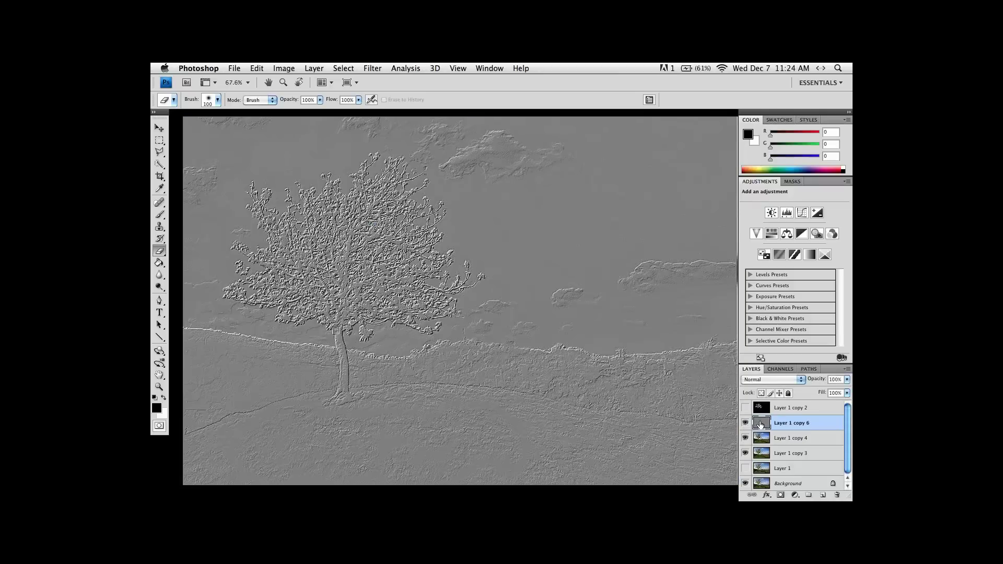
{"action": "left_click", "coordinate": [800, 381]}
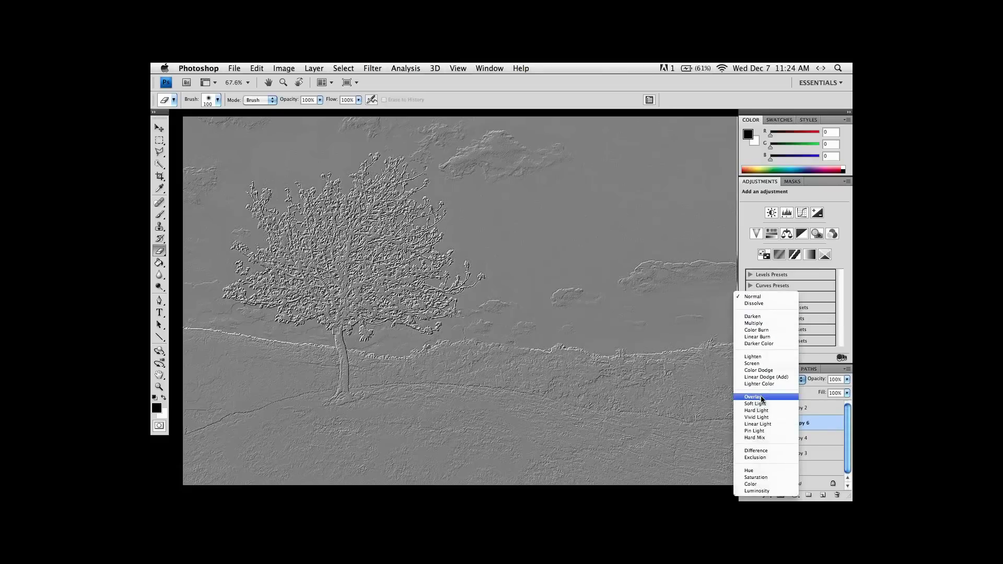
{"action": "key", "text": "Escape"}
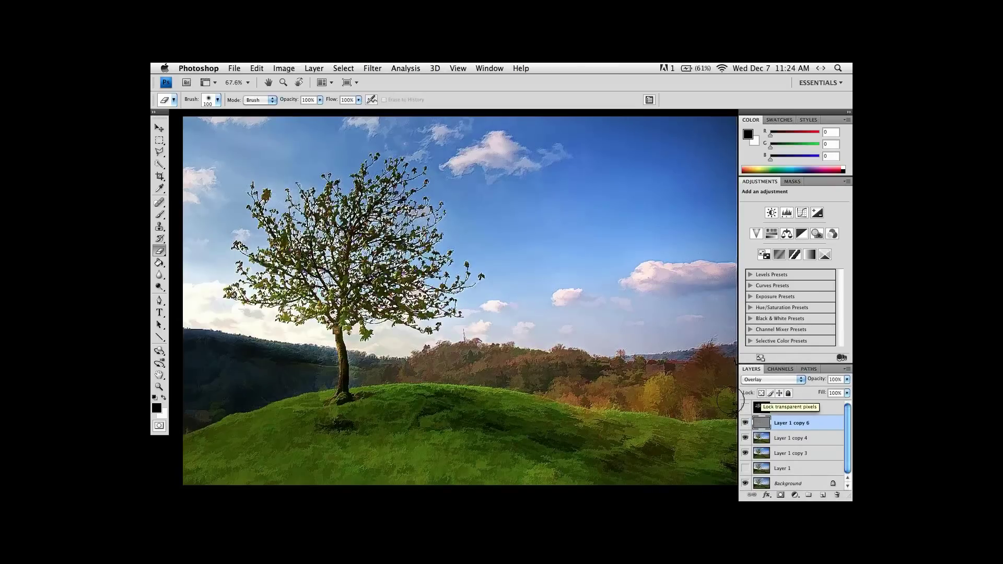
- Examine the embossed painting full-screen and up close around the tree trunk, hill and grass
{"action": "key", "text": "f"}
{"action": "key", "text": "f"}
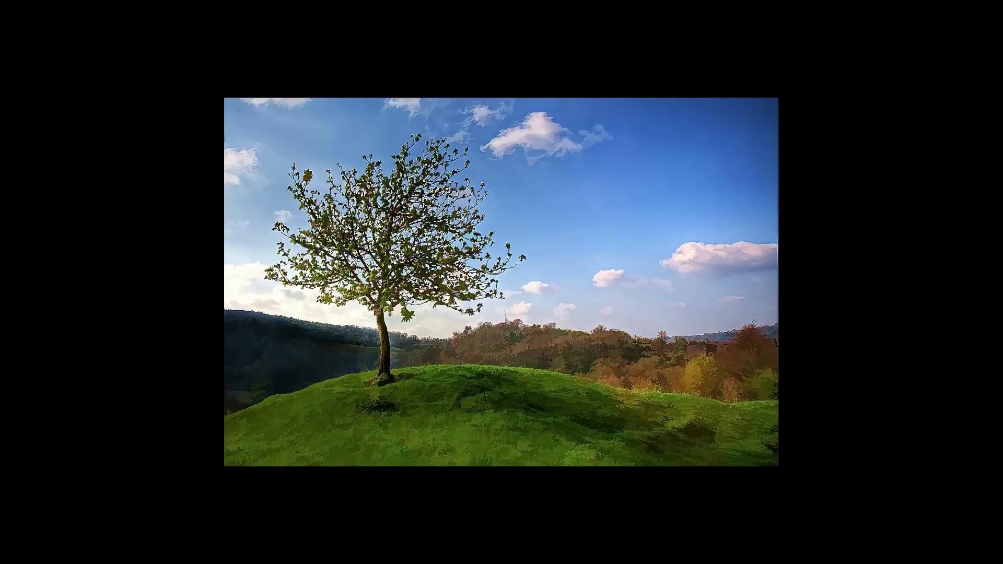
{"action": "left_click", "coordinate": [451, 400]}
{"action": "left_click", "coordinate": [451, 400]}
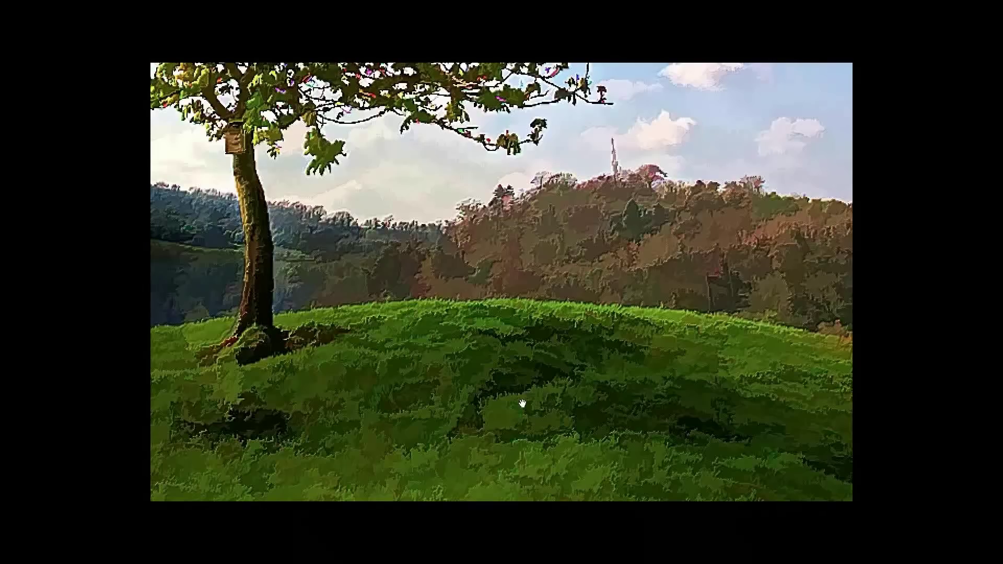
{"action": "scroll", "coordinate": [464, 396], "scroll_direction": "down", "scroll_amount": 1}
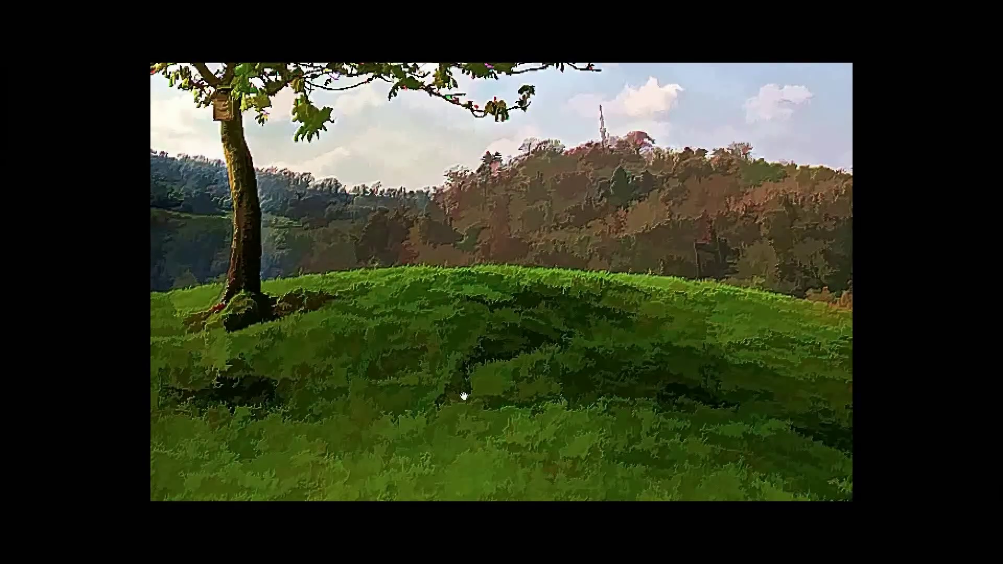
{"action": "left_click_drag", "start_coordinate": [464, 396], "coordinate": [504, 385]}
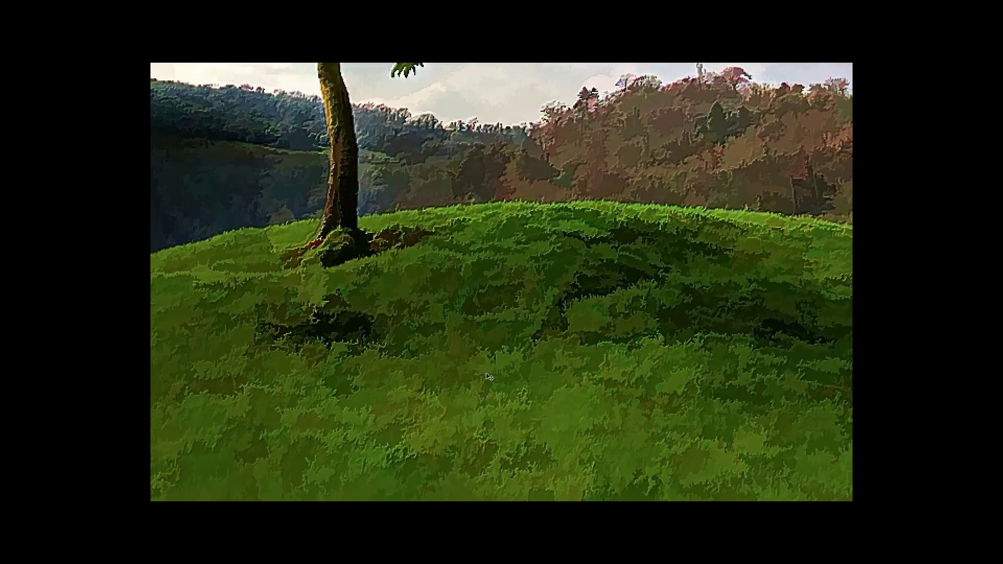
{"action": "key", "text": "f"}
{"action": "left_click_drag", "start_coordinate": [439, 410], "coordinate": [502, 360]}
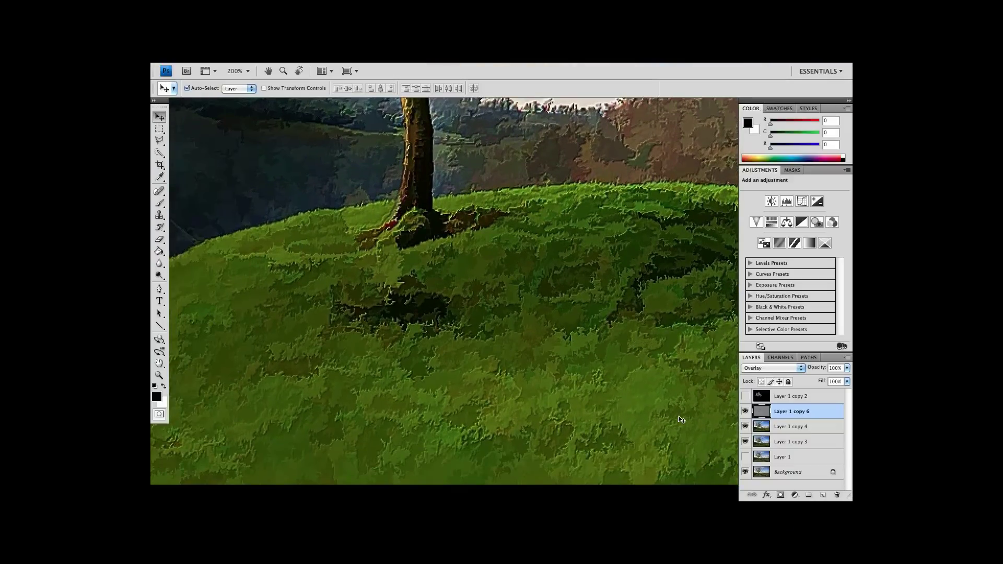
- Compare the grass and distant hillside with and without the Layer 1 copy 6 emboss layer
{"action": "left_click", "coordinate": [746, 414]}
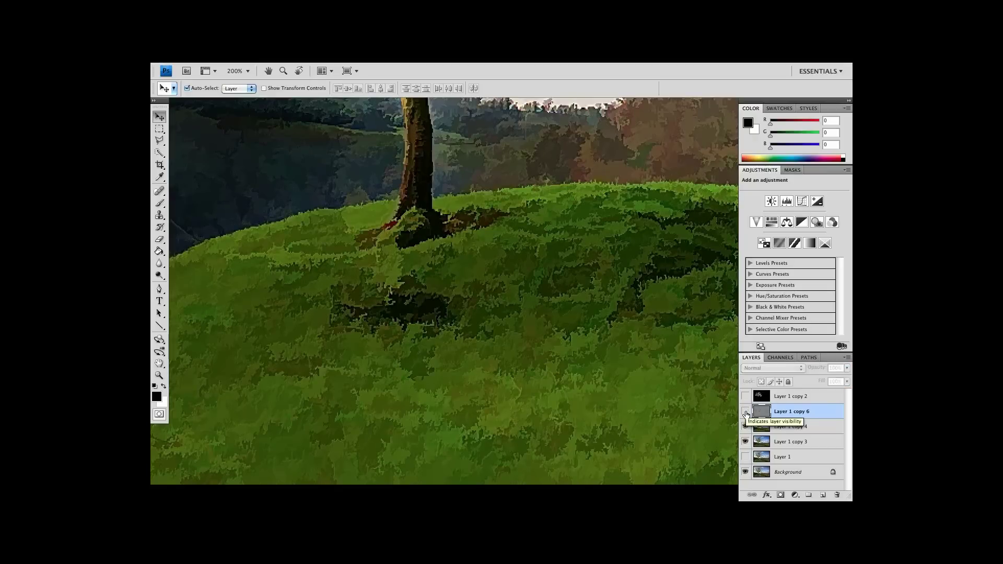
{"action": "left_click", "coordinate": [746, 414]}
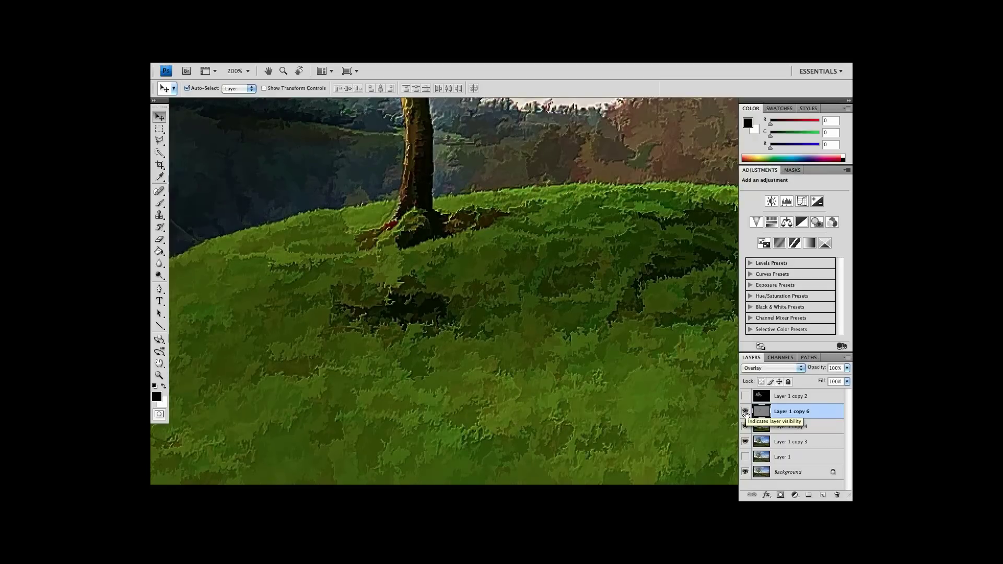
{"action": "left_click", "coordinate": [745, 412]}
{"action": "left_click_drag", "start_coordinate": [650, 262], "coordinate": [510, 365]}
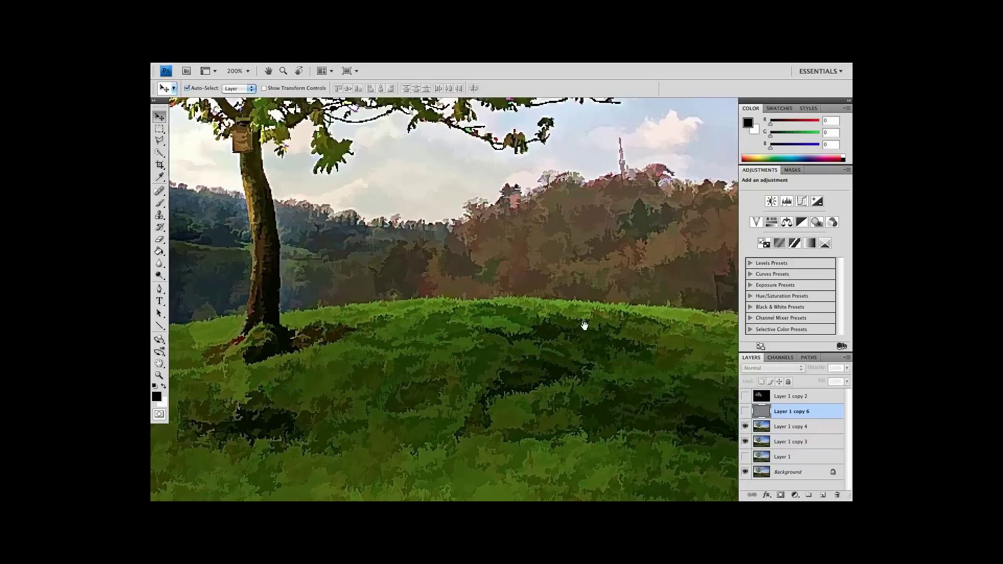
{"action": "left_click_drag", "start_coordinate": [585, 326], "coordinate": [442, 374]}
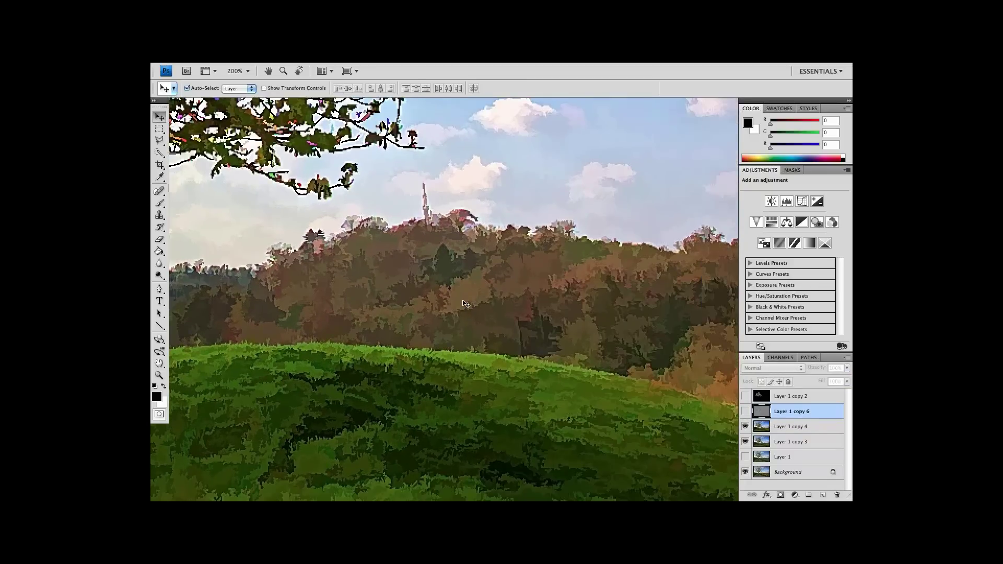
{"action": "left_click", "coordinate": [746, 413]}
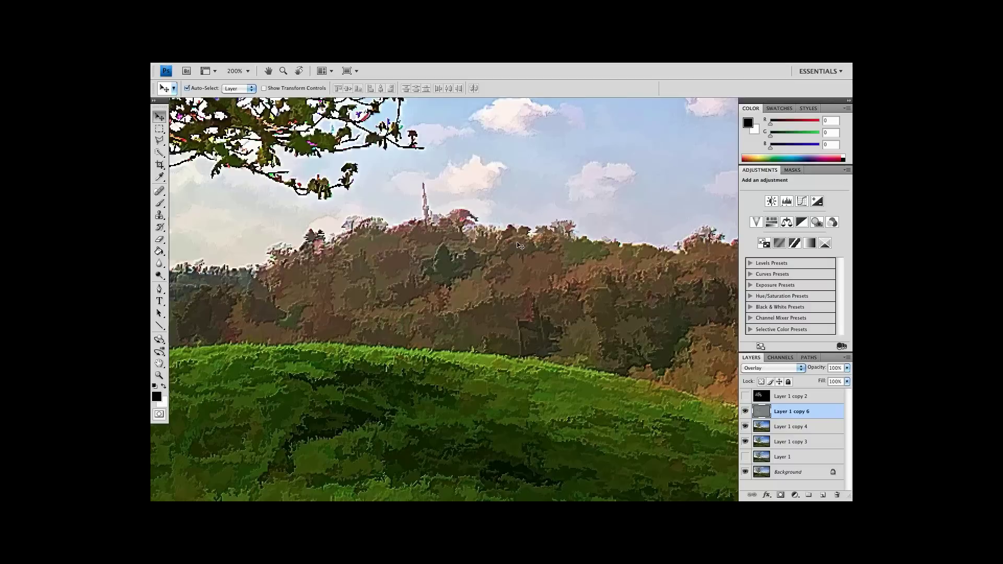
- Compare the sky and clouds with and without the Layer 1 copy 6 emboss layer
{"action": "left_click_drag", "start_coordinate": [519, 245], "coordinate": [465, 334]}
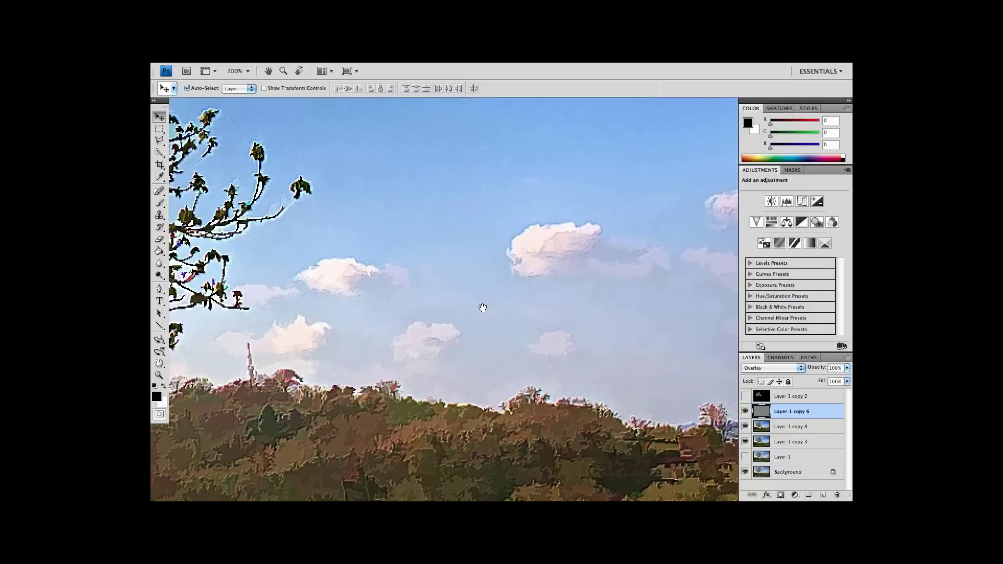
{"action": "left_click", "coordinate": [745, 412]}
{"action": "left_click", "coordinate": [745, 411]}
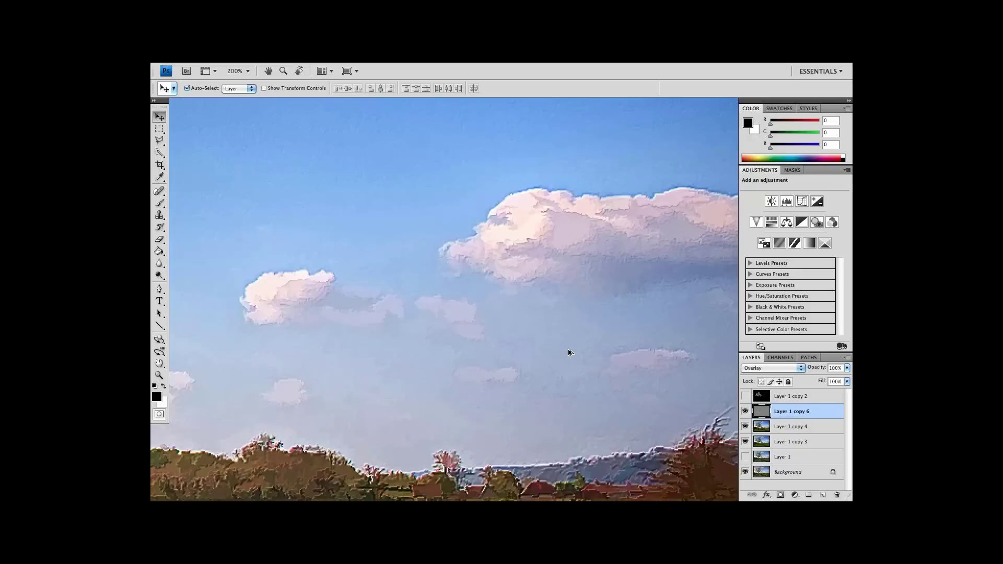
- Compare the tree's trunk, leaves and birdhouse up close with and without the emboss layer
{"action": "key", "text": "ctrl+minus"}
{"action": "left_click_drag", "start_coordinate": [325, 328], "coordinate": [404, 366]}
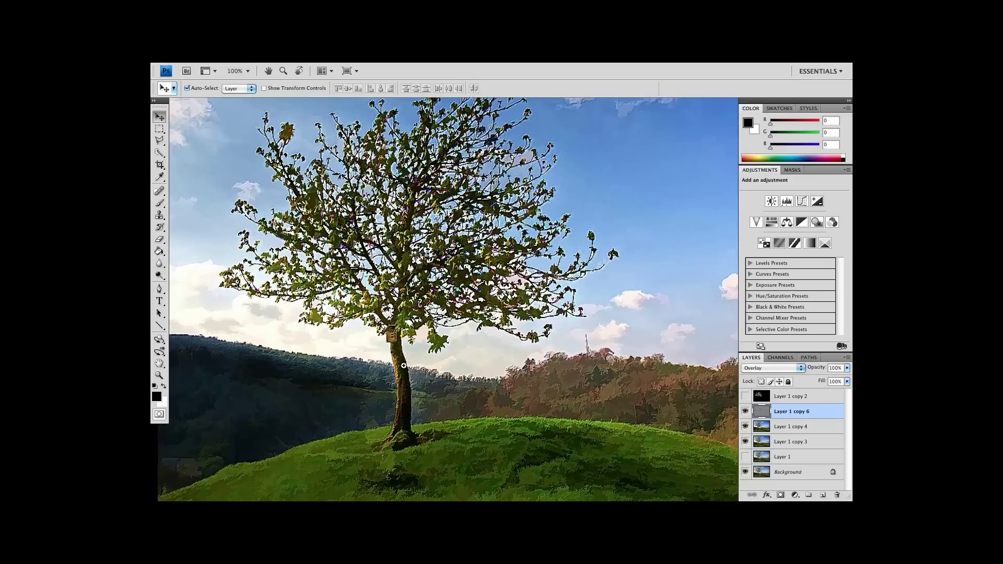
{"action": "scroll", "coordinate": [404, 365], "scroll_direction": "up", "scroll_amount": 2}
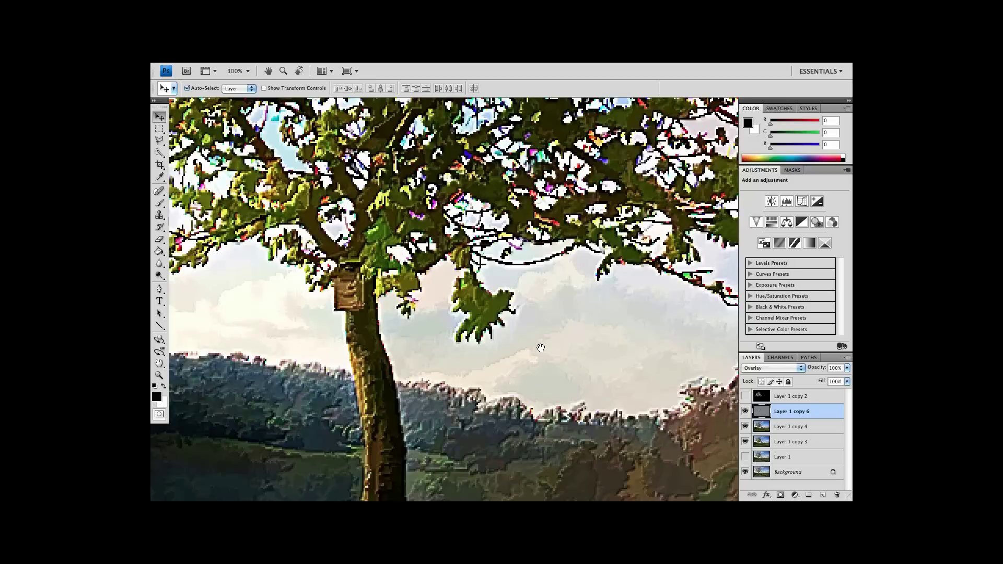
{"action": "left_click_drag", "start_coordinate": [541, 348], "coordinate": [548, 361]}
{"action": "left_click", "coordinate": [744, 413]}
{"action": "left_click", "coordinate": [745, 412]}
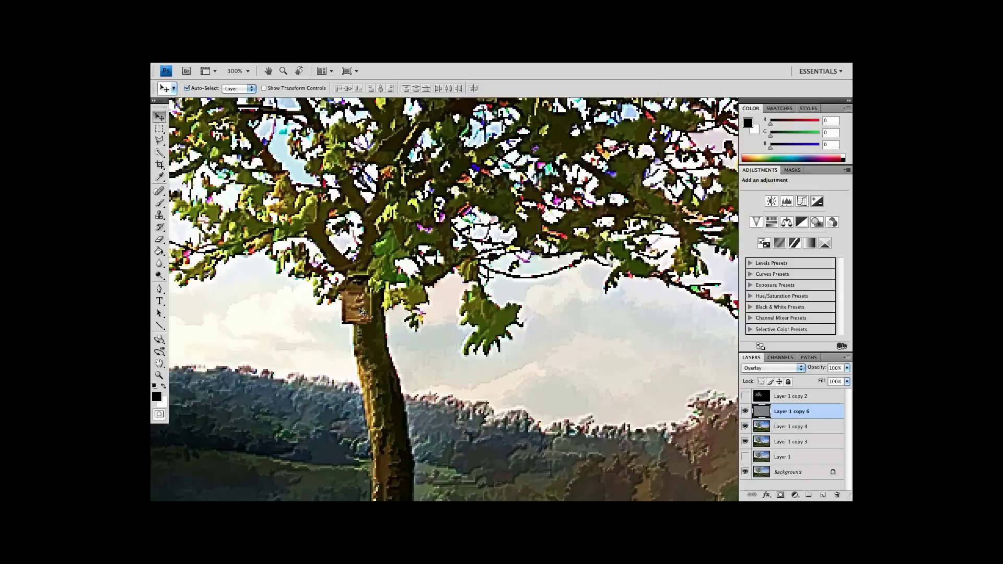
{"action": "left_click", "coordinate": [744, 411]}
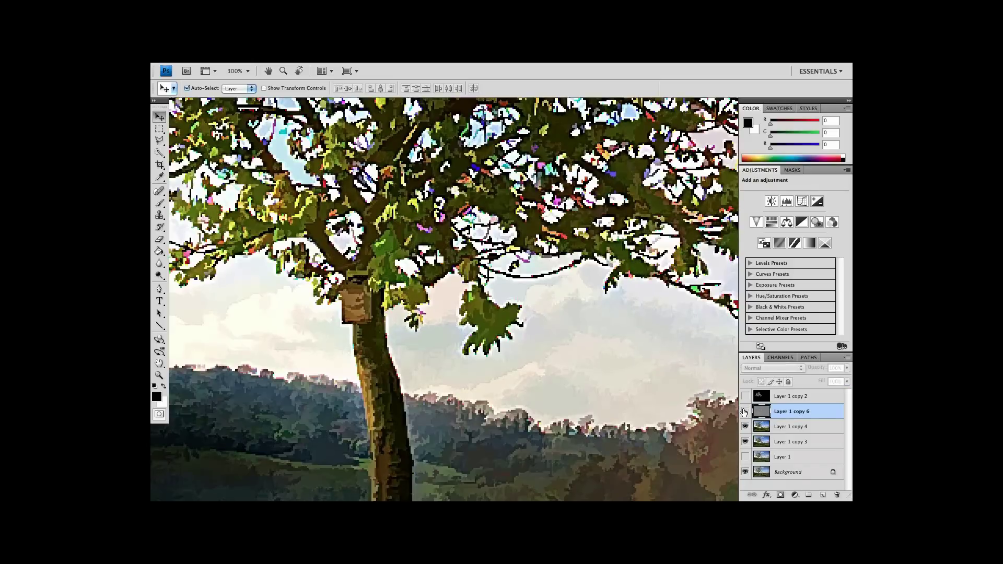
{"action": "left_click", "coordinate": [744, 412]}
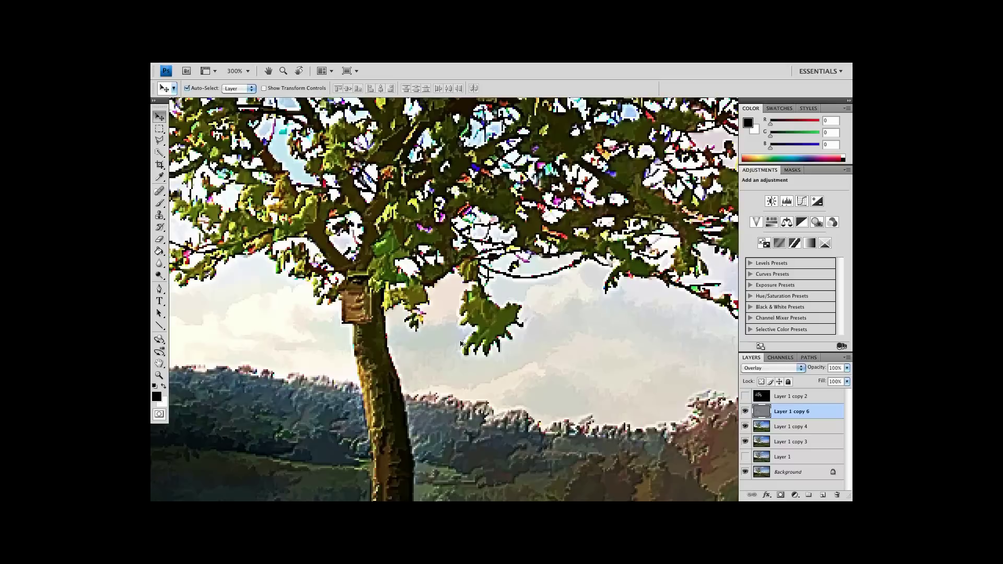
- Merge the Layer 1 copy 6 emboss layer with Layer 1 copy 4 into one layer
{"action": "key", "text": "super+minus"}
{"action": "key", "text": "super+minus"}
{"action": "left_click_drag", "start_coordinate": [538, 324], "coordinate": [392, 345]}
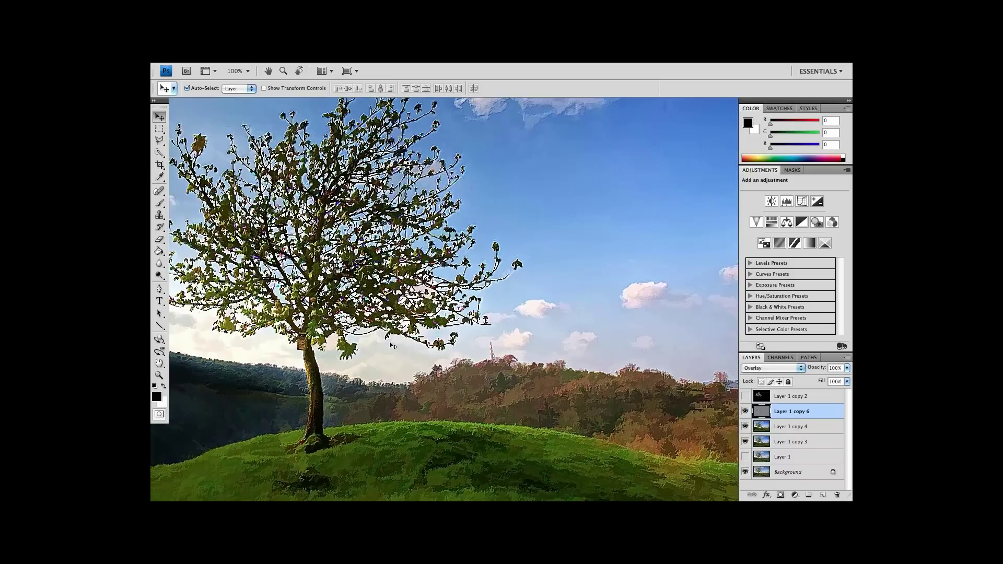
{"action": "scroll", "coordinate": [392, 345], "scroll_direction": "down", "scroll_amount": 2}
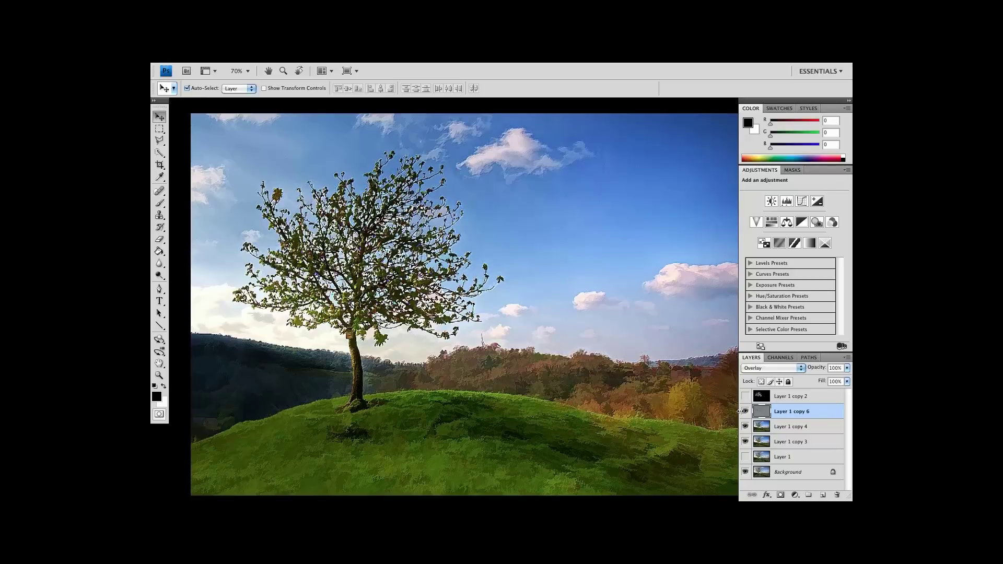
{"action": "left_click", "coordinate": [763, 428], "text": "shift"}
{"action": "left_click", "coordinate": [848, 358]}
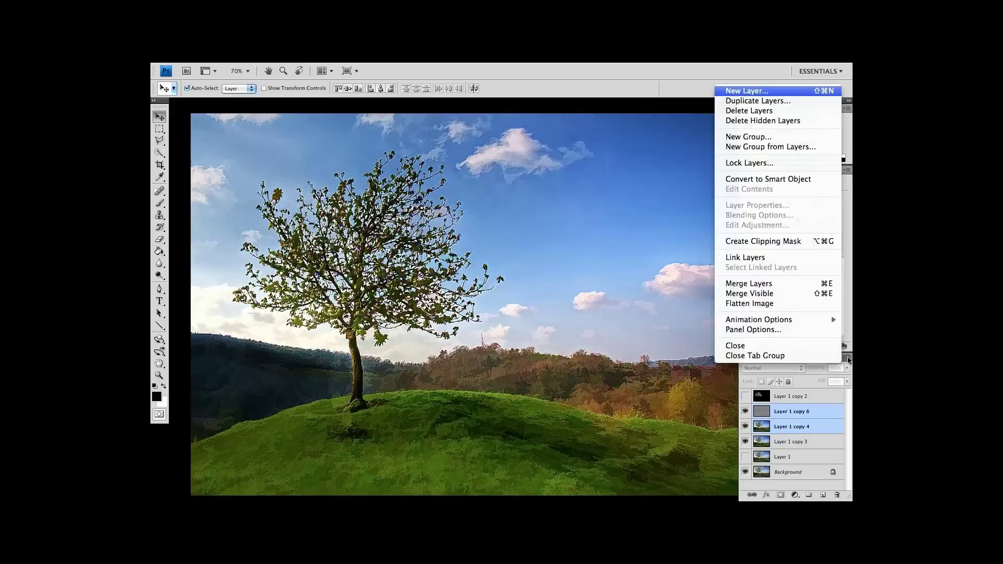
{"action": "left_click", "coordinate": [782, 285]}
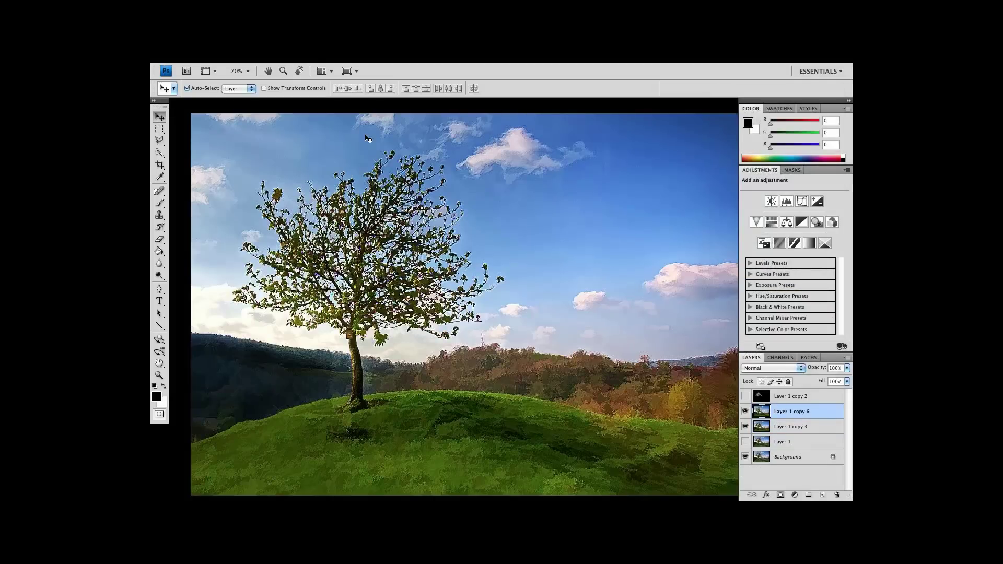
- Open the Texturizer filter for the merged layer, preview the Canvas texture and choose Sandstone
{"action": "key", "text": "f"}
{"action": "left_click", "coordinate": [372, 69]}
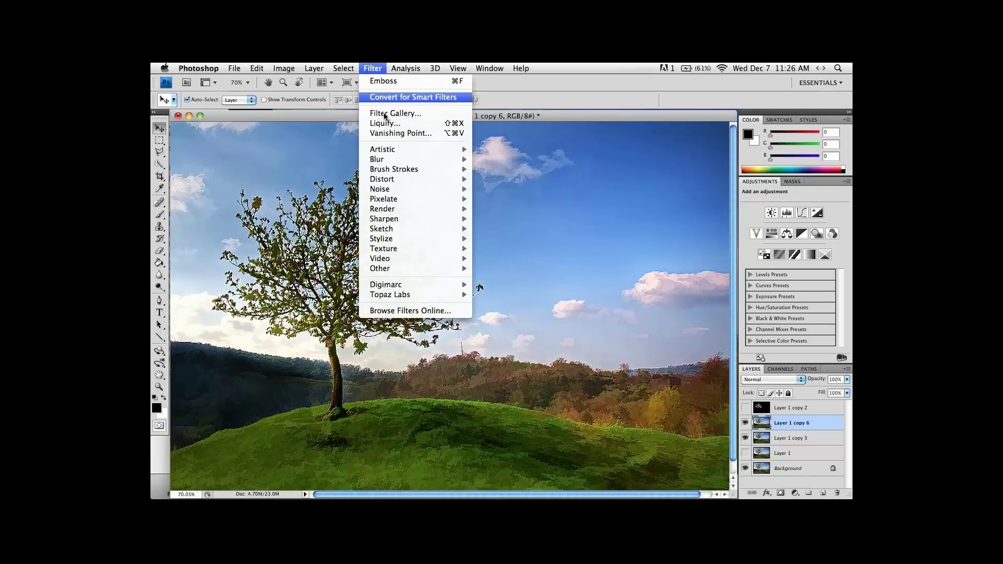
{"action": "mouse_move", "coordinate": [416, 241]}
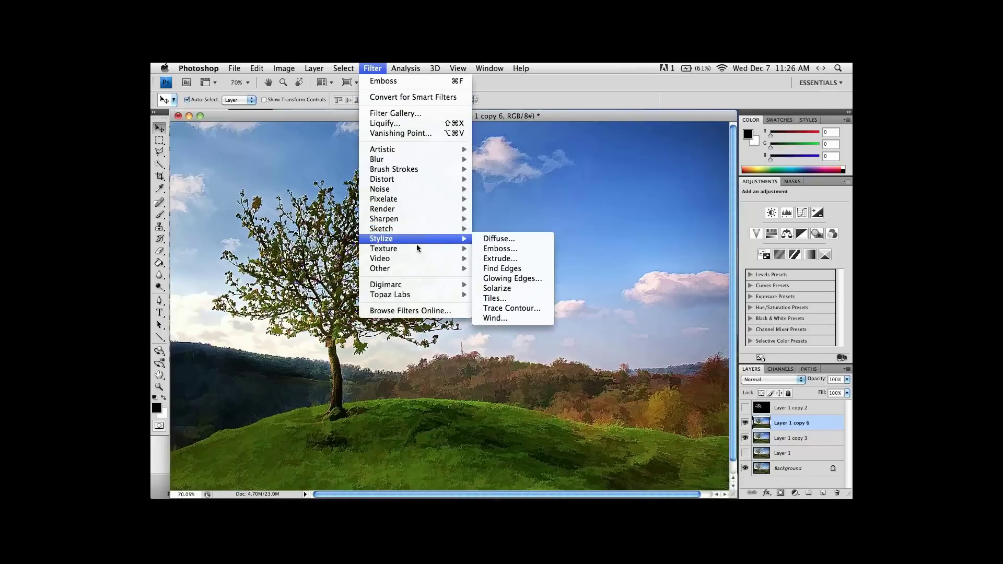
{"action": "left_click", "coordinate": [498, 298]}
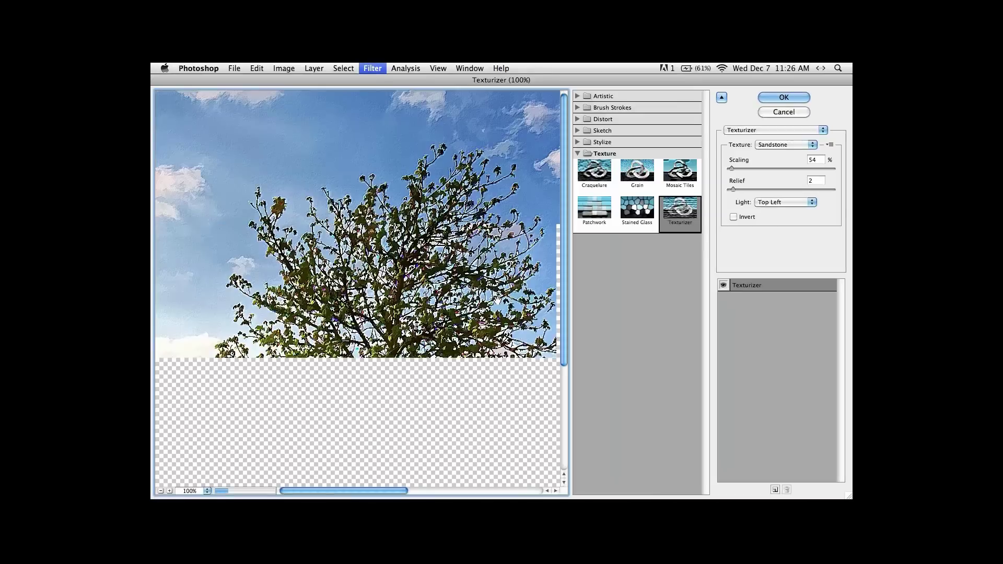
{"action": "left_click", "coordinate": [773, 145]}
{"action": "left_click", "coordinate": [772, 138]}
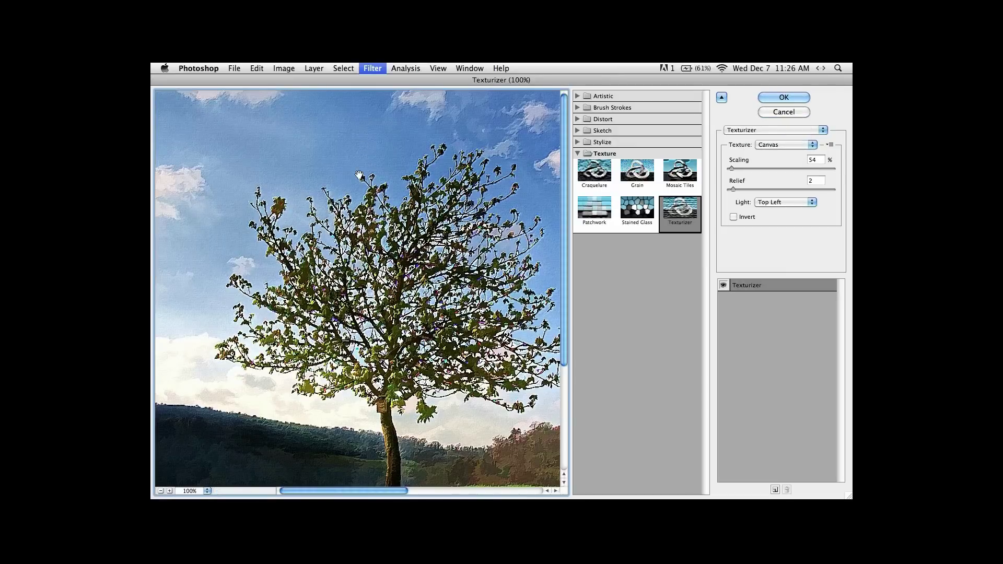
{"action": "left_click", "coordinate": [789, 142]}
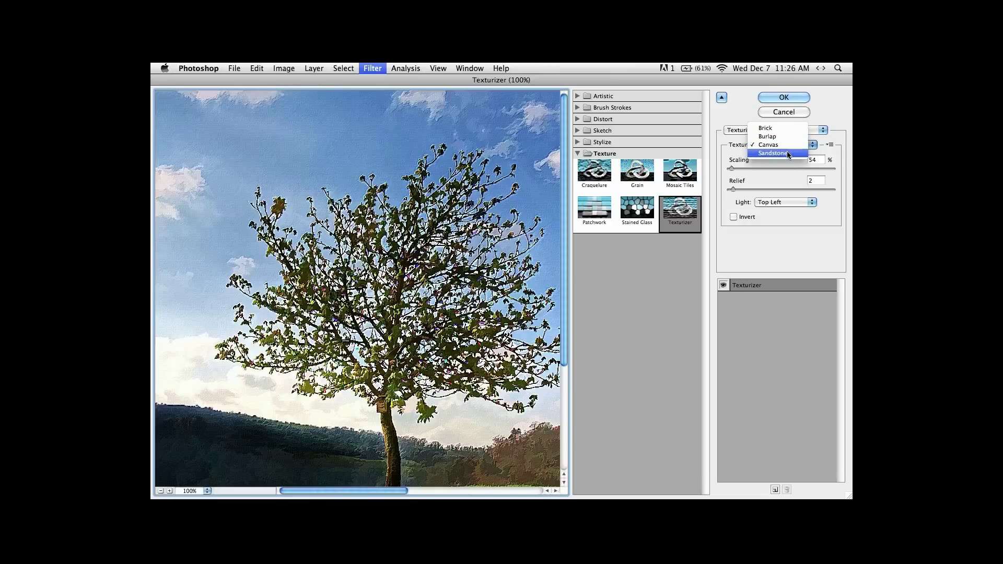
{"action": "left_click", "coordinate": [787, 152]}
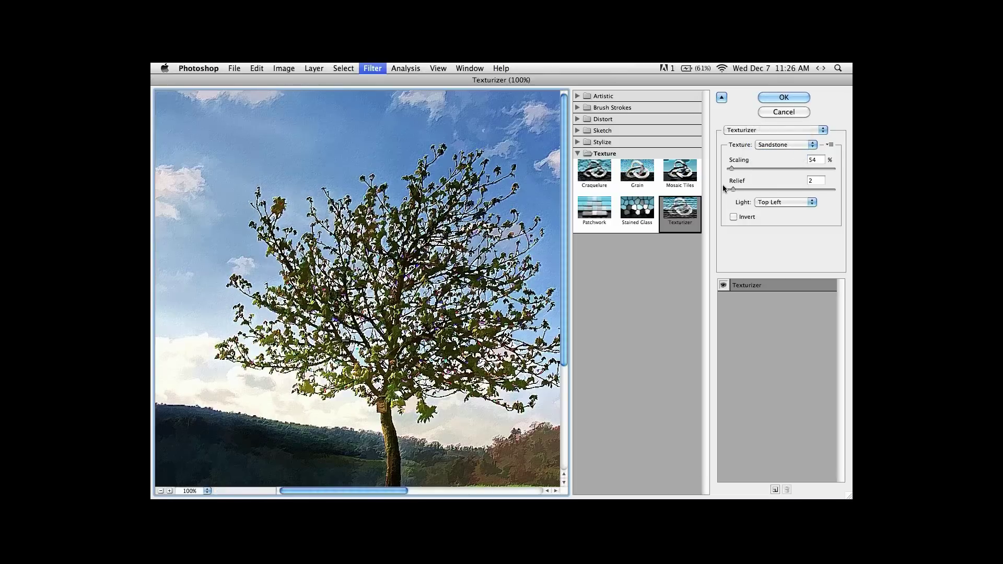
- Preview the Sandstone texture with a relief of 7, then apply it with the relief at 2
{"action": "left_click_drag", "start_coordinate": [733, 190], "coordinate": [743, 189]}
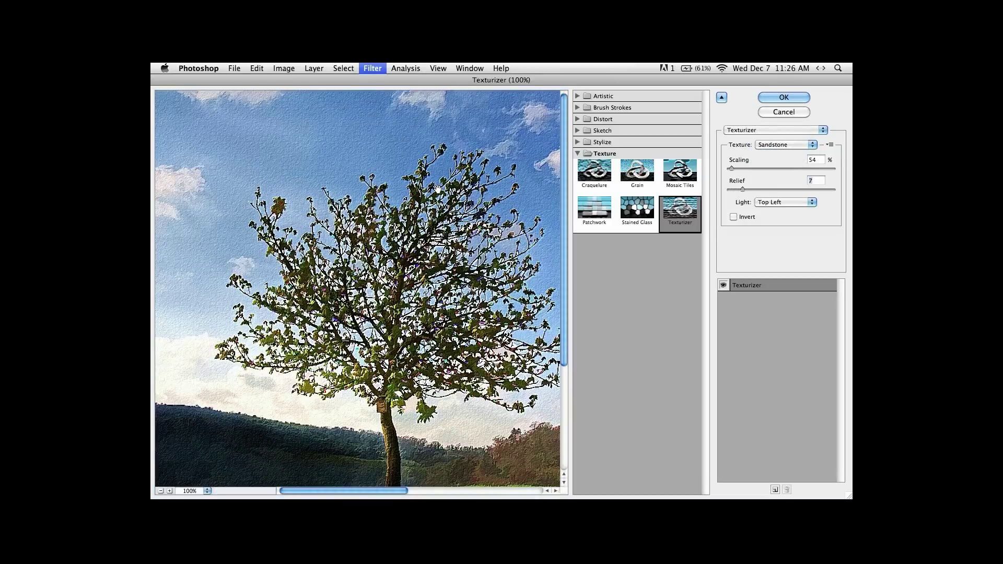
{"action": "scroll", "coordinate": [438, 188], "scroll_direction": "right", "scroll_amount": 5}
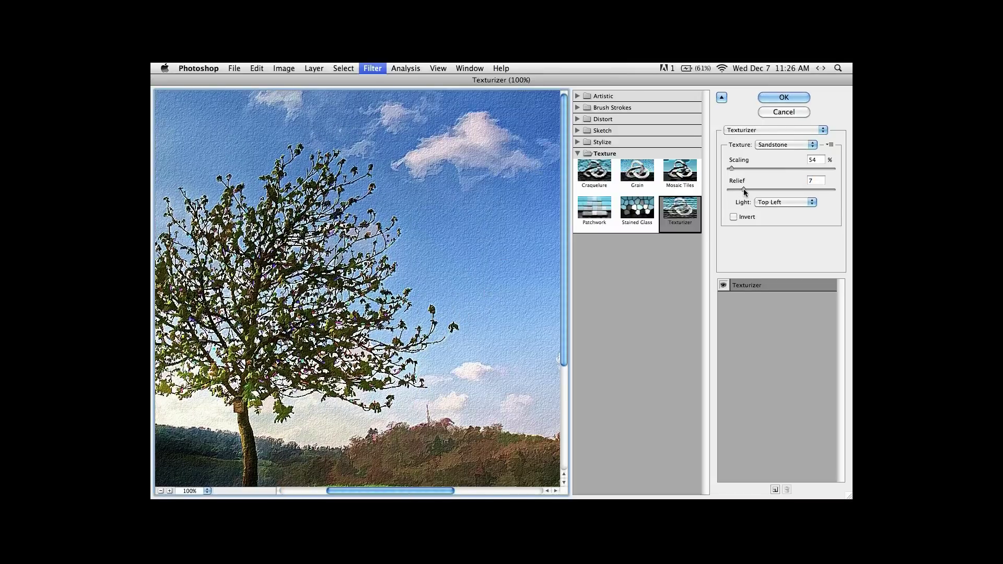
{"action": "left_click_drag", "start_coordinate": [744, 189], "coordinate": [734, 190]}
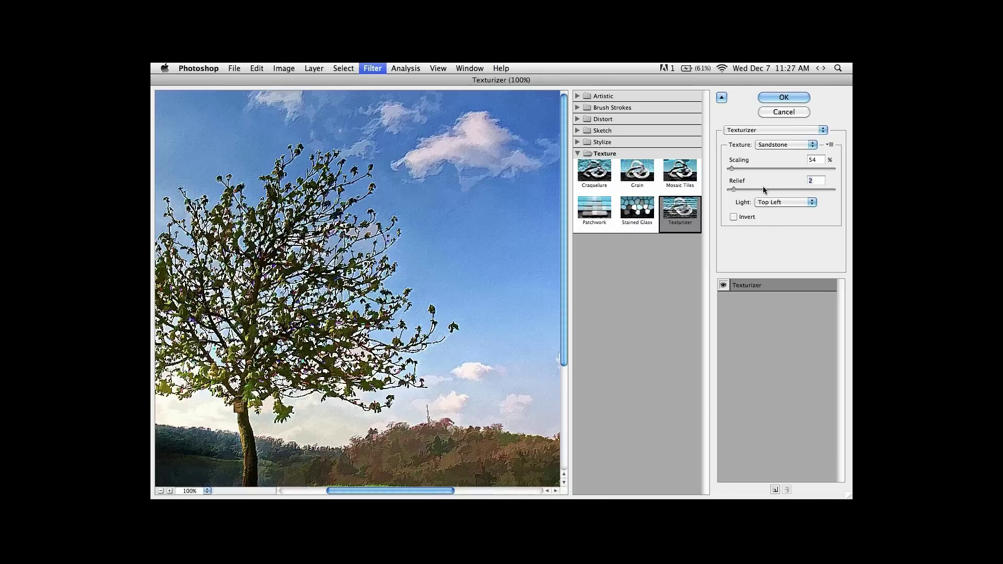
{"action": "left_click", "coordinate": [783, 99]}
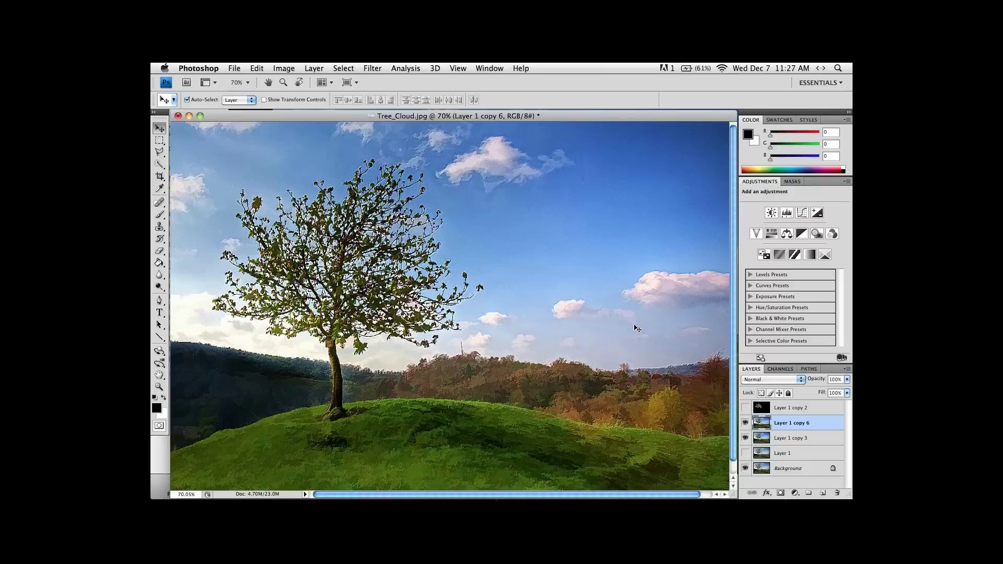
- Examine the textured painting full-screen across the sky, tree and hill
{"action": "key", "text": "f"}
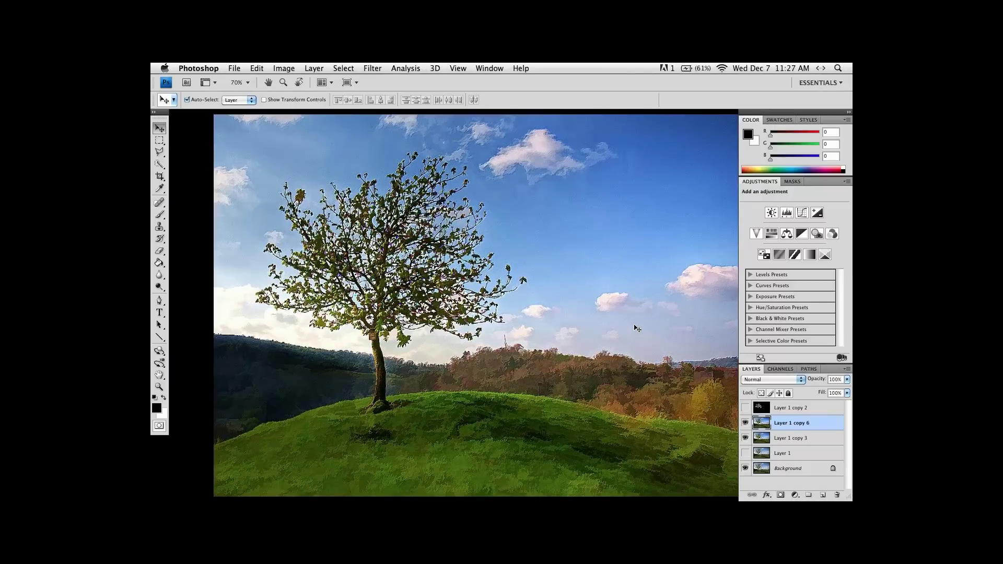
{"action": "key", "text": "f"}
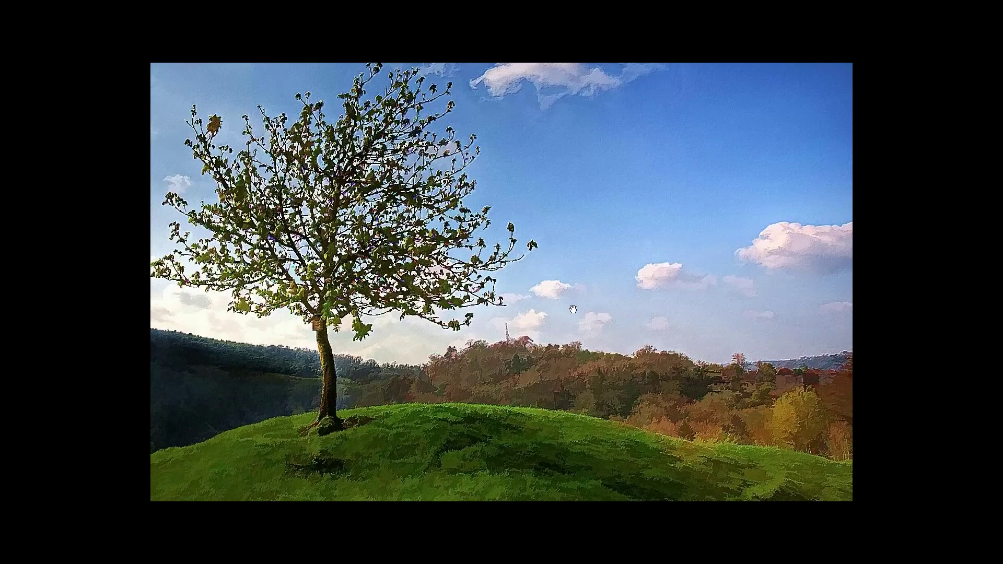
{"action": "scroll", "coordinate": [572, 310], "scroll_direction": "down", "scroll_amount": 1}
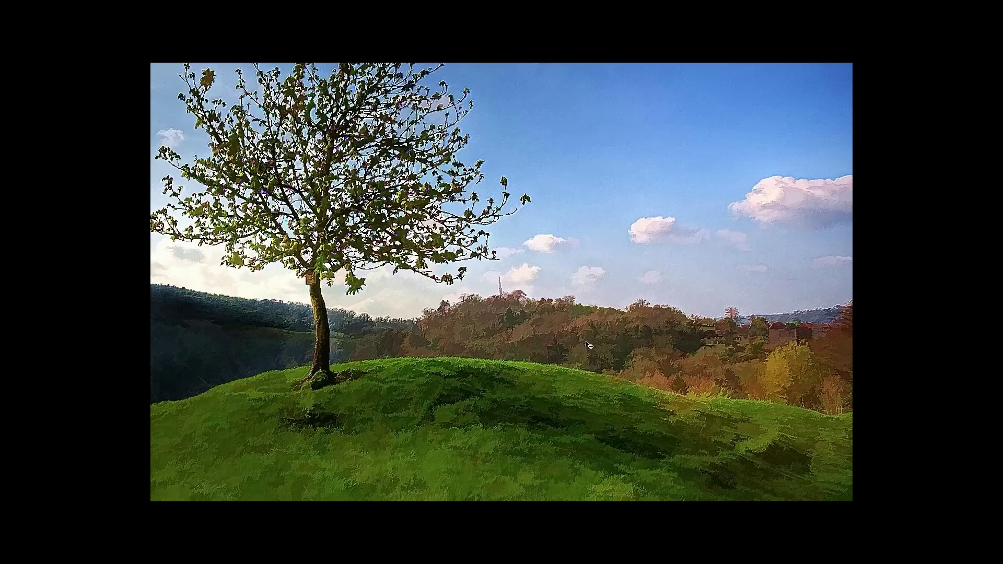
{"action": "scroll", "coordinate": [624, 261], "scroll_direction": "up", "scroll_amount": 1}
{"action": "left_click_drag", "start_coordinate": [623, 261], "coordinate": [628, 296]}
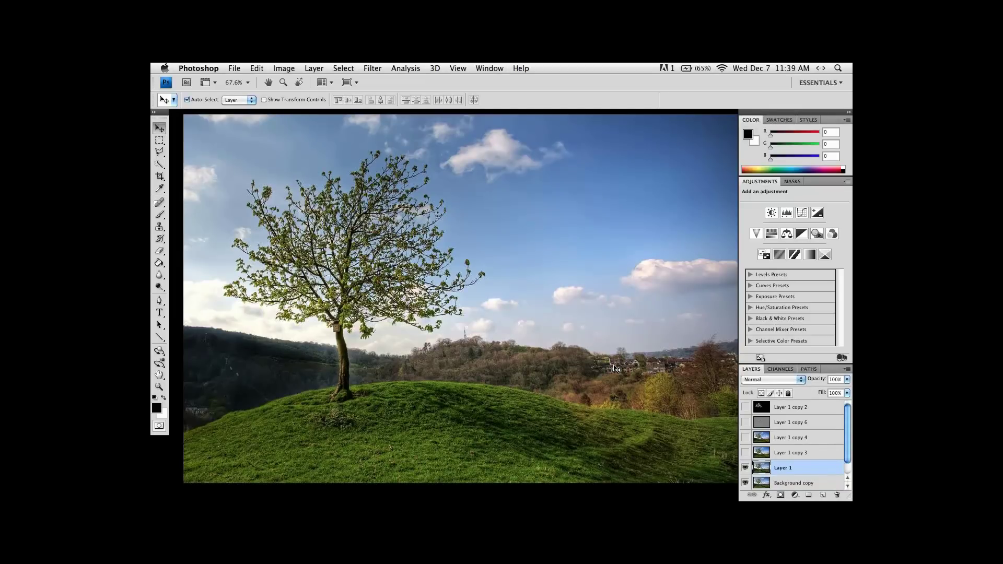
- Show the layers Layer 1 copy 3, Layer 1 copy 4 and Layer 1 copy 6 above Layer 1
{"action": "left_click_drag", "start_coordinate": [745, 452], "coordinate": [745, 423]}
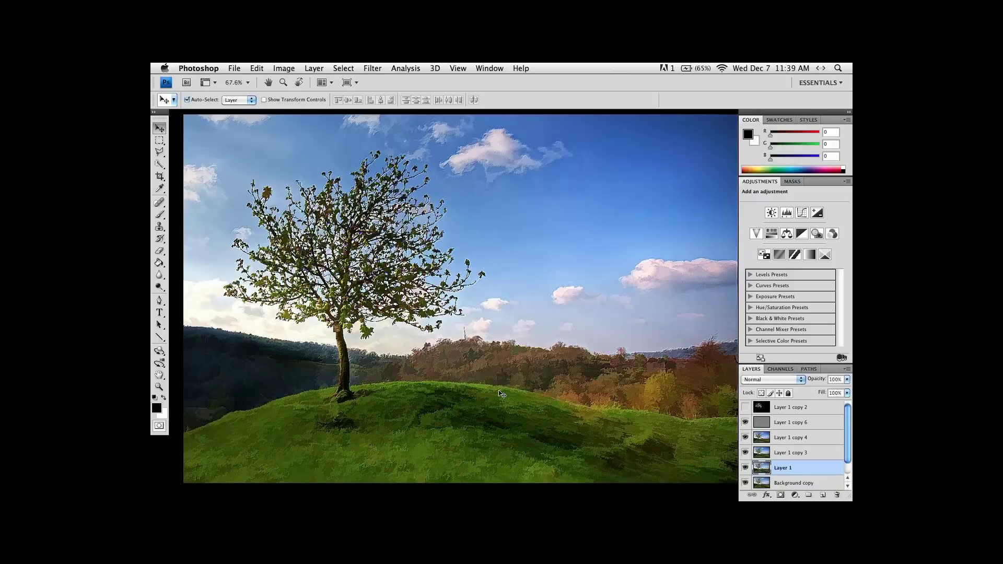
- Switch to iPhoto and open the beach photo with shorebirds from the Photo Art album in Topaz Adjust 5
{"action": "key", "text": "super+Tab"}
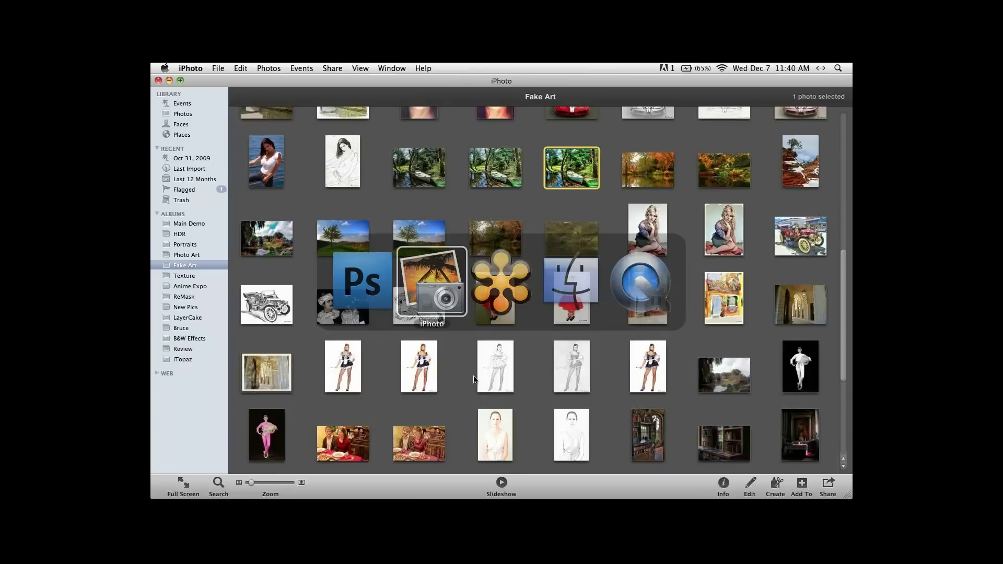
{"action": "scroll", "coordinate": [450, 271], "scroll_direction": "up", "scroll_amount": 5}
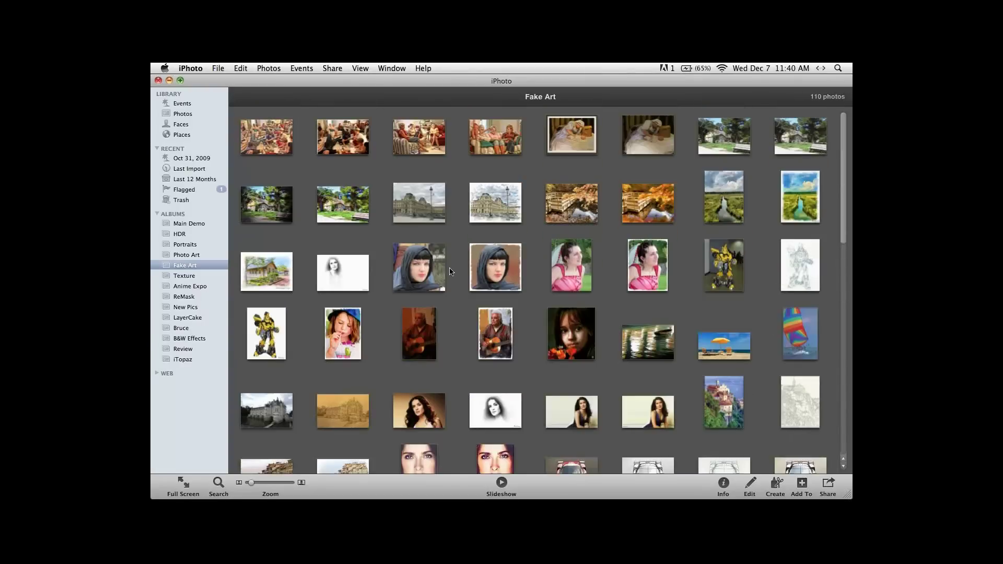
{"action": "left_click", "coordinate": [168, 256]}
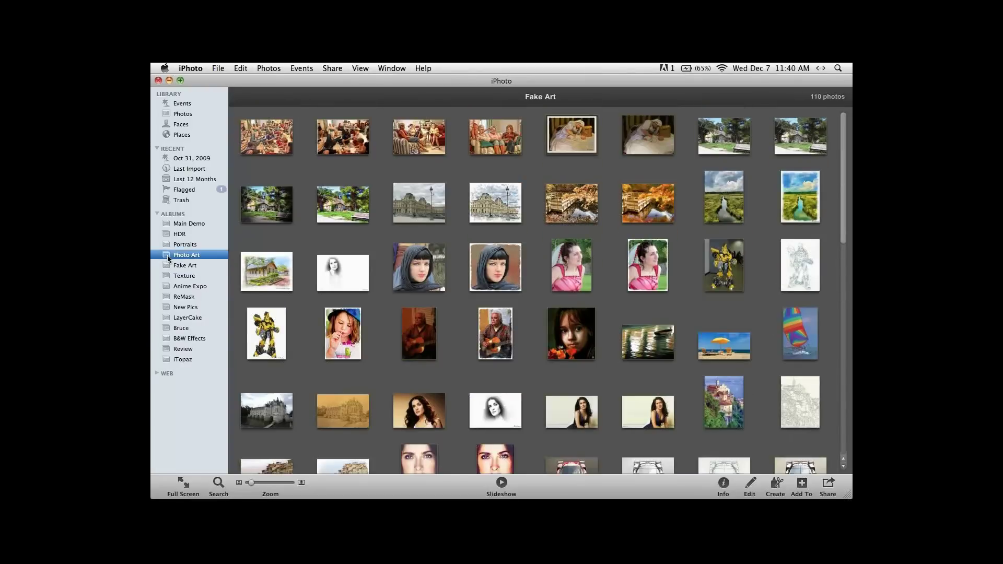
{"action": "left_click", "coordinate": [497, 138]}
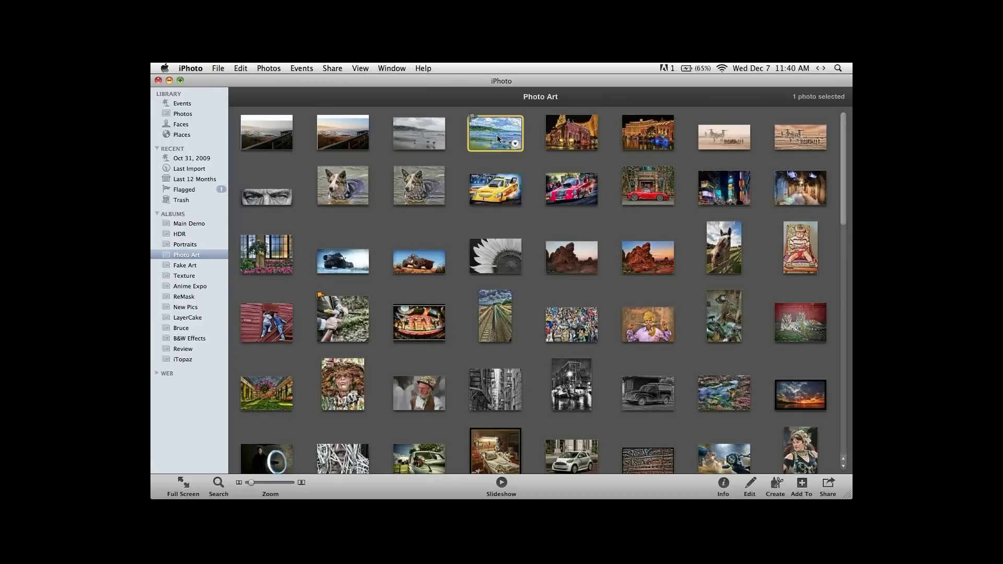
{"action": "double_click", "coordinate": [496, 139]}
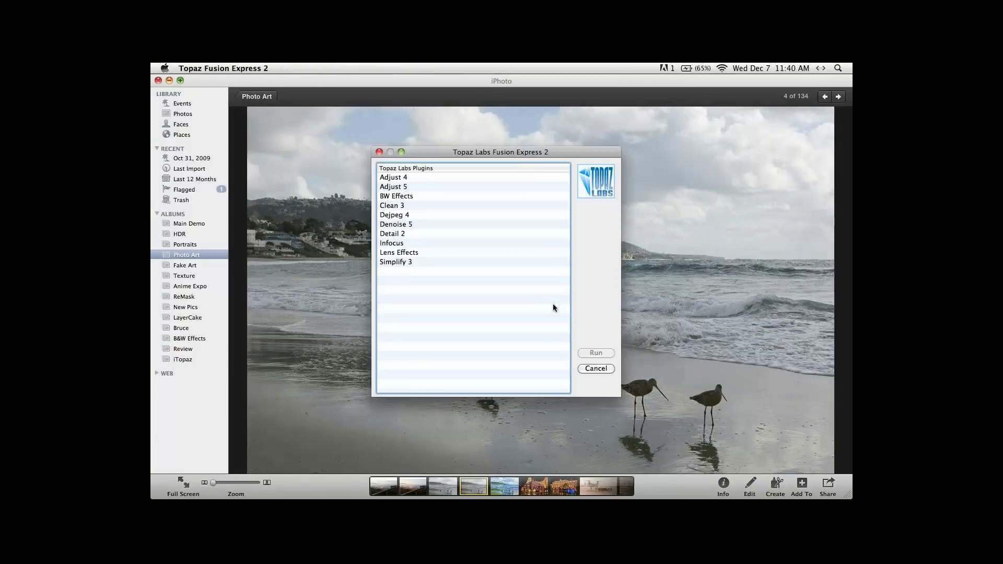
{"action": "left_click", "coordinate": [406, 188]}
{"action": "double_click", "coordinate": [406, 188]}
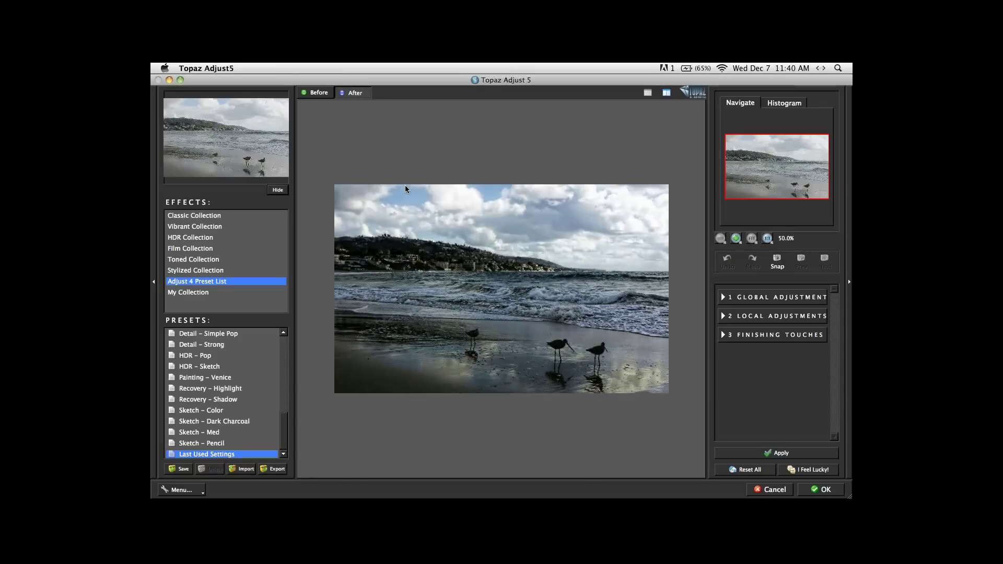
- Reset all settings and apply the Vibrance preset from the Adjust 4 Preset List
{"action": "left_click", "coordinate": [763, 470]}
{"action": "left_click", "coordinate": [229, 335]}
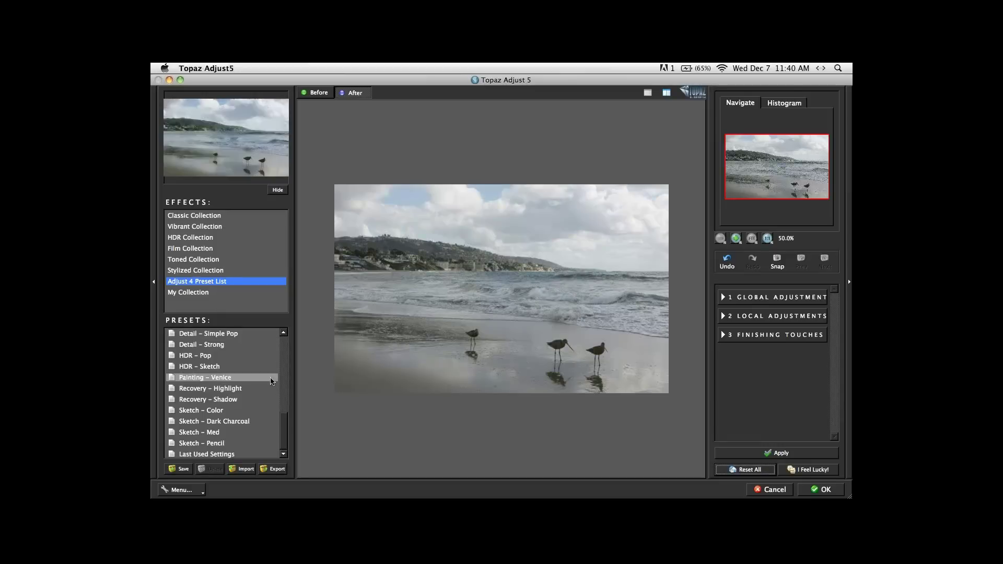
{"action": "left_click_drag", "start_coordinate": [282, 438], "coordinate": [283, 403]}
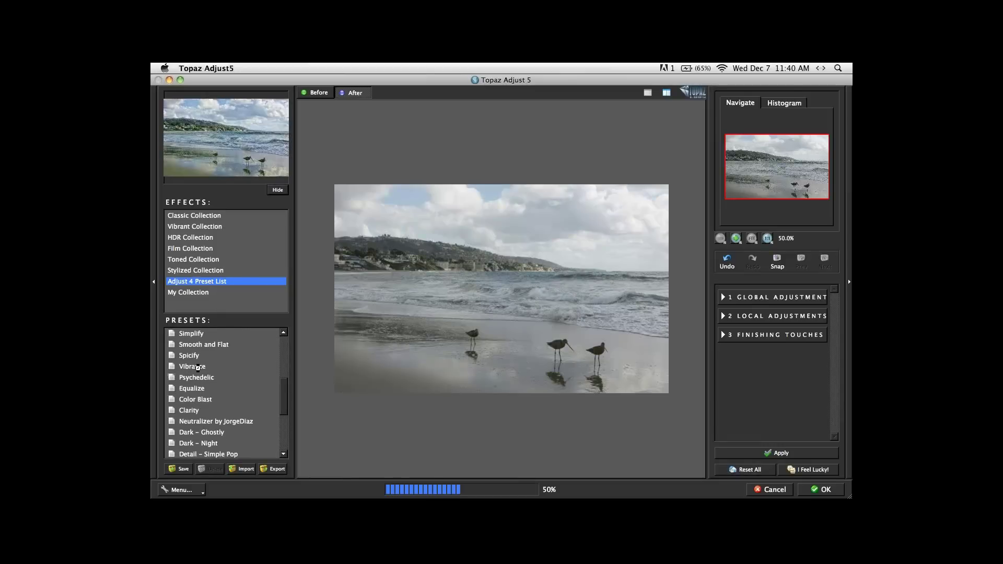
{"action": "left_click", "coordinate": [198, 367]}
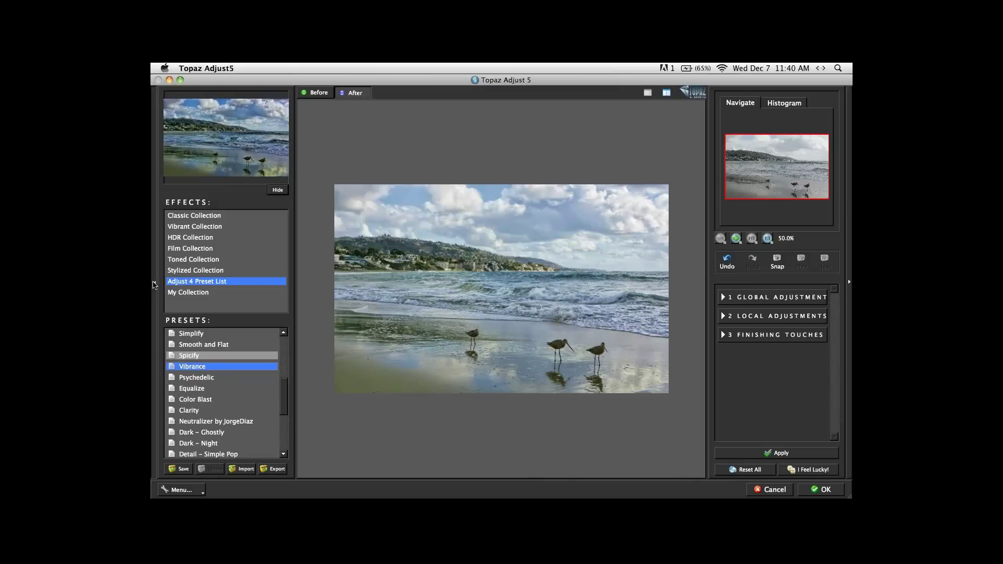
- Hide the preset list and compare the Vibrance result with the original at 100% across the sky, hill and water
{"action": "left_click", "coordinate": [154, 284]}
{"action": "left_click", "coordinate": [356, 265]}
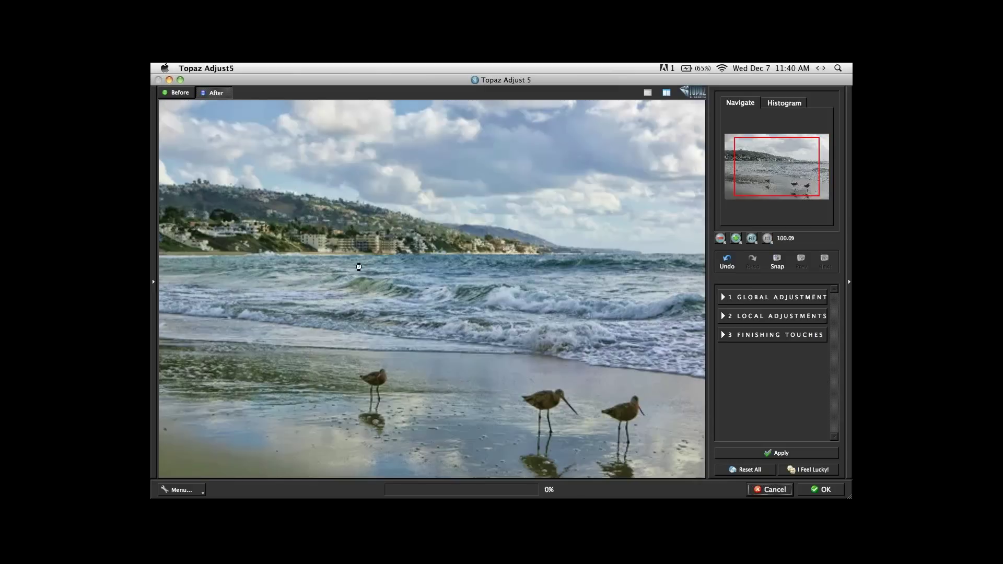
{"action": "left_click", "coordinate": [550, 223]}
{"action": "left_click_drag", "start_coordinate": [550, 223], "coordinate": [449, 269]}
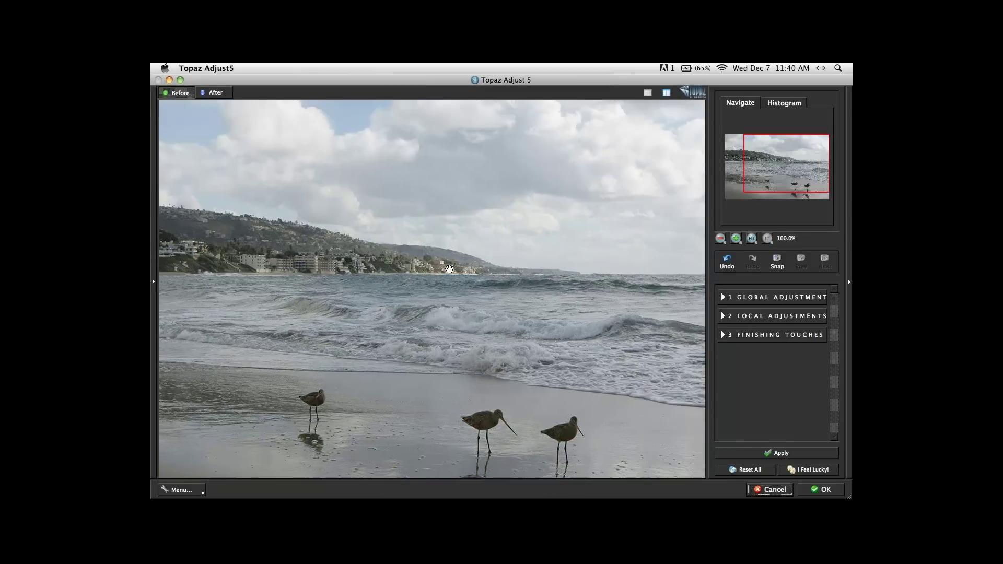
{"action": "left_click", "coordinate": [449, 269]}
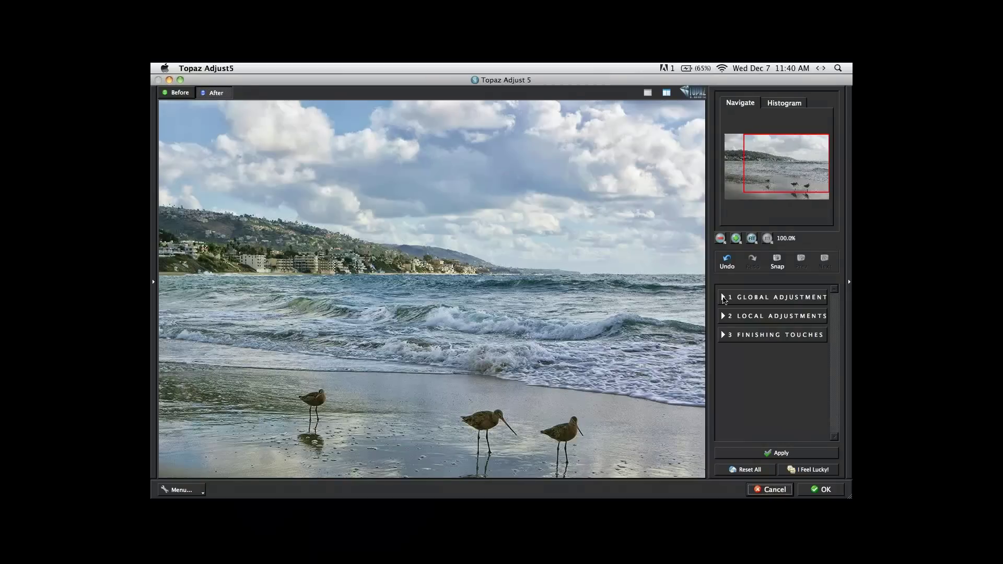
- Set the global Details Strength to 2.34 and compare the result with the original photo
{"action": "left_click", "coordinate": [724, 298]}
{"action": "left_click", "coordinate": [546, 242]}
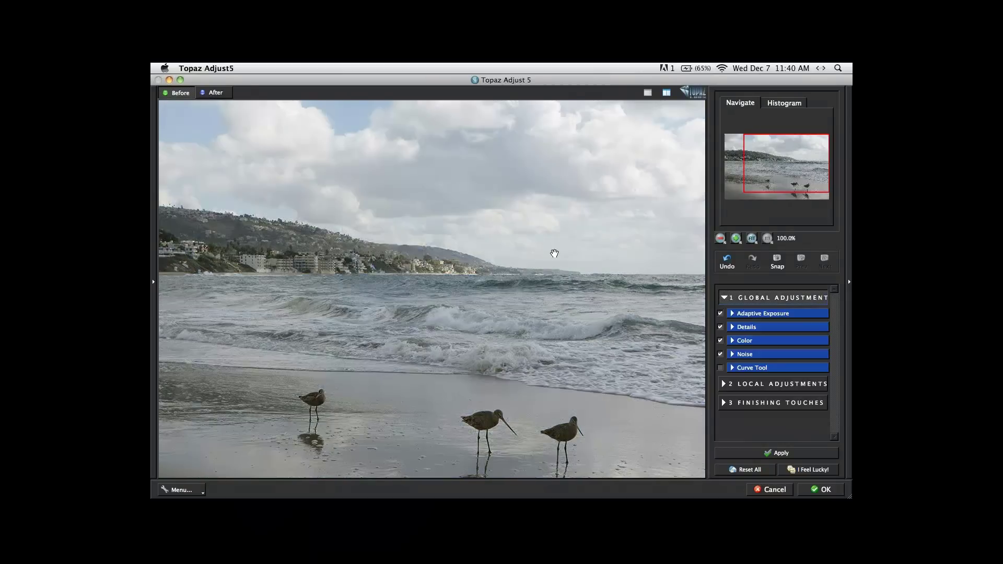
{"action": "left_click", "coordinate": [733, 327]}
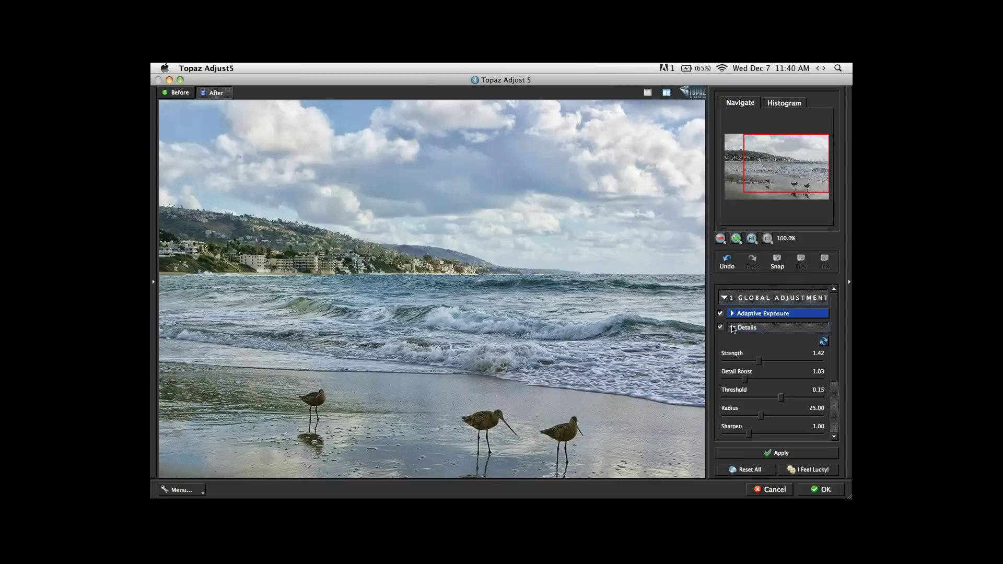
{"action": "left_click", "coordinate": [763, 365]}
{"action": "left_click_drag", "start_coordinate": [764, 364], "coordinate": [782, 366]}
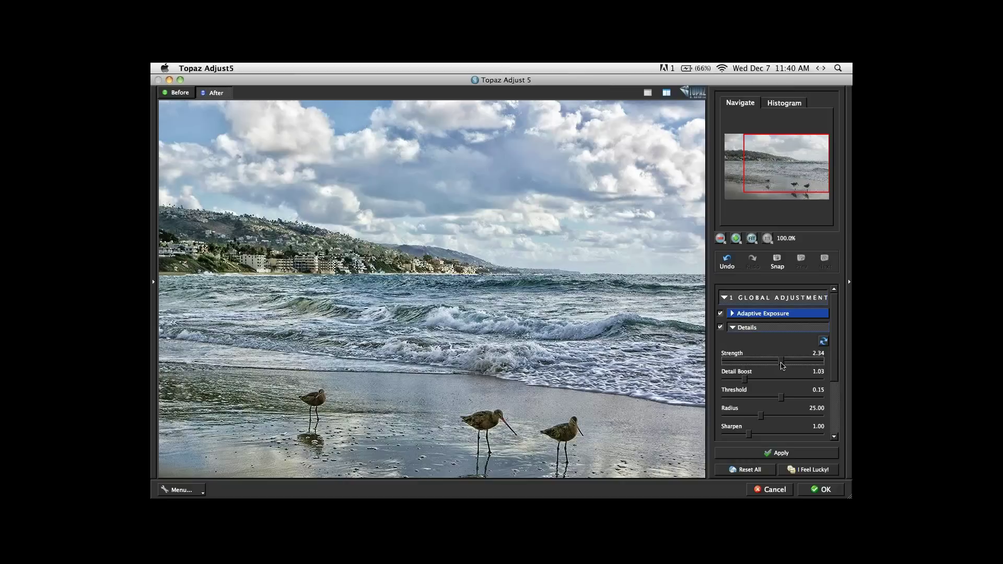
{"action": "left_click", "coordinate": [535, 234]}
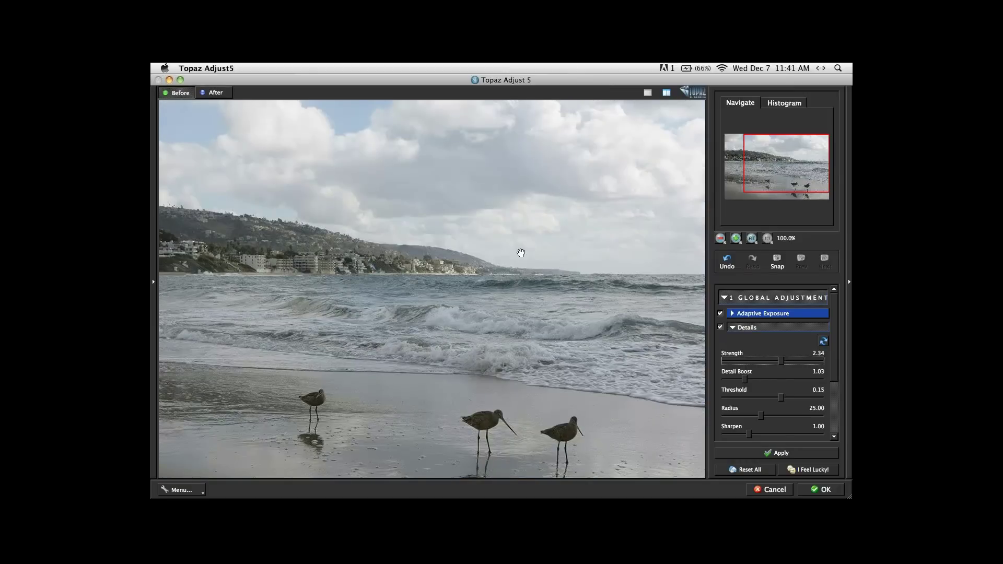
{"action": "left_click", "coordinate": [556, 279]}
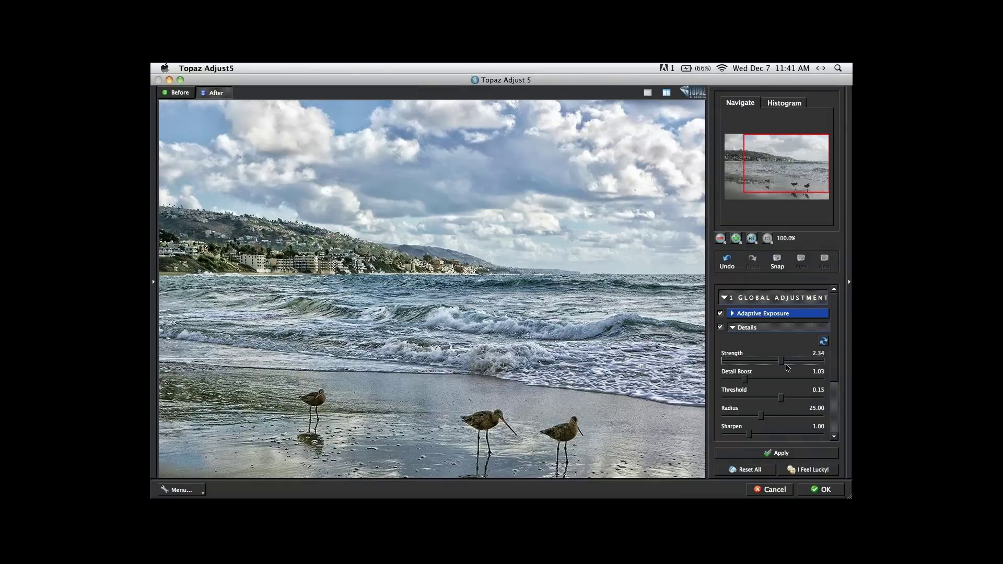
- Set the Saturation Boost to 1.46 in the global Color adjustments
{"action": "left_click", "coordinate": [733, 329]}
{"action": "left_click_drag", "start_coordinate": [309, 302], "coordinate": [539, 307]}
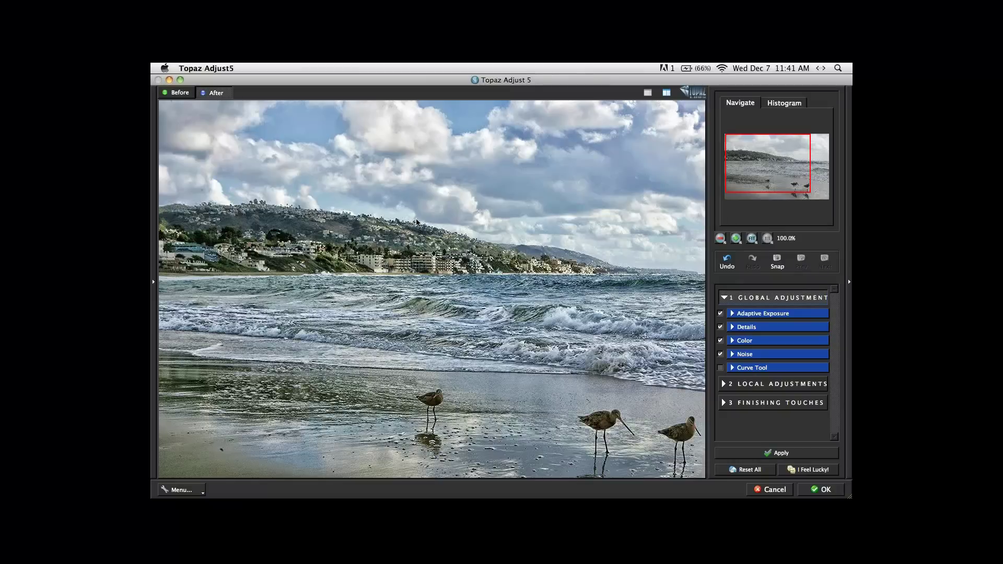
{"action": "left_click", "coordinate": [733, 342]}
{"action": "scroll", "coordinate": [744, 348], "scroll_direction": "down", "scroll_amount": 3}
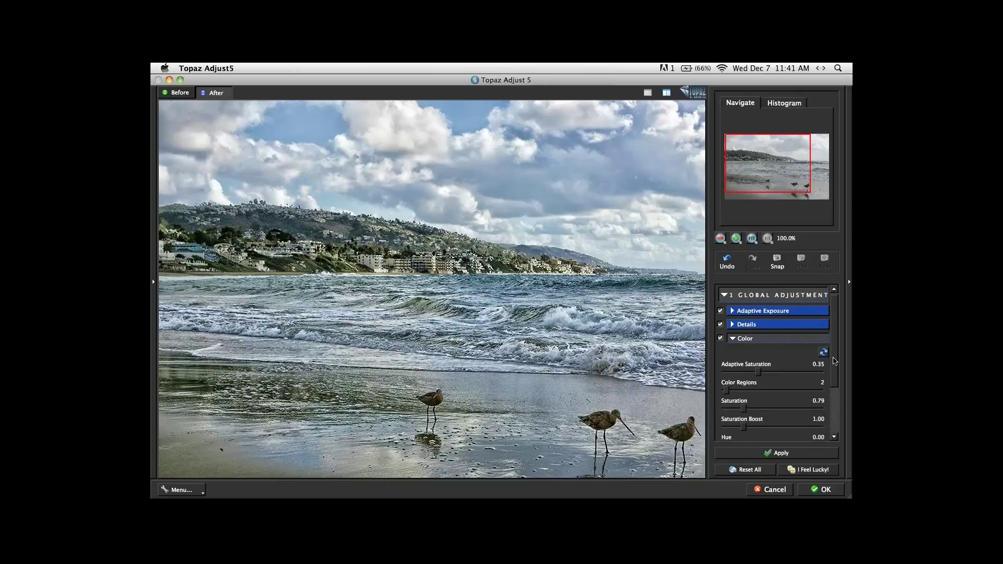
{"action": "left_click_drag", "start_coordinate": [744, 366], "coordinate": [757, 370]}
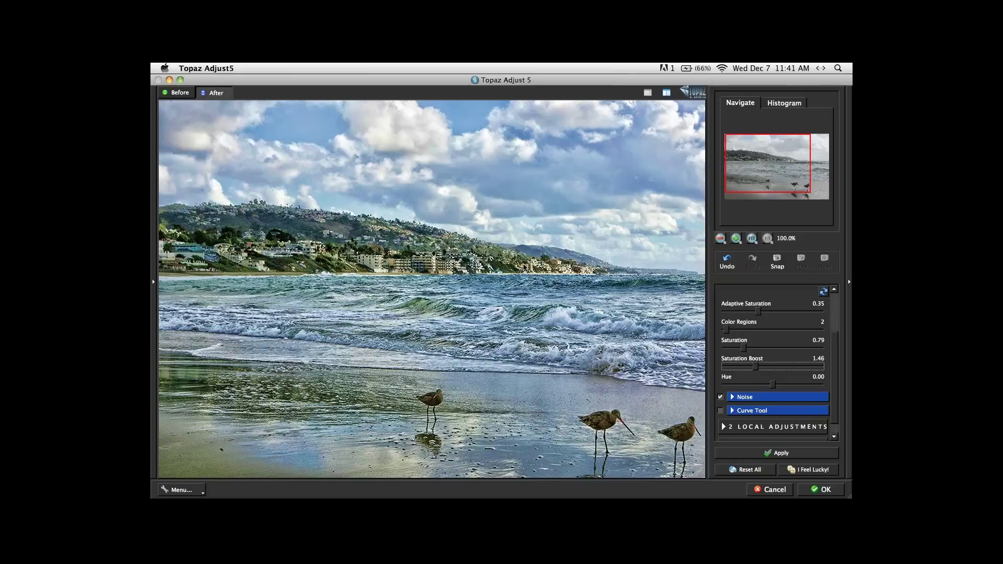
- Examine the options in the Adjust 5 Preferences dialog and leave it without changing anything
{"action": "left_click", "coordinate": [188, 492]}
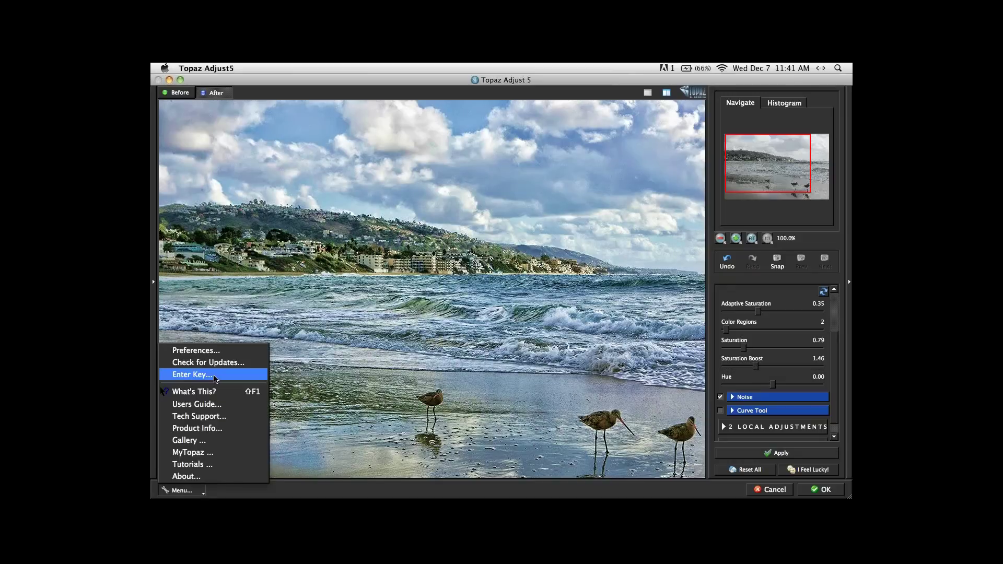
{"action": "left_click", "coordinate": [219, 355]}
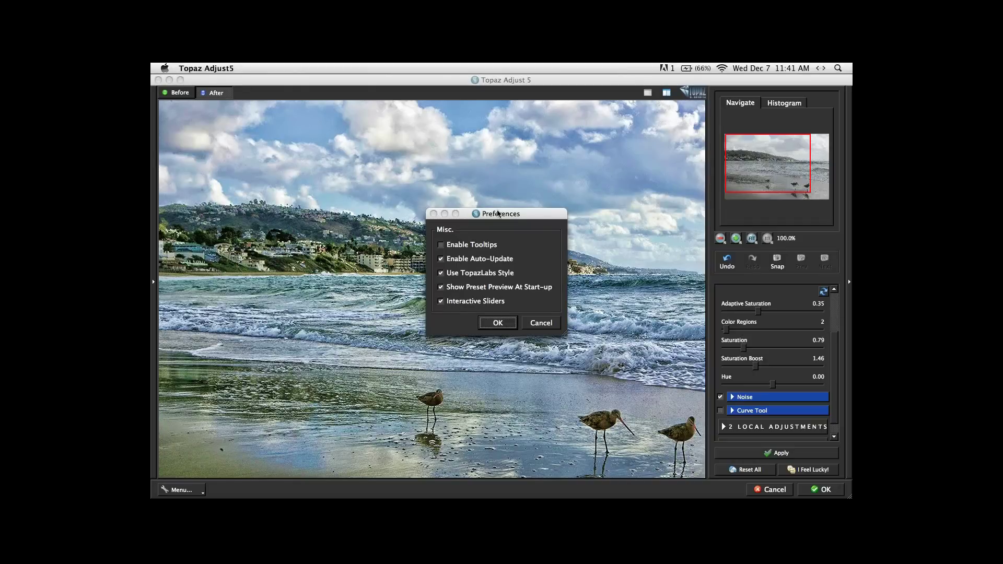
{"action": "left_click", "coordinate": [542, 323]}
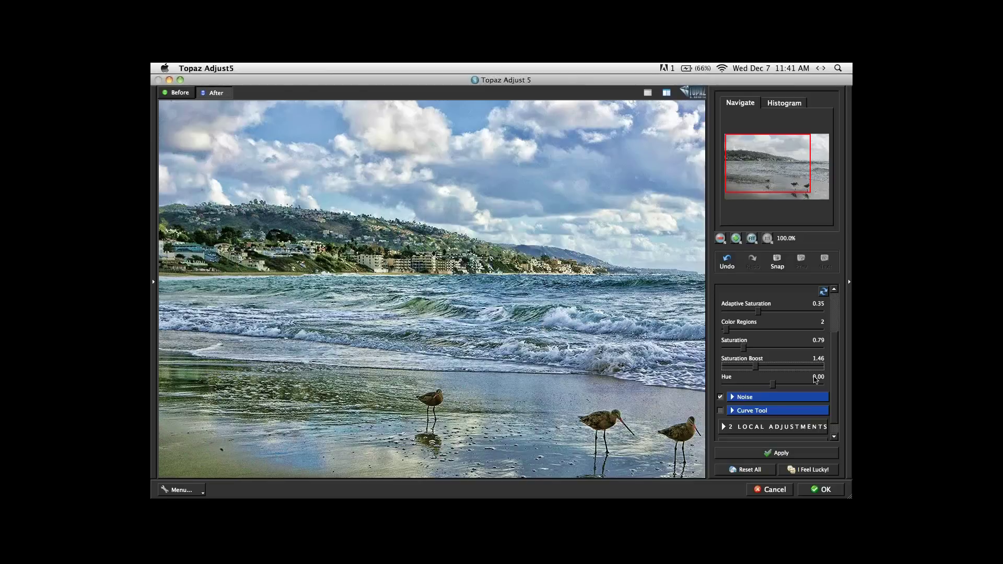
- Try different Saturation Boost amounts on the whole photo, leave it raised above 1.00, and apply the Adjust 5 result
{"action": "left_click_drag", "start_coordinate": [756, 367], "coordinate": [761, 369]}
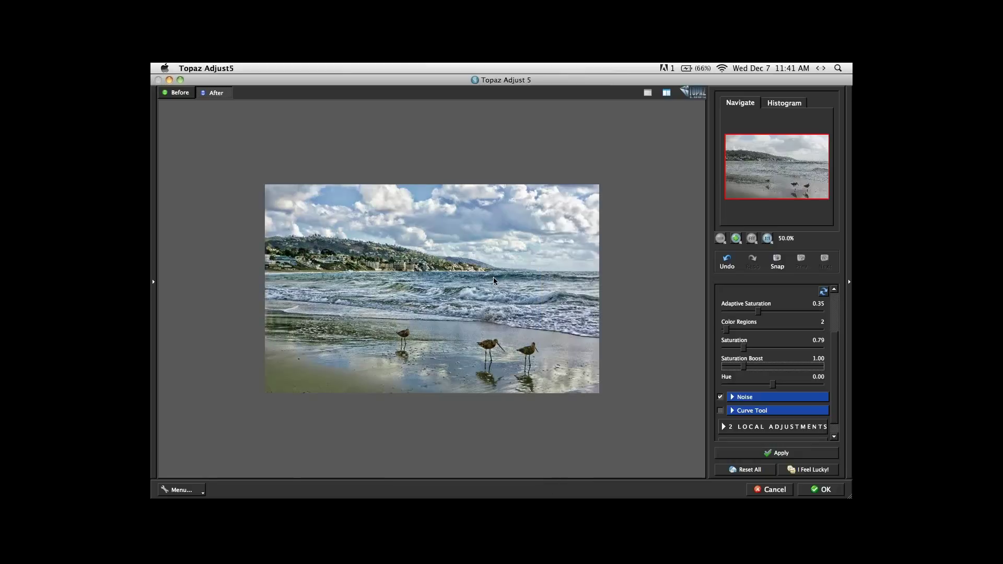
{"action": "left_click_drag", "start_coordinate": [513, 280], "coordinate": [514, 308]}
{"action": "left_click_drag", "start_coordinate": [744, 367], "coordinate": [763, 371]}
{"action": "left_click", "coordinate": [832, 491]}
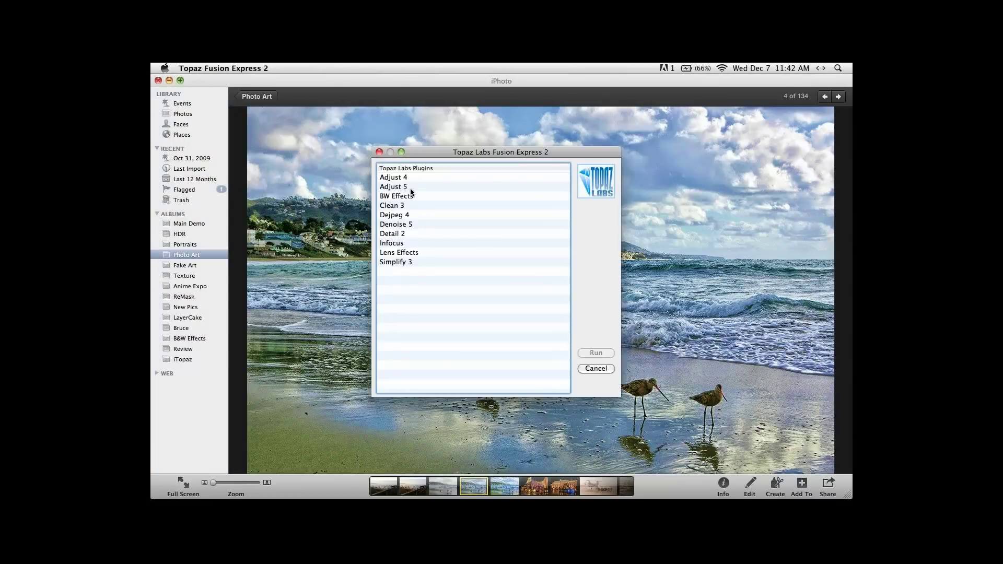
- Open the beach photo in Simplify 3, preview the BuzSim preset at 100% and apply it
{"action": "double_click", "coordinate": [413, 261]}
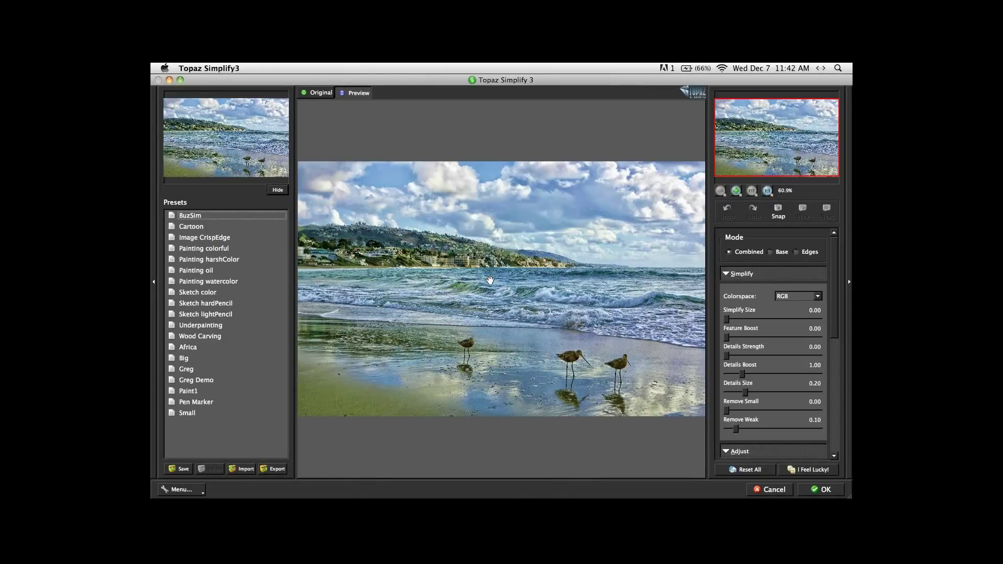
{"action": "left_click", "coordinate": [207, 217]}
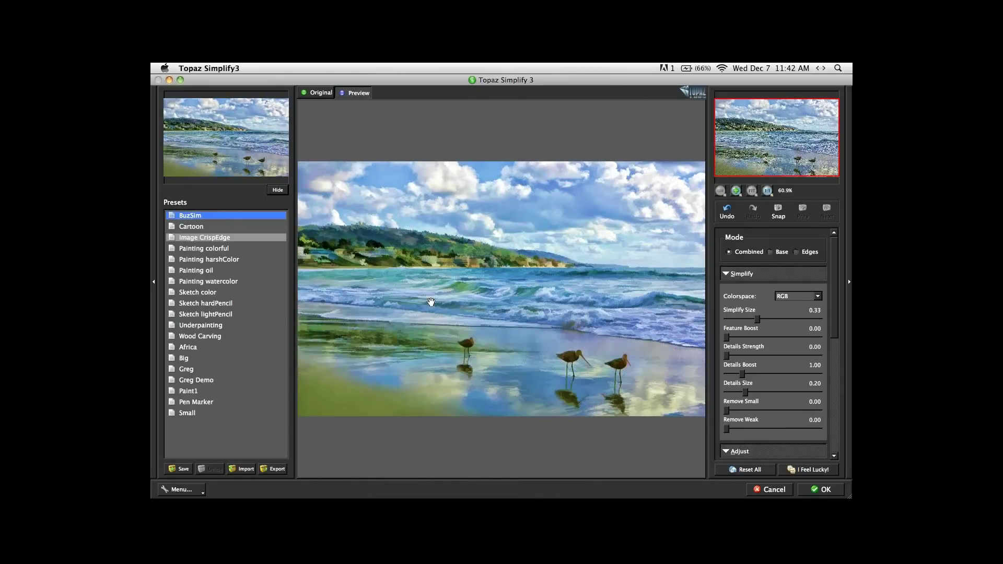
{"action": "key", "text": "super+alt+0"}
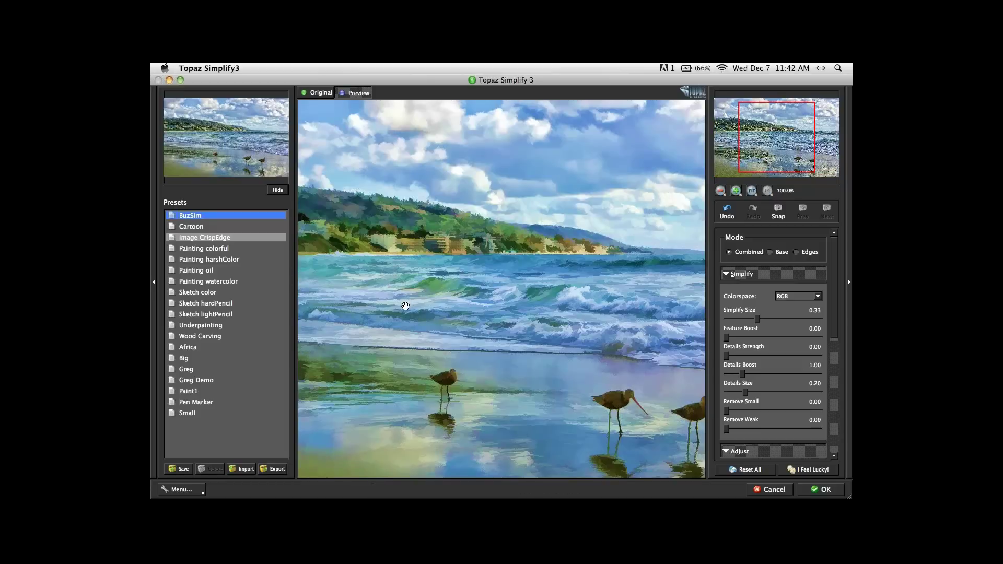
{"action": "left_click", "coordinate": [405, 306]}
{"action": "left_click", "coordinate": [823, 489]}
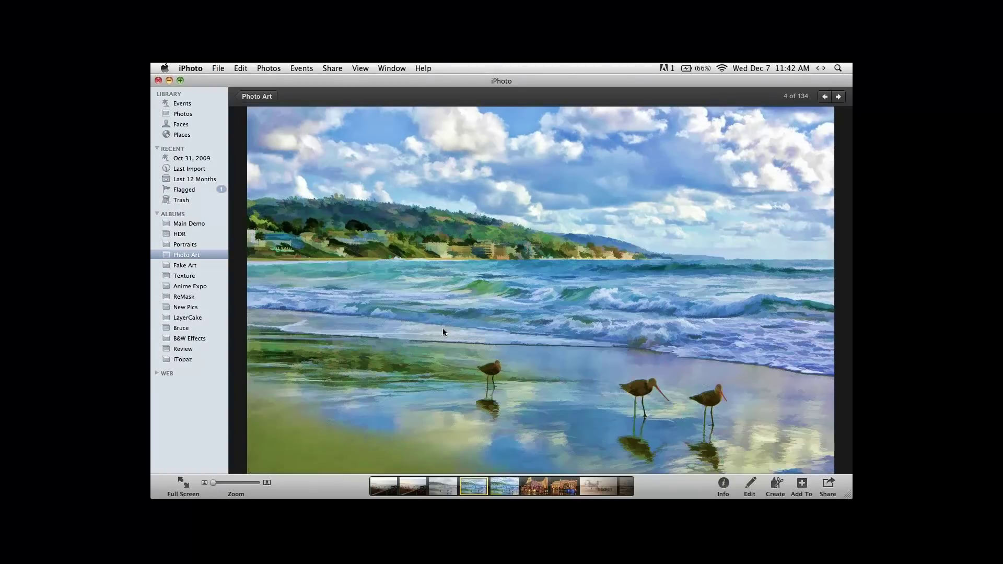
- Open the simplified beach photo in Detail 2 and set Small Detail to 0.62
{"action": "double_click", "coordinate": [443, 332]}
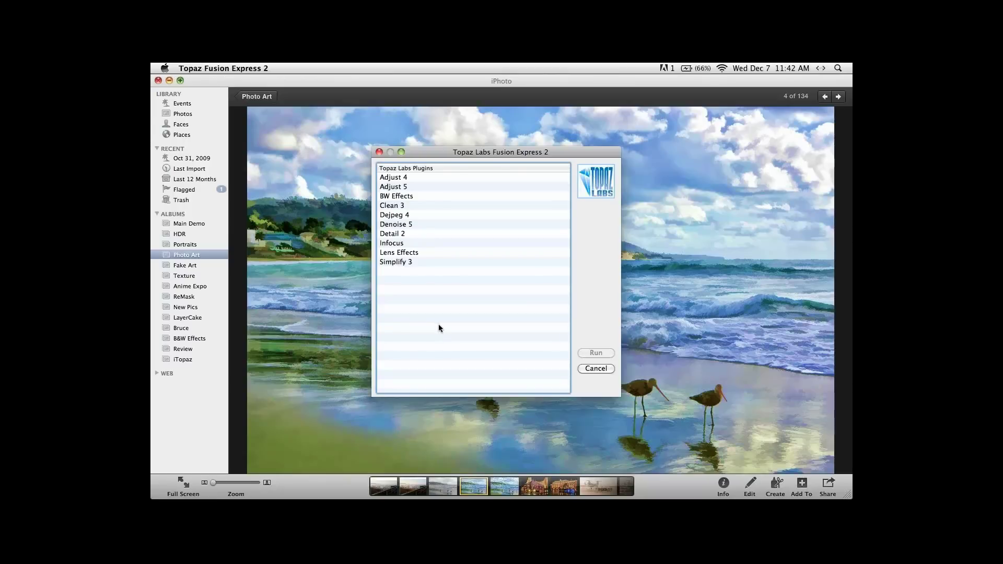
{"action": "double_click", "coordinate": [406, 234]}
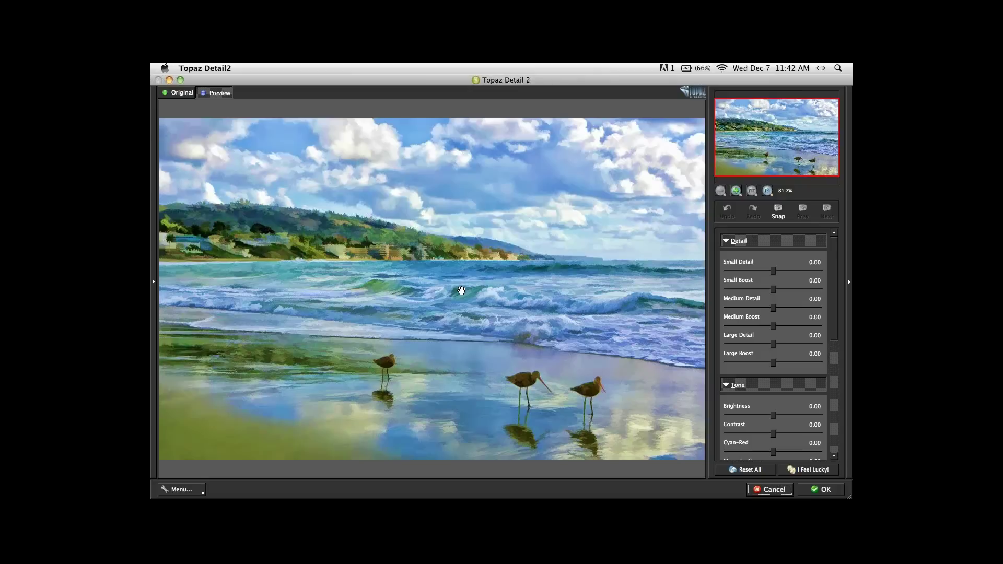
{"action": "scroll", "coordinate": [454, 286], "scroll_direction": "up", "scroll_amount": 1}
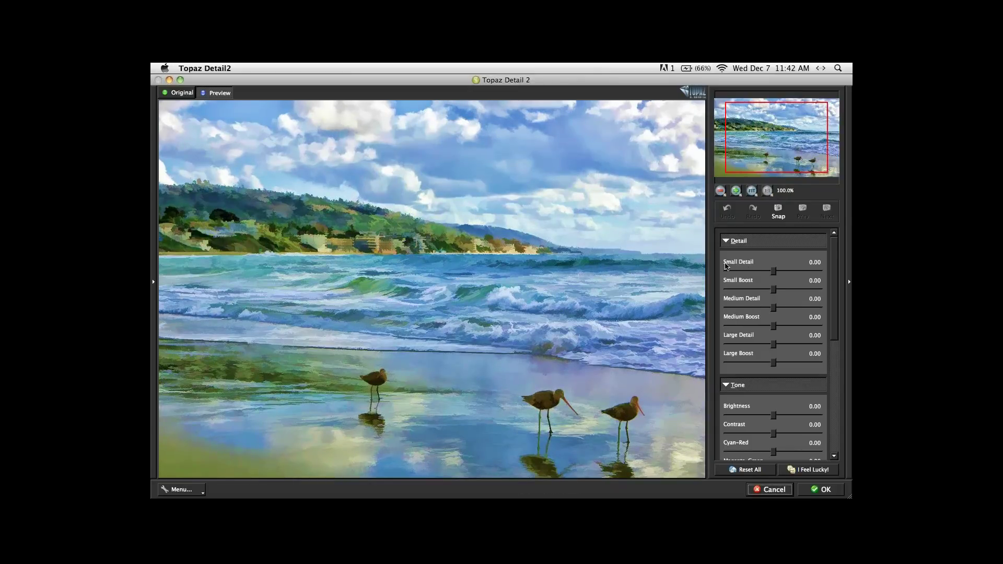
{"action": "left_click_drag", "start_coordinate": [774, 271], "coordinate": [804, 275]}
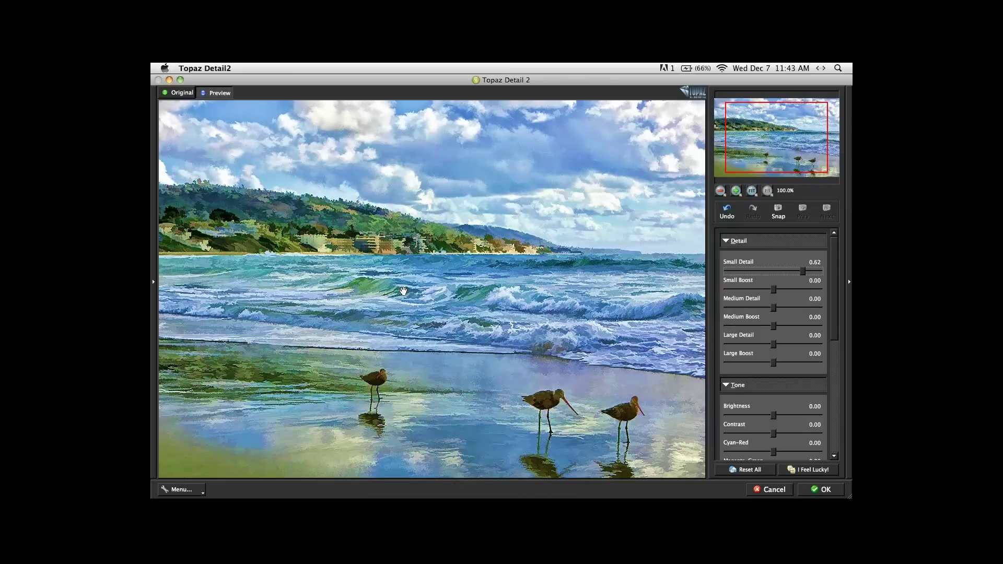
- Compare the detail enhancement with the original, then set Small Detail to 0.63
{"action": "left_click", "coordinate": [457, 377]}
{"action": "left_click", "coordinate": [389, 269]}
{"action": "left_click", "coordinate": [389, 271]}
{"action": "left_click_drag", "start_coordinate": [803, 271], "coordinate": [805, 273]}
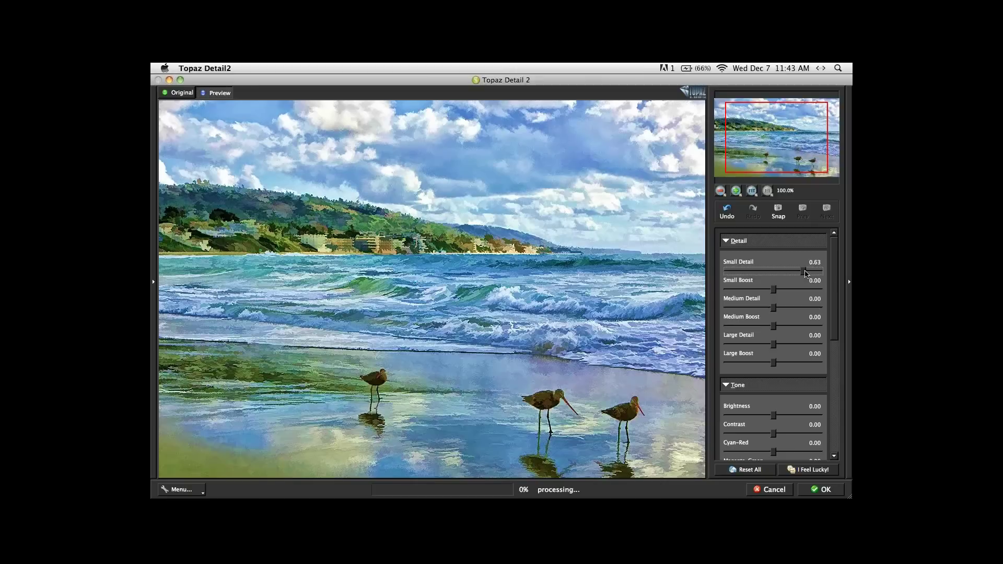
- Apply the Detail 2 enhancement to the beach photo
{"action": "left_click", "coordinate": [820, 489]}
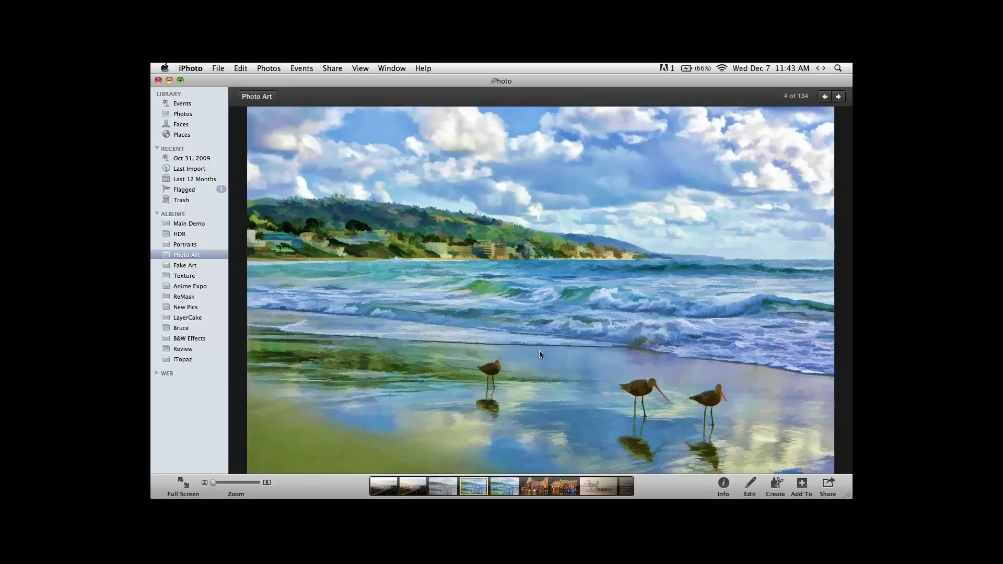
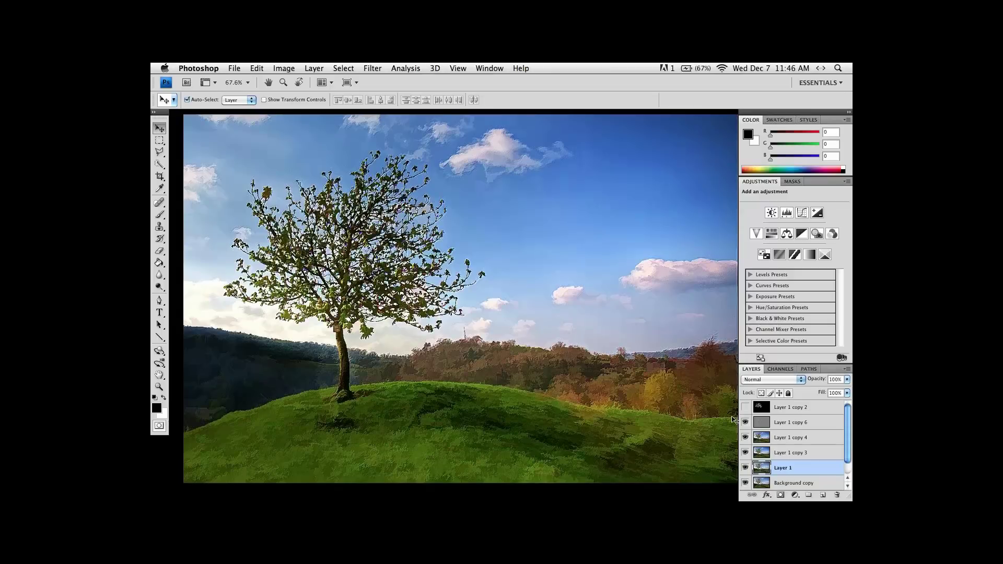
- Hide Layer 1 copy 6, Layer 1 copy 4, Layer 1 copy 3 and Layer 1, and select the Background copy layer
{"action": "left_click_drag", "start_coordinate": [745, 452], "coordinate": [745, 422]}
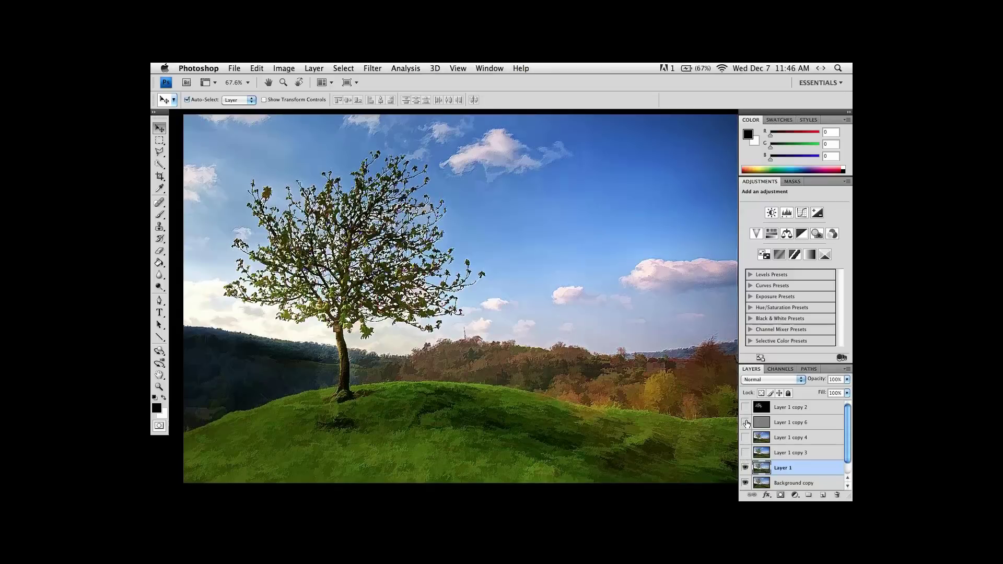
{"action": "left_click", "coordinate": [745, 467]}
{"action": "left_click", "coordinate": [762, 486]}
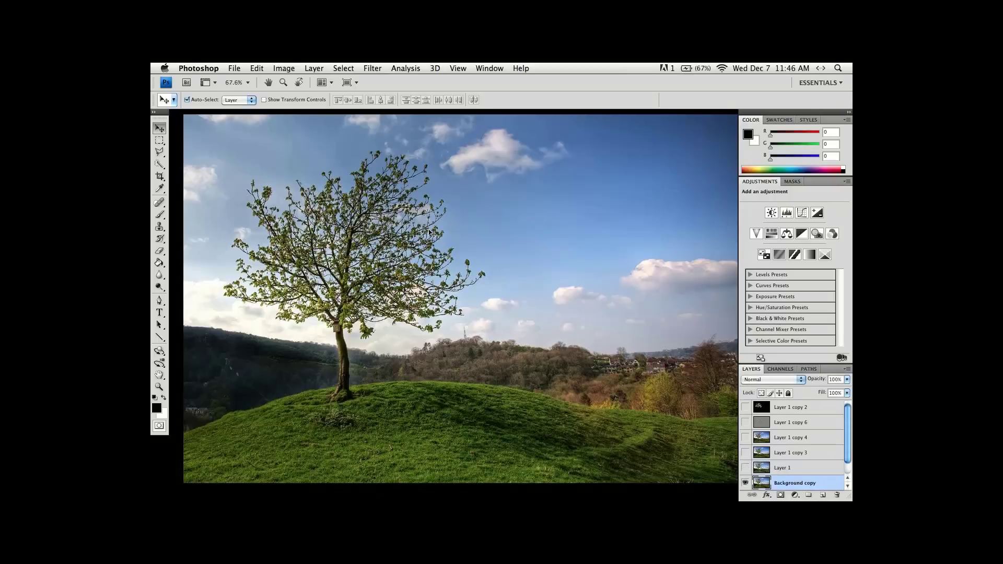
- Open the Background copy layer in Topaz Simplify 3 and preview the tree at 100%
{"action": "left_click", "coordinate": [369, 67]}
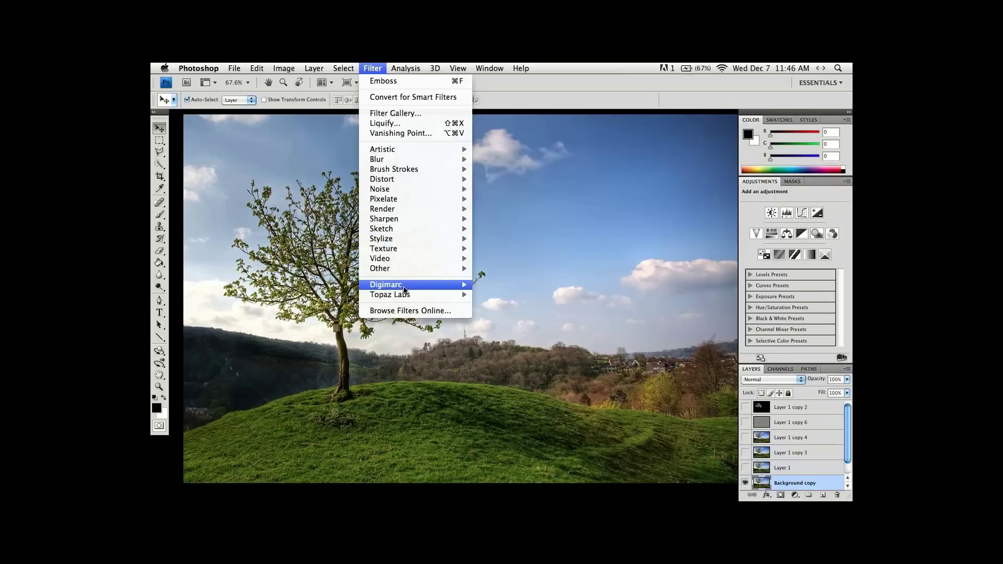
{"action": "mouse_move", "coordinate": [405, 295]}
{"action": "left_click", "coordinate": [487, 394]}
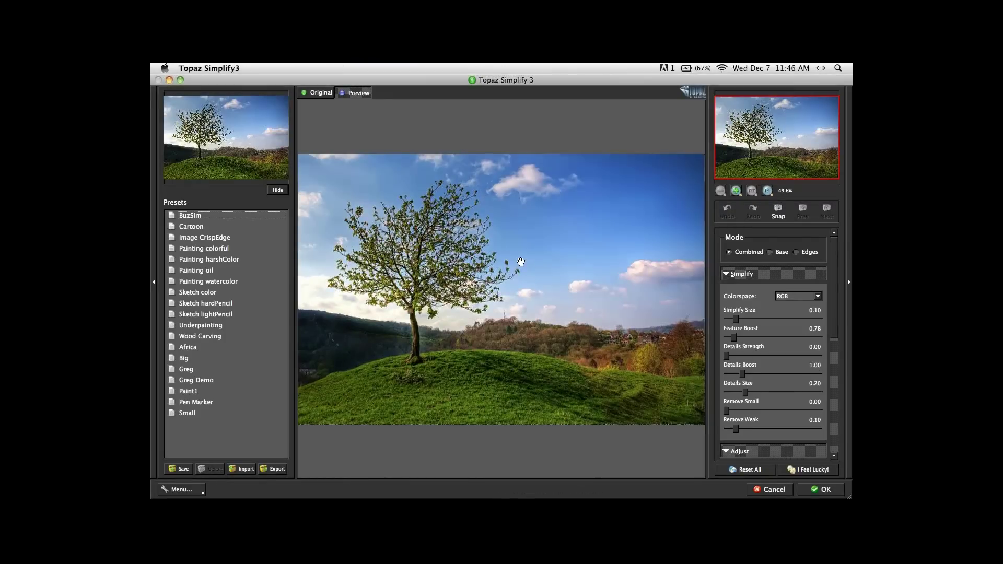
{"action": "left_click", "coordinate": [521, 262]}
{"action": "left_click_drag", "start_coordinate": [597, 331], "coordinate": [538, 303]}
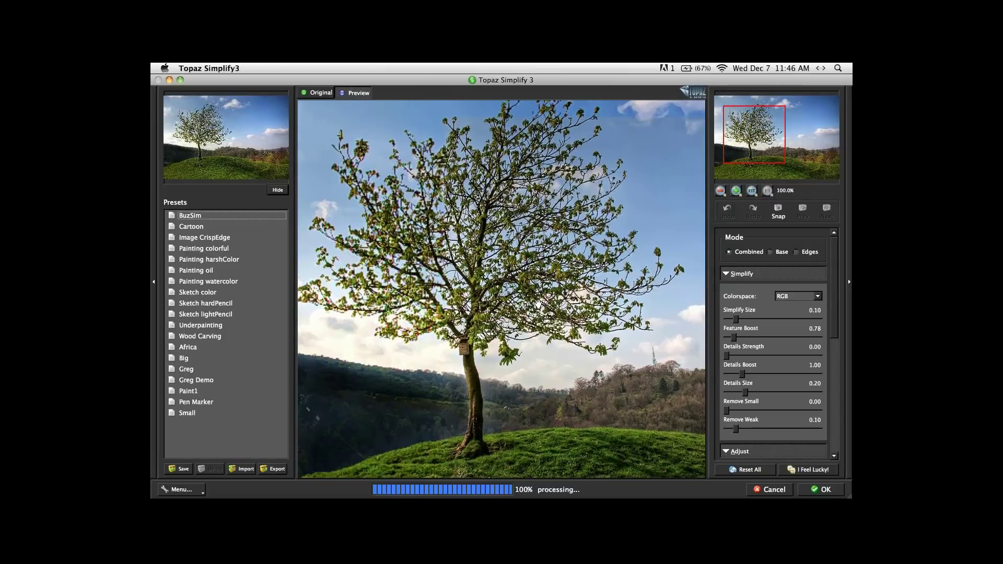
- Reset all Simplify 3 settings, try a Simplify Size of 0.27 on the tree, and cancel the filter
{"action": "left_click", "coordinate": [731, 469]}
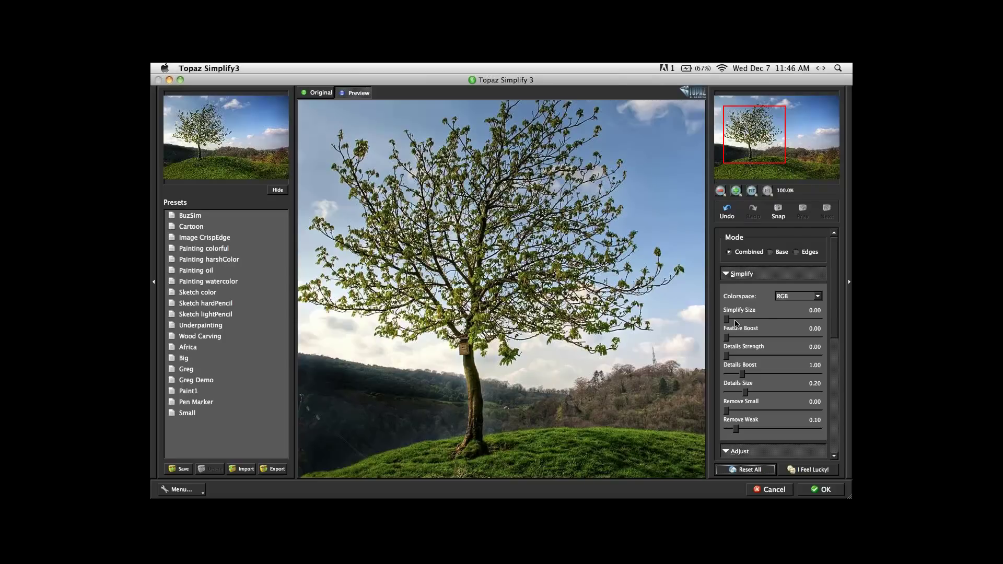
{"action": "left_click_drag", "start_coordinate": [727, 319], "coordinate": [753, 321]}
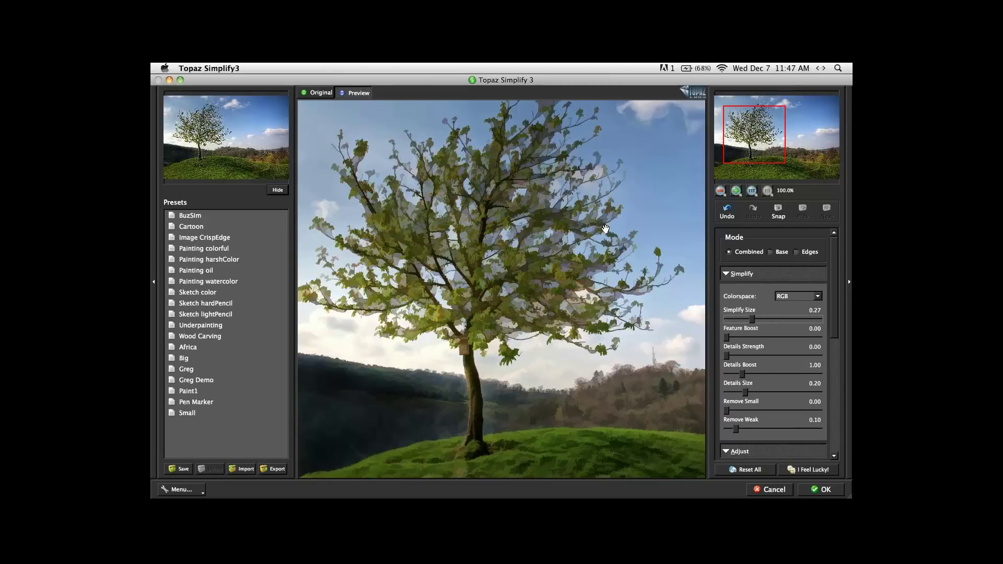
{"action": "key", "text": "Escape"}
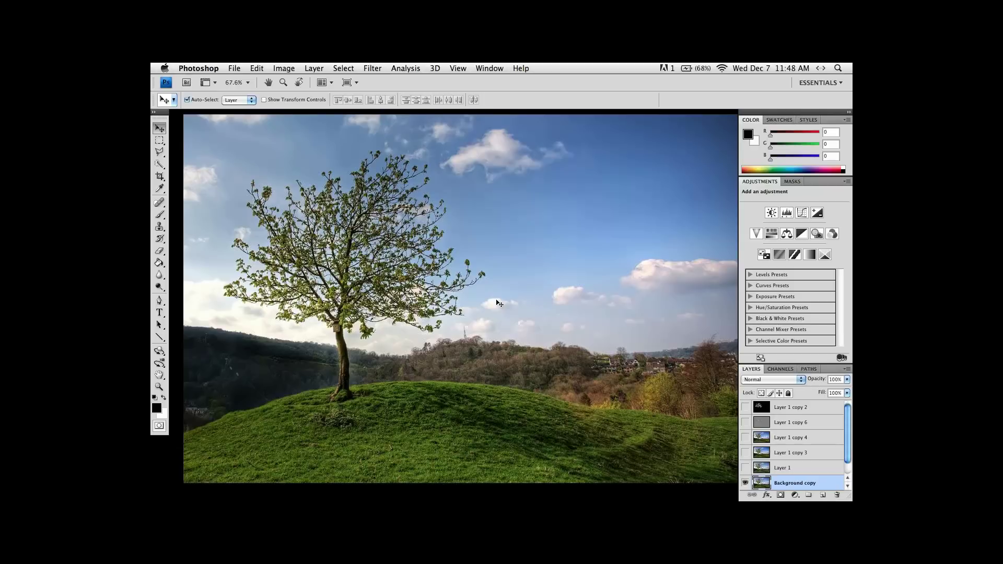
- Switch to iPhoto and open the rainbow-sailed boat picture from the Fake Art album
{"action": "key", "text": "super+Tab"}
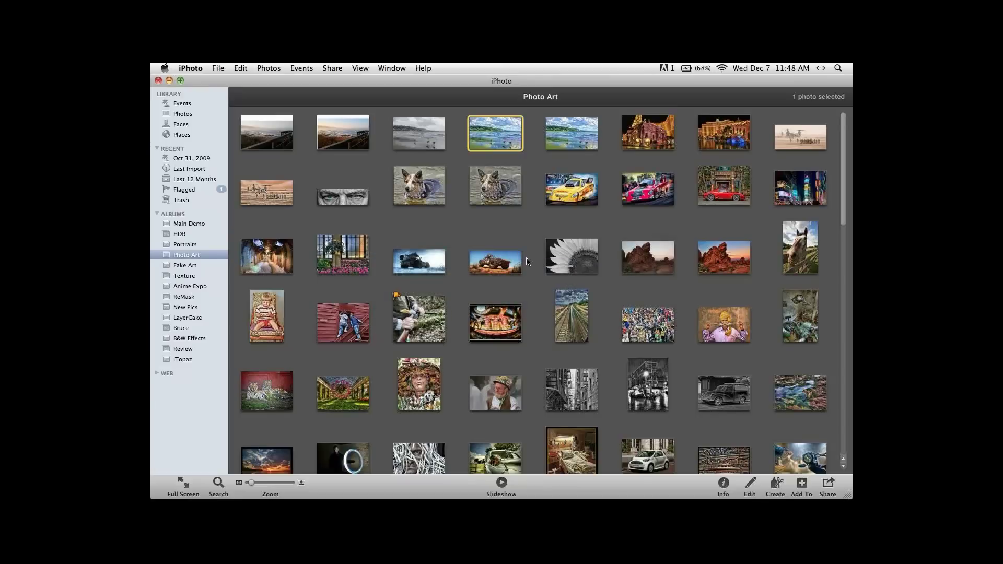
{"action": "left_click", "coordinate": [169, 266]}
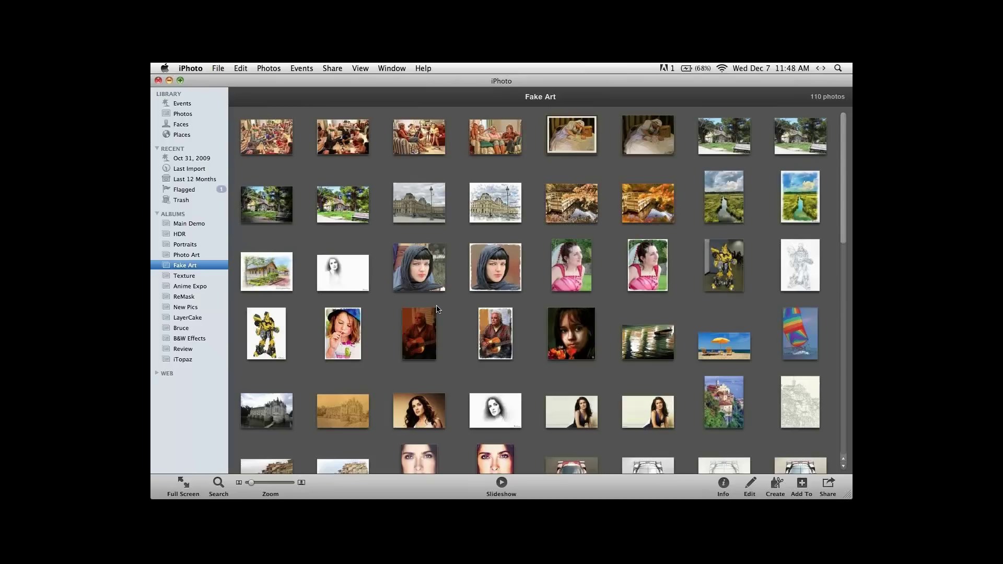
{"action": "left_click", "coordinate": [800, 330]}
{"action": "double_click", "coordinate": [801, 331]}
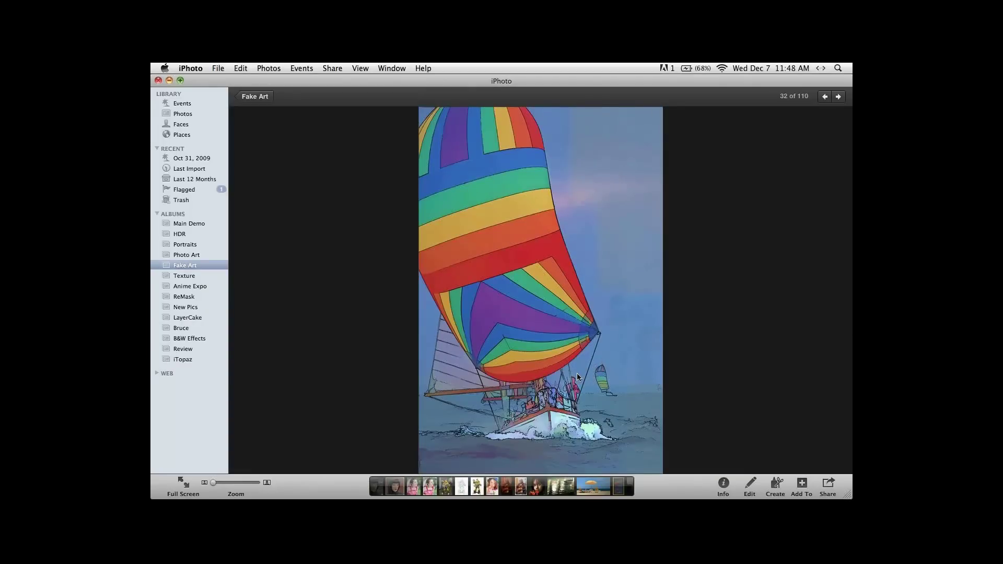
- Examine the boat's hull, crew and outlined waves up close, and return to the album thumbnails
{"action": "left_click_drag", "start_coordinate": [212, 482], "coordinate": [256, 484]}
{"action": "left_click_drag", "start_coordinate": [723, 290], "coordinate": [725, 311]}
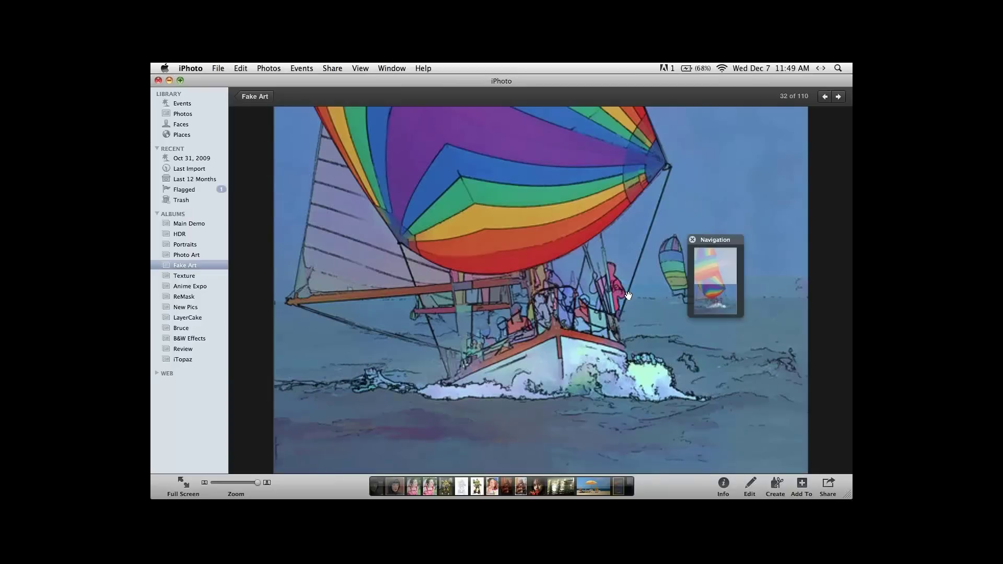
{"action": "left_click", "coordinate": [693, 241]}
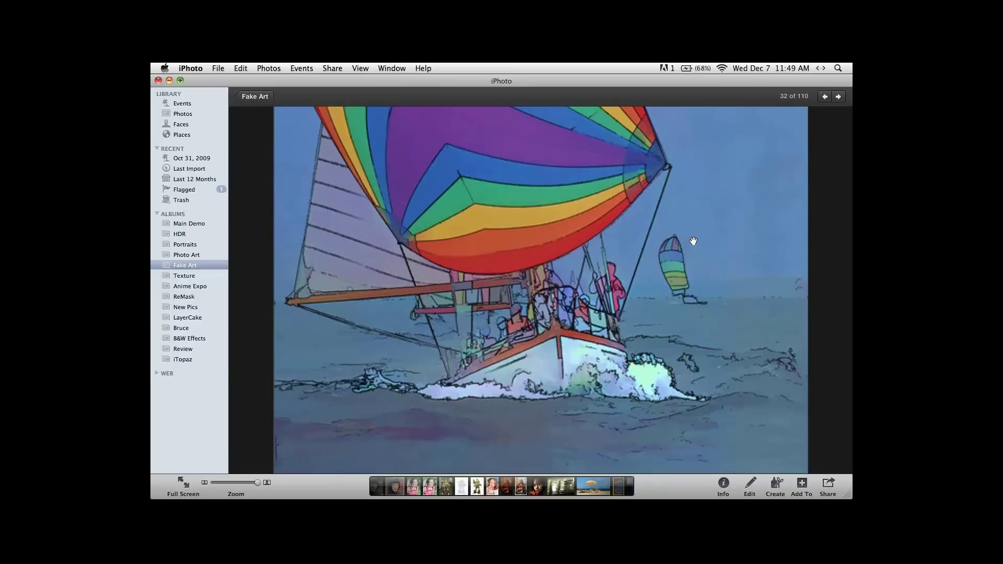
{"action": "double_click", "coordinate": [383, 379]}
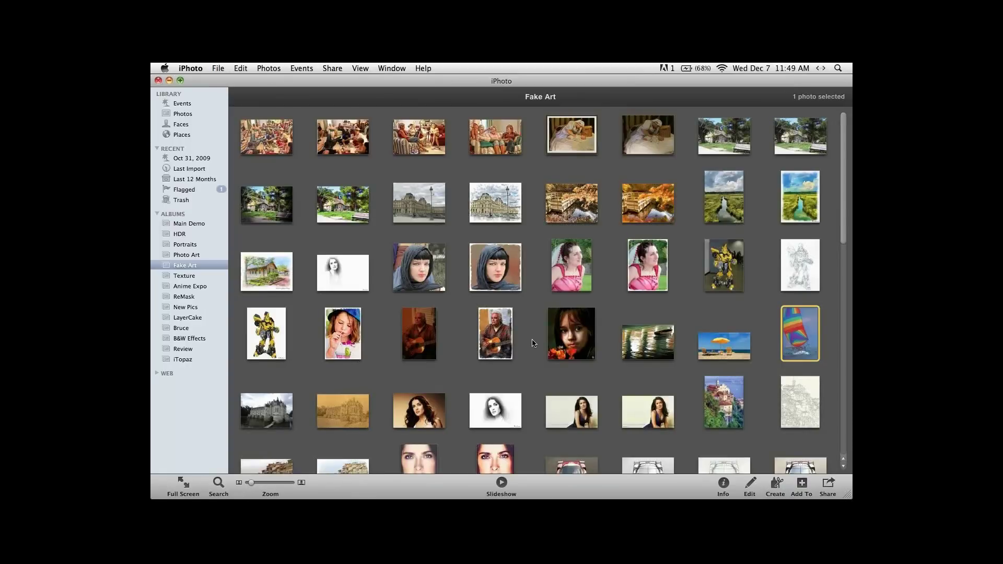
- View the painted riverside picture with the willow tree in the Fake Art album, and return to the thumbnails
{"action": "scroll", "coordinate": [532, 343], "scroll_direction": "down", "scroll_amount": 2}
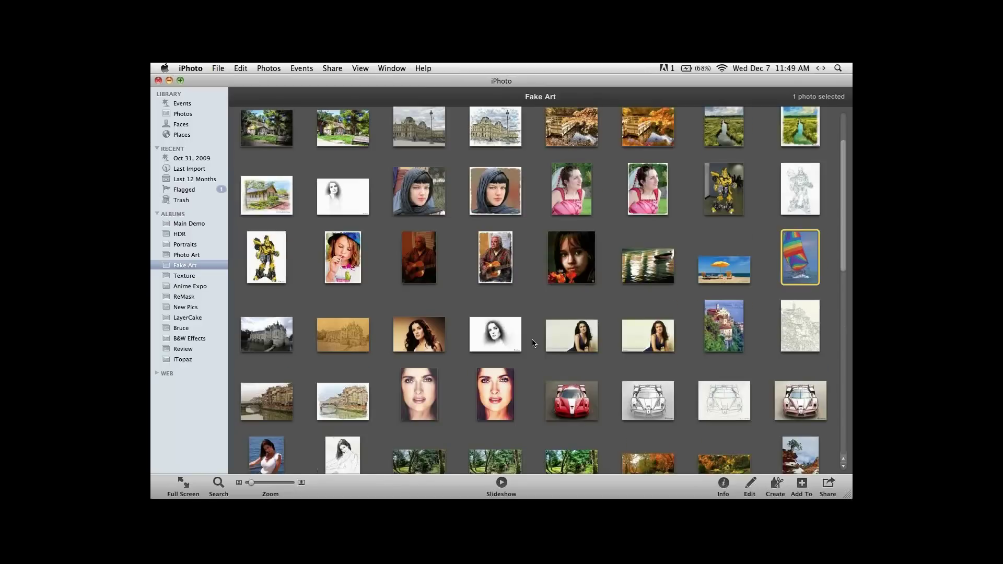
{"action": "scroll", "coordinate": [533, 343], "scroll_direction": "down", "scroll_amount": 3}
{"action": "double_click", "coordinate": [257, 392]}
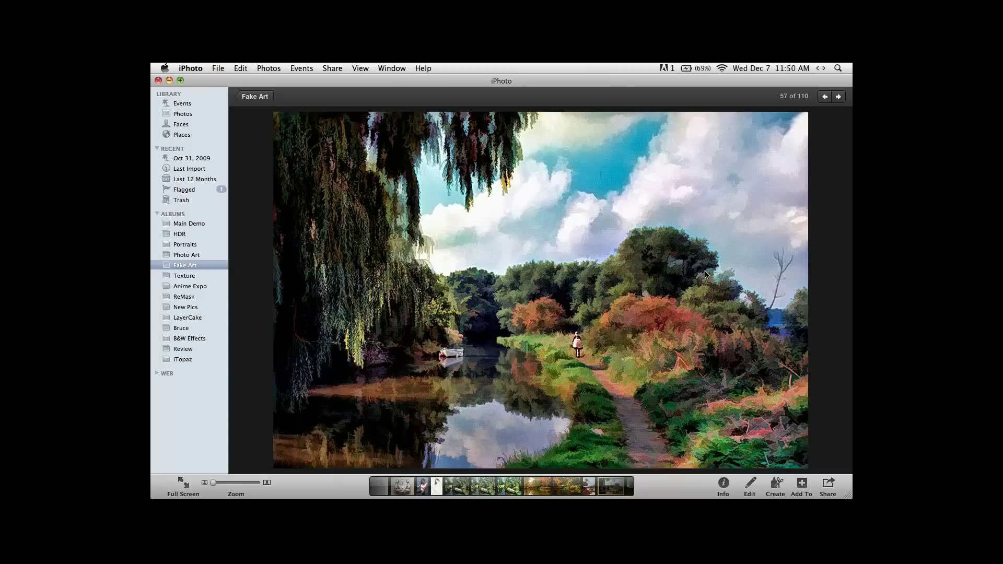
{"action": "double_click", "coordinate": [610, 312]}
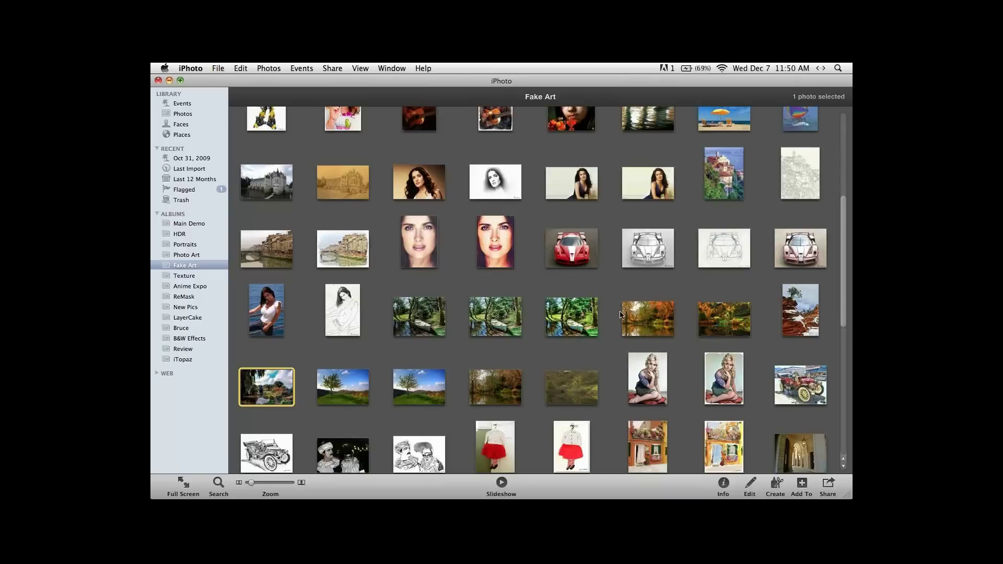
- Switch to Photoshop and show Layer 1, Layer 1 copy 3, Layer 1 copy 4 and Layer 1 copy 6 again
{"action": "key", "text": "super+Tab"}
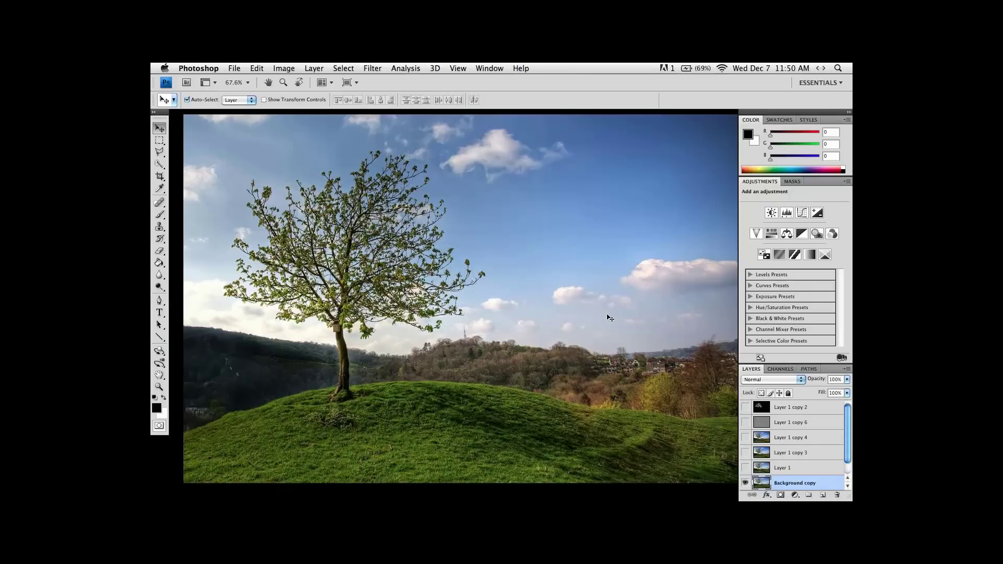
{"action": "left_click_drag", "start_coordinate": [745, 468], "coordinate": [746, 435]}
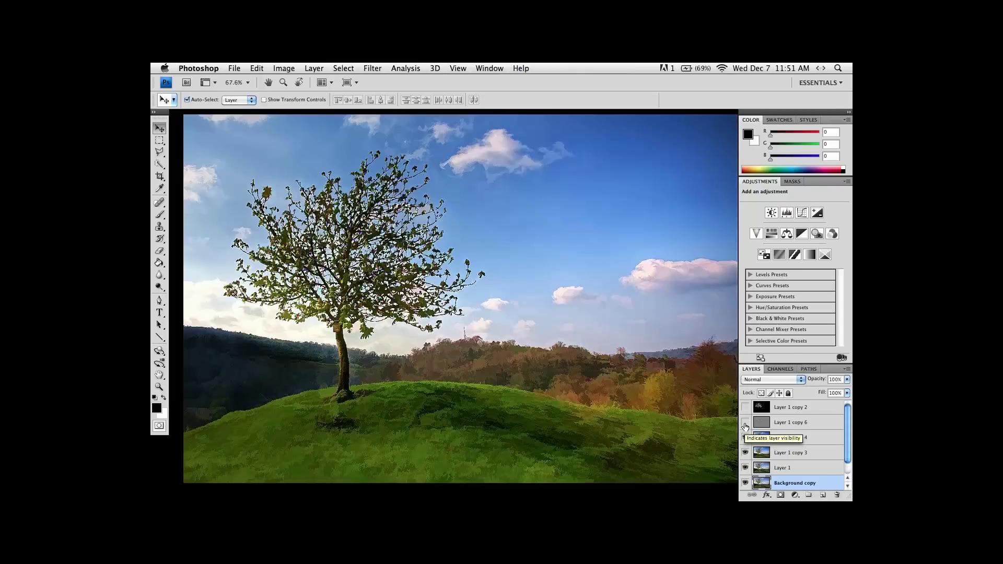
{"action": "left_click", "coordinate": [745, 424]}
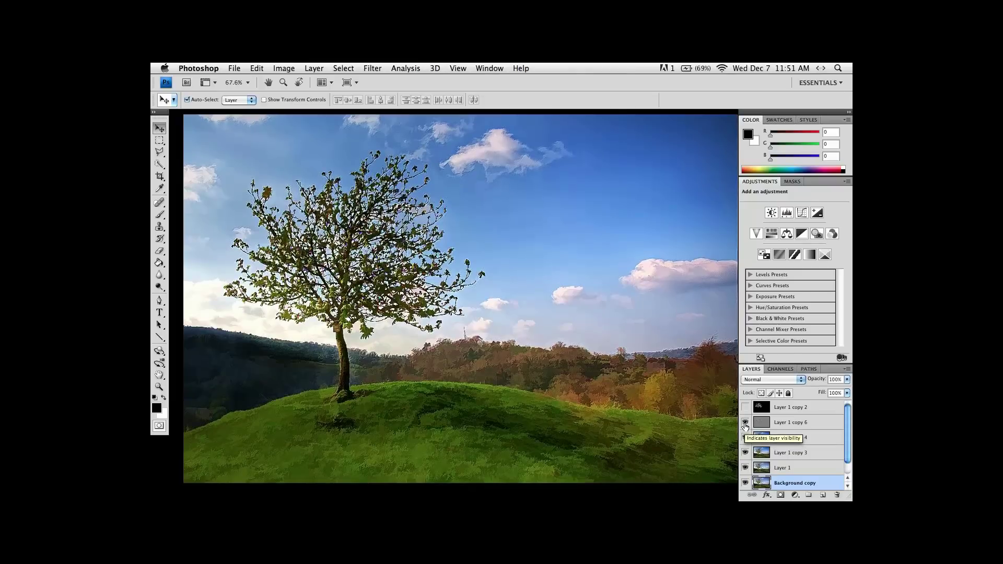